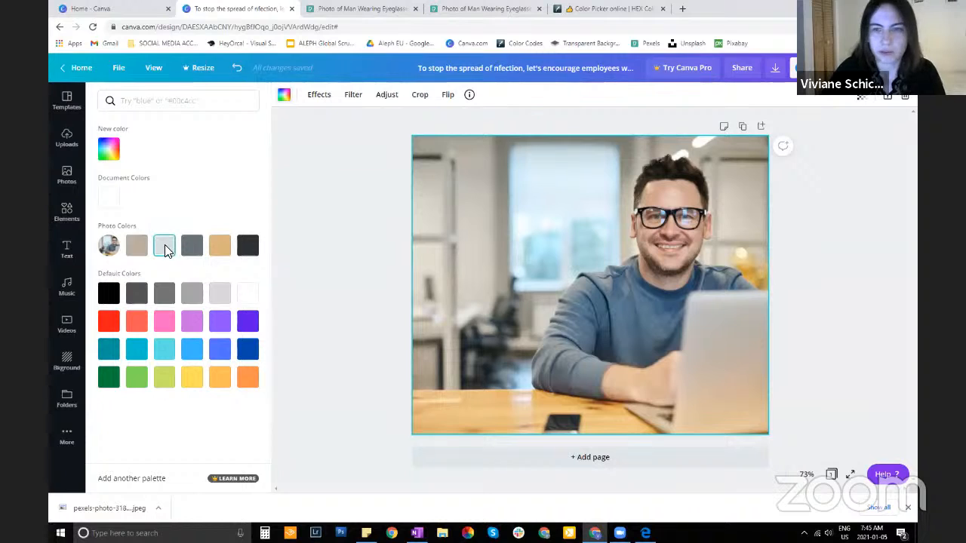
Try the light grey photo colour as the page background, undo it, and look at the Slice effect
{"action": "left_click", "coordinate": [164, 245]}
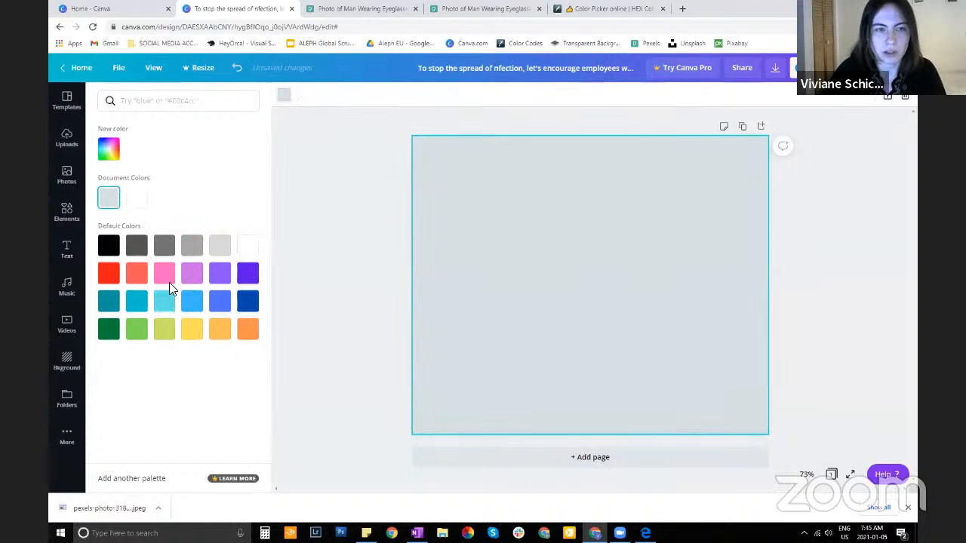
{"action": "left_click", "coordinate": [238, 69]}
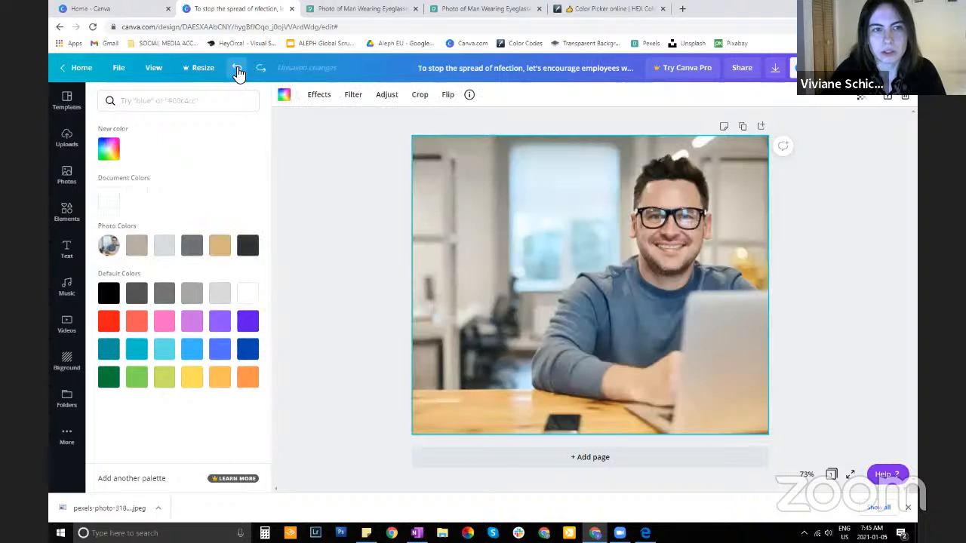
{"action": "left_click", "coordinate": [323, 101]}
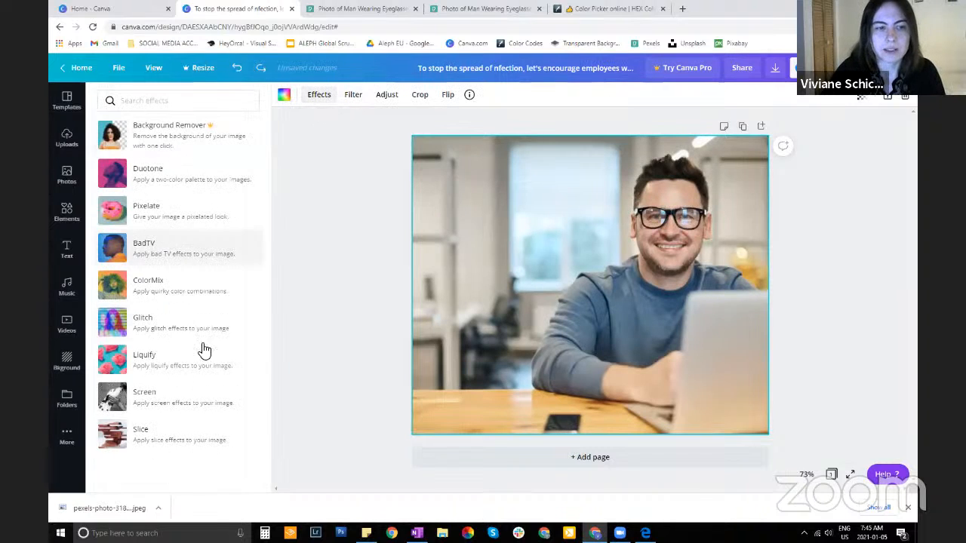
{"action": "left_click", "coordinate": [192, 430]}
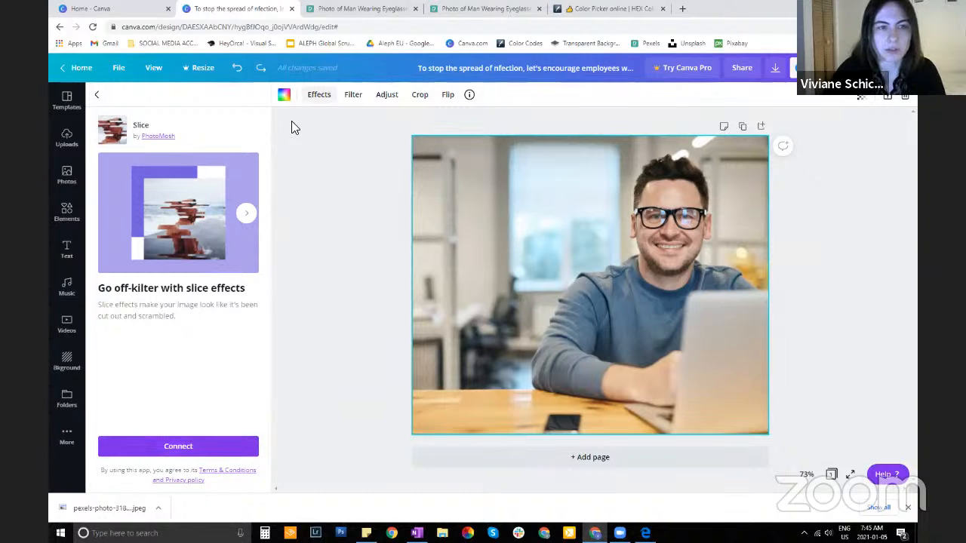
Try the Epic, Festive, Cali, Selfie and Afterglow filters on the background photo and test the filter intensity
{"action": "left_click", "coordinate": [354, 98]}
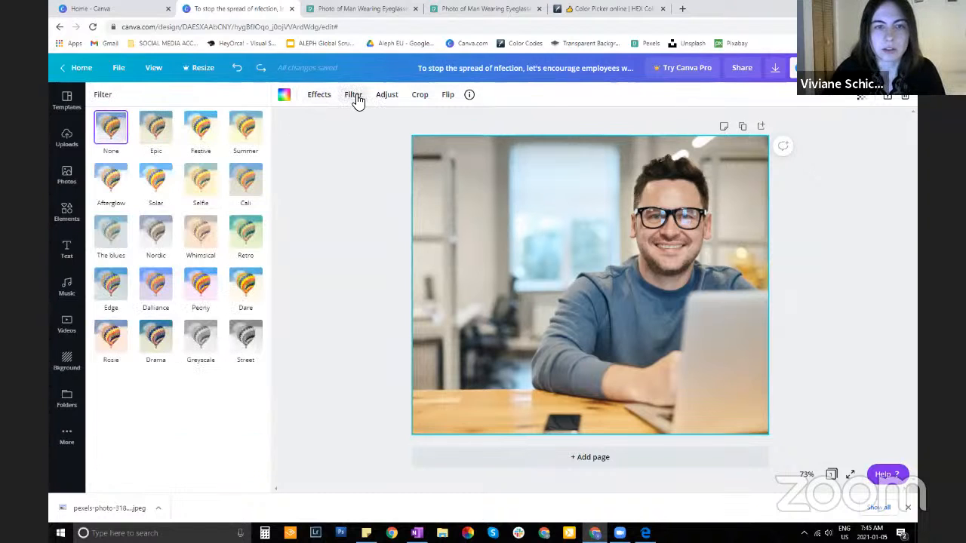
{"action": "left_click", "coordinate": [156, 129]}
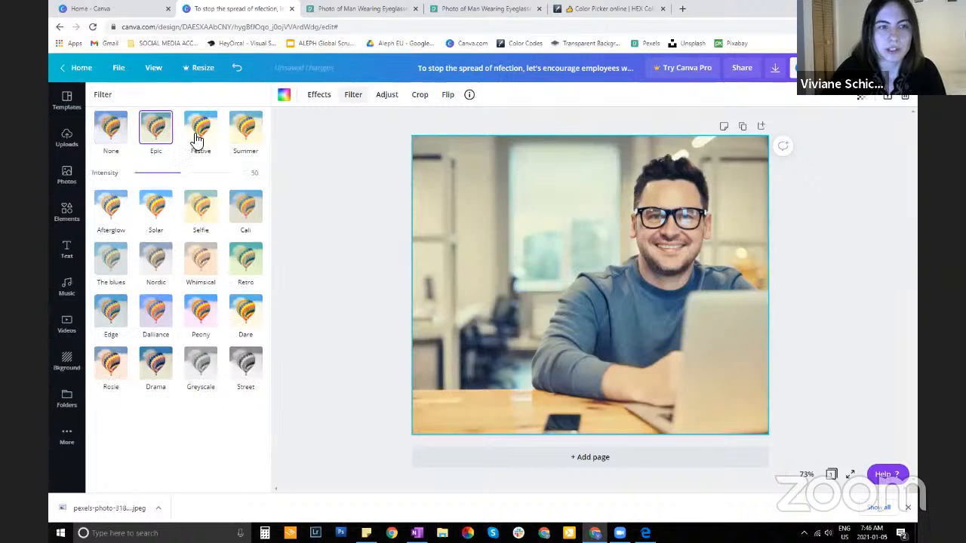
{"action": "left_click", "coordinate": [201, 136]}
{"action": "left_click", "coordinate": [248, 215]}
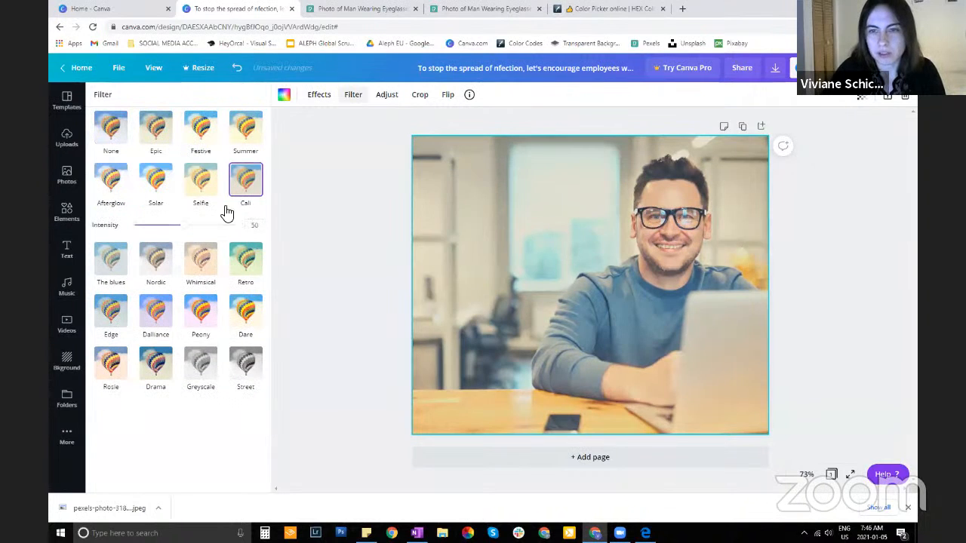
{"action": "left_click", "coordinate": [200, 181]}
{"action": "left_click", "coordinate": [121, 181]}
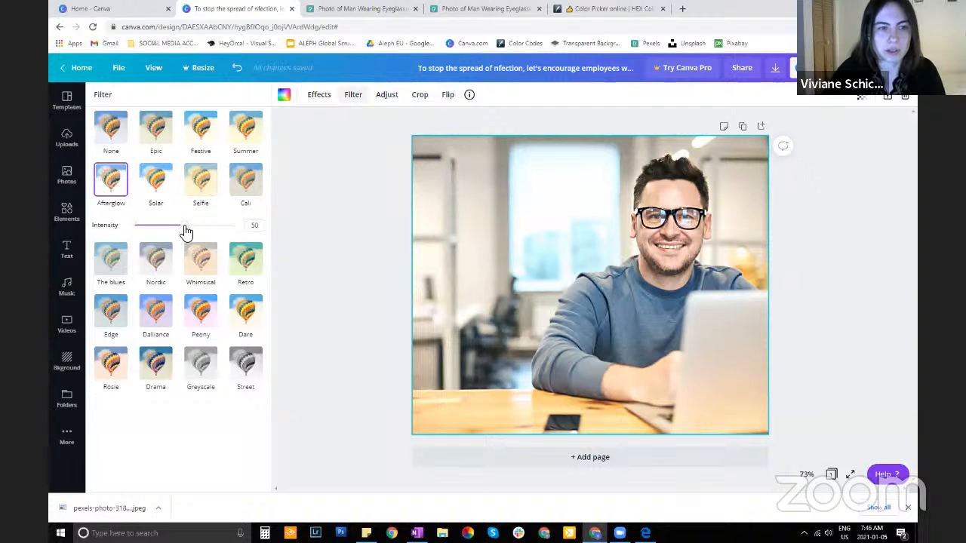
{"action": "mouse_move", "coordinate": [183, 228]}
{"action": "left_mouse_down"}
{"action": "mouse_move", "coordinate": [145, 229]}
{"action": "mouse_move", "coordinate": [211, 228]}
{"action": "mouse_move", "coordinate": [135, 225]}
{"action": "mouse_move", "coordinate": [229, 224]}
{"action": "mouse_move", "coordinate": [185, 225]}
{"action": "mouse_move", "coordinate": [178, 234]}
{"action": "left_mouse_up"}
Undo the filter trials and the placement of the photo as background
{"action": "left_click", "coordinate": [238, 76]}
{"action": "left_click", "coordinate": [238, 76]}
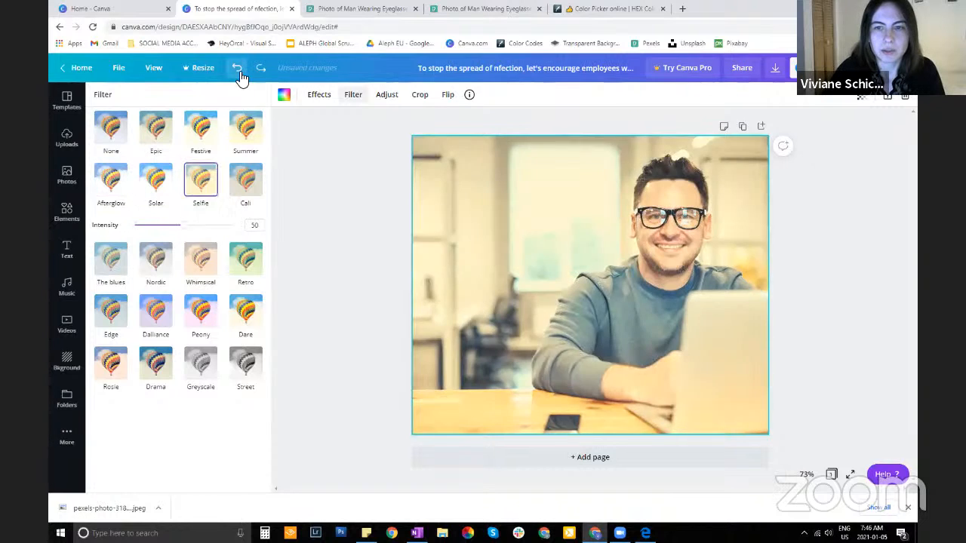
{"action": "left_click", "coordinate": [239, 76]}
{"action": "left_click", "coordinate": [240, 76]}
{"action": "left_click", "coordinate": [240, 76]}
{"action": "left_click", "coordinate": [240, 76]}
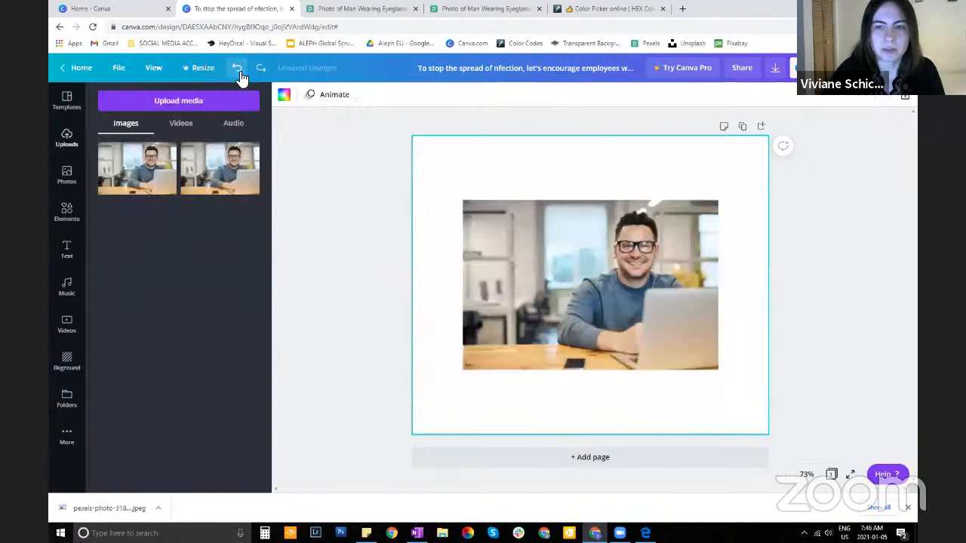
Set the photo of the man with the laptop as the page background
{"action": "right_click", "coordinate": [549, 250]}
{"action": "left_click", "coordinate": [607, 447]}
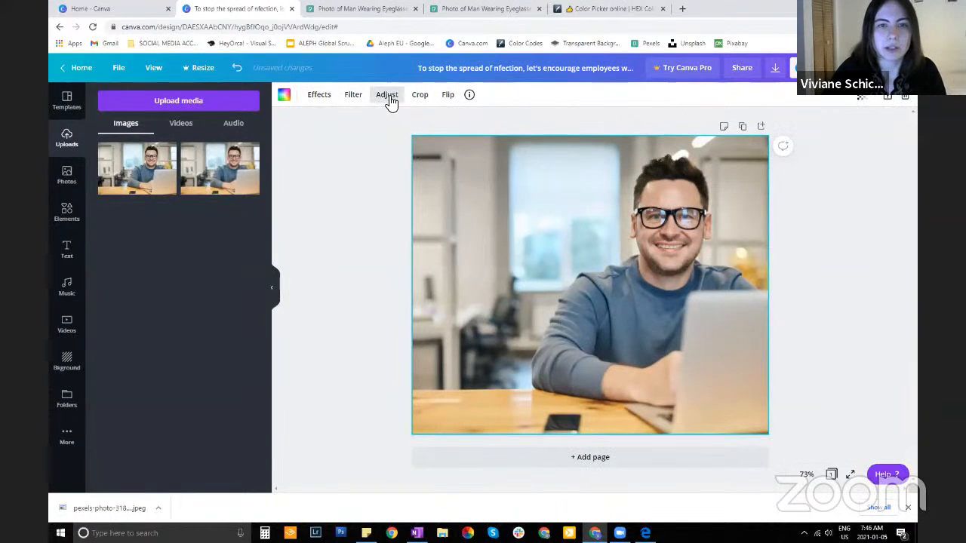
Try brightness and contrast adjustments on the background photo, and undo them
{"action": "left_click", "coordinate": [389, 98]}
{"action": "mouse_move", "coordinate": [190, 122]}
{"action": "left_mouse_down"}
{"action": "mouse_move", "coordinate": [208, 124]}
{"action": "mouse_move", "coordinate": [189, 122]}
{"action": "left_mouse_up"}
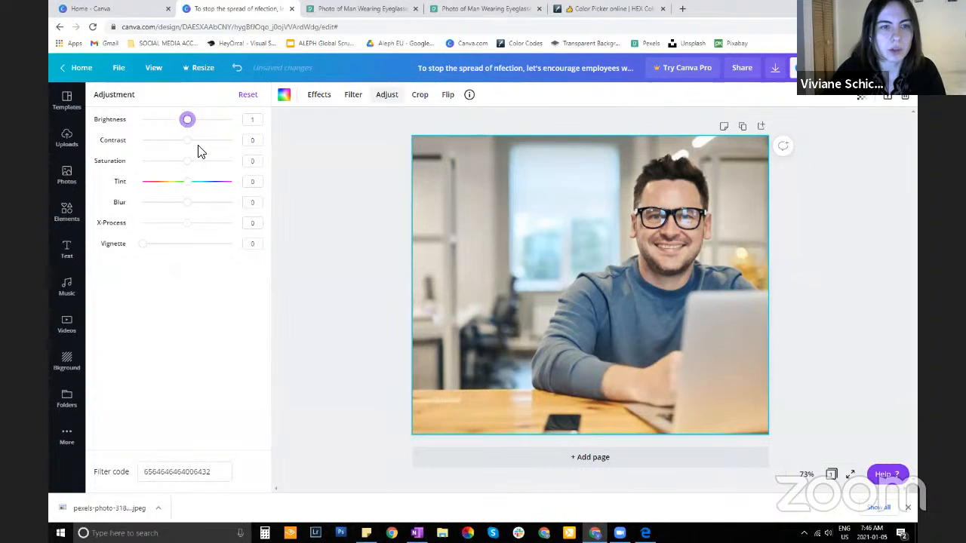
{"action": "left_click", "coordinate": [188, 141]}
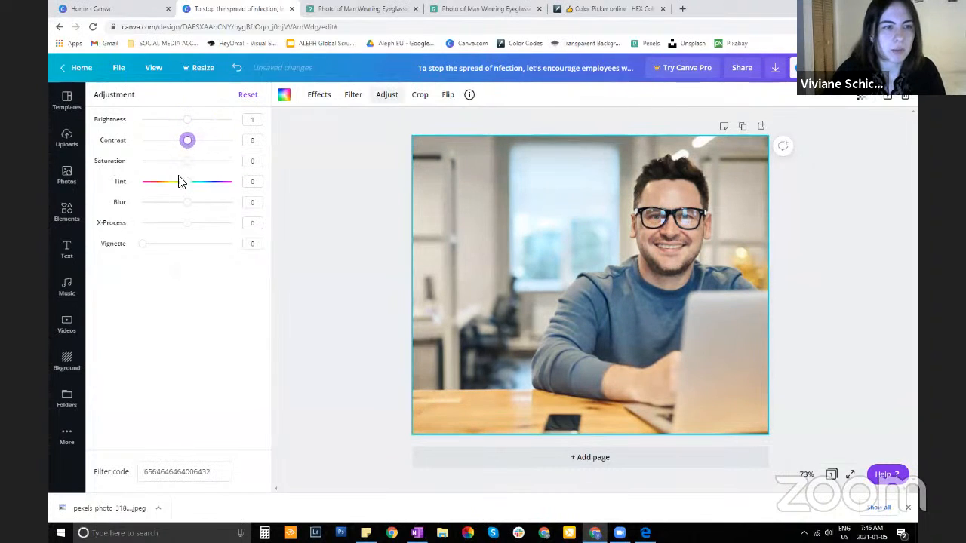
{"action": "left_click", "coordinate": [238, 68]}
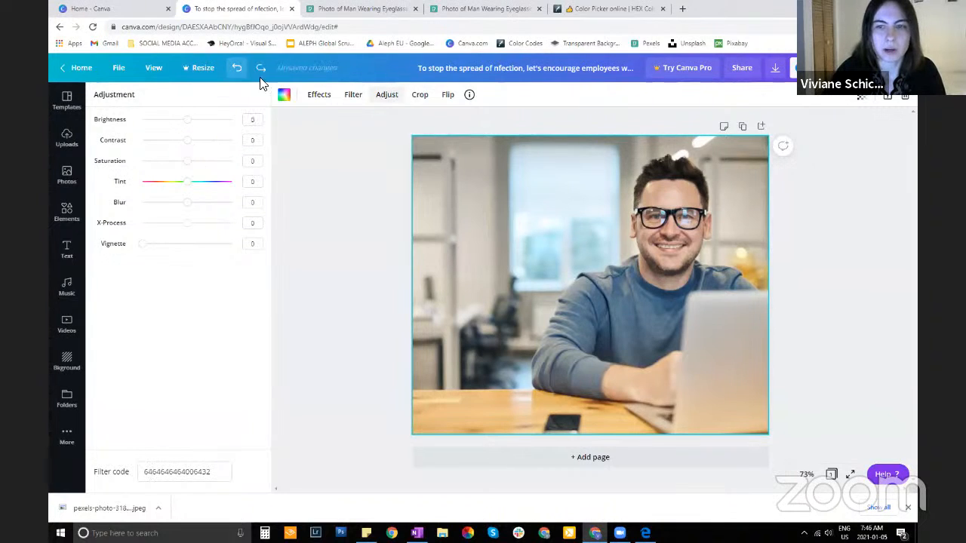
{"action": "left_click", "coordinate": [238, 68]}
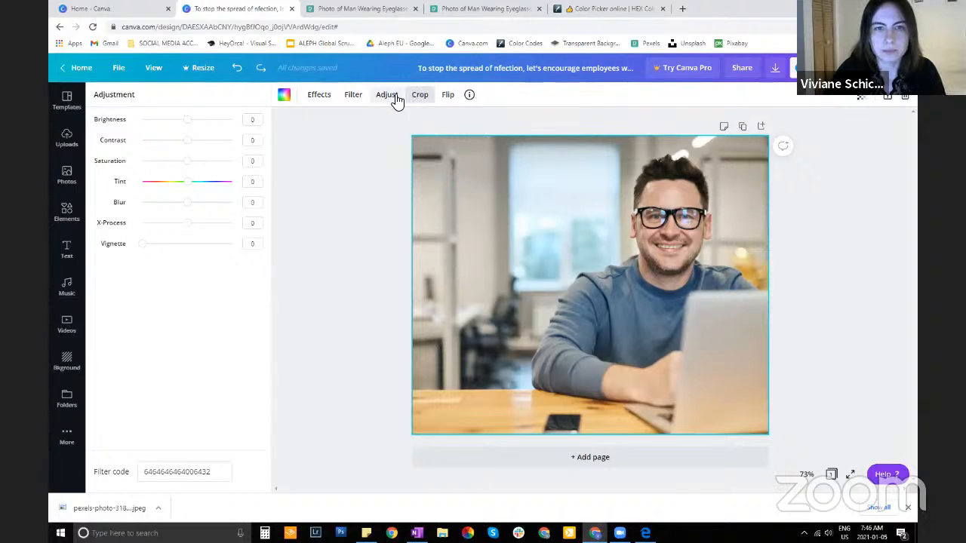
Reposition the background photo within its crop so its right edge meets the page's right edge, and apply the crop
{"action": "left_click", "coordinate": [420, 97]}
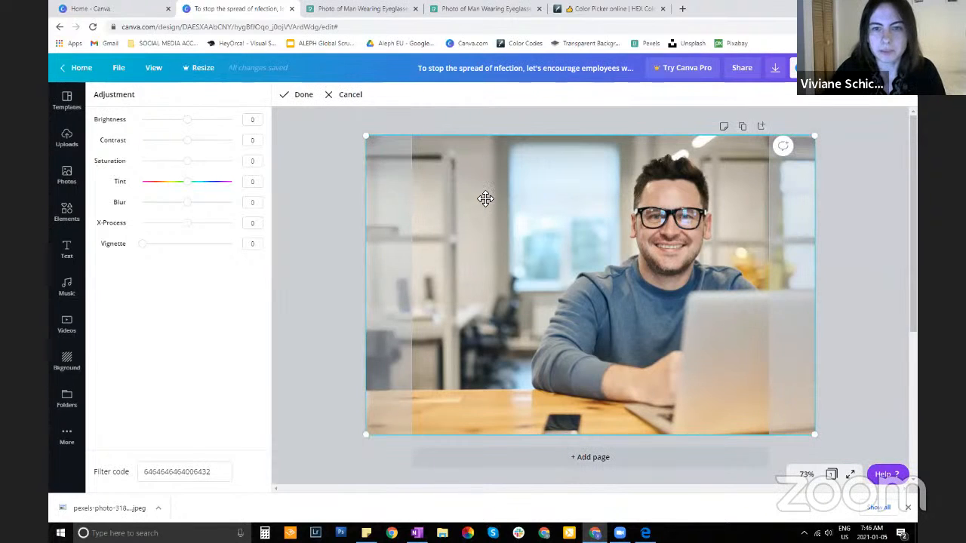
{"action": "left_click_drag", "start_coordinate": [544, 280], "coordinate": [659, 274]}
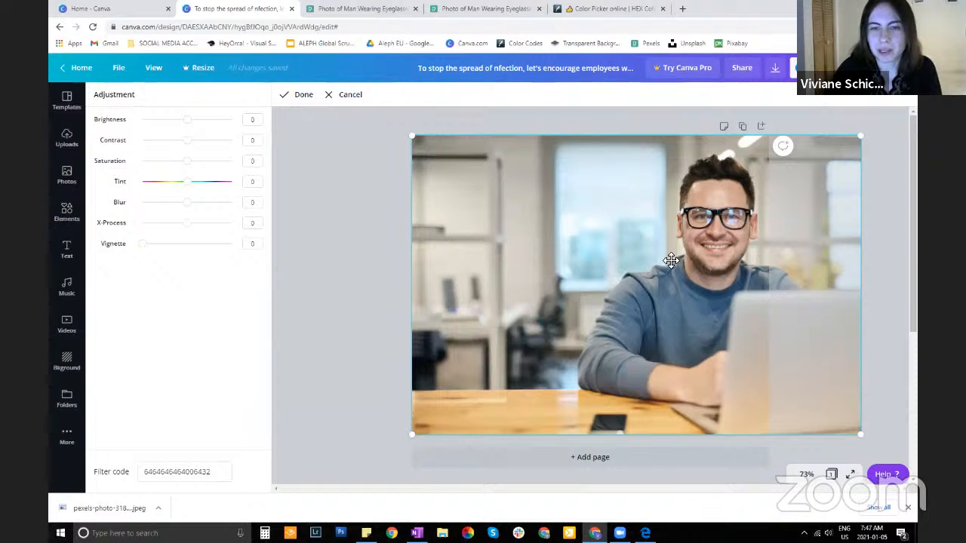
{"action": "left_click_drag", "start_coordinate": [668, 263], "coordinate": [556, 272]}
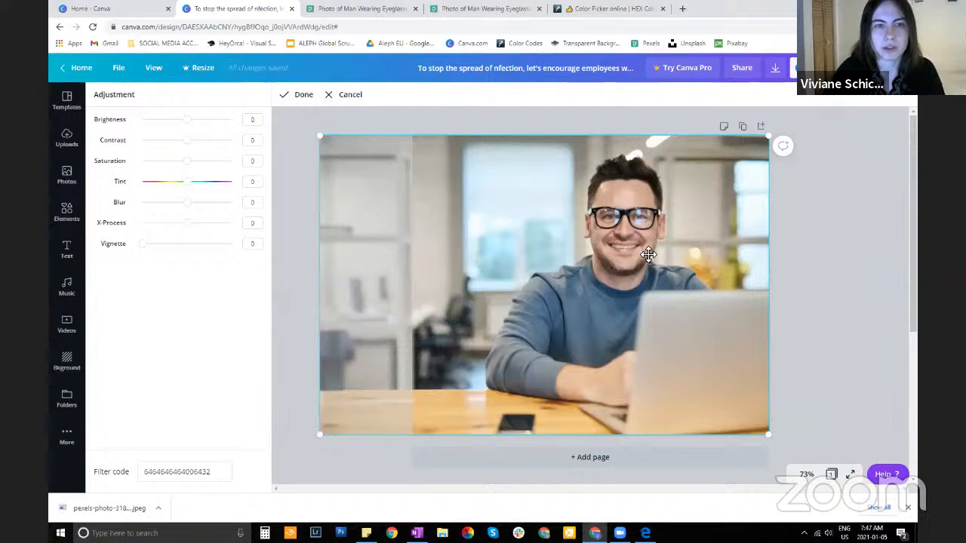
{"action": "left_click_drag", "start_coordinate": [592, 269], "coordinate": [473, 308]}
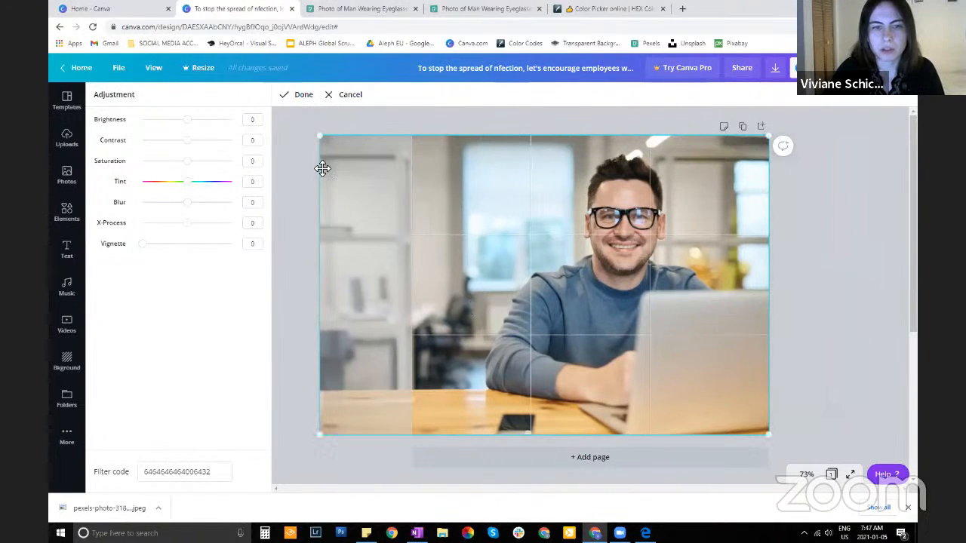
{"action": "left_click", "coordinate": [293, 96]}
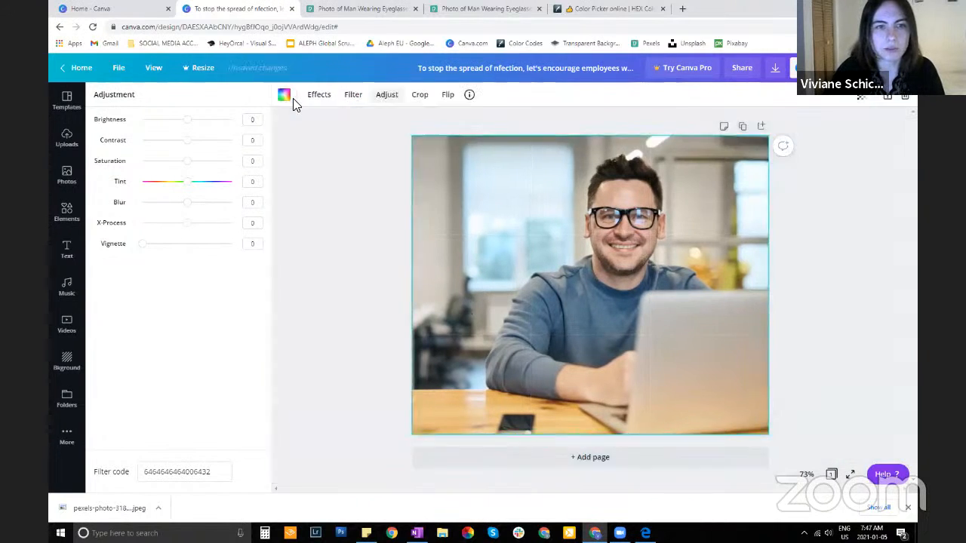
Try flipping the background photo horizontally and vertically, reversing each flip
{"action": "left_click", "coordinate": [449, 104]}
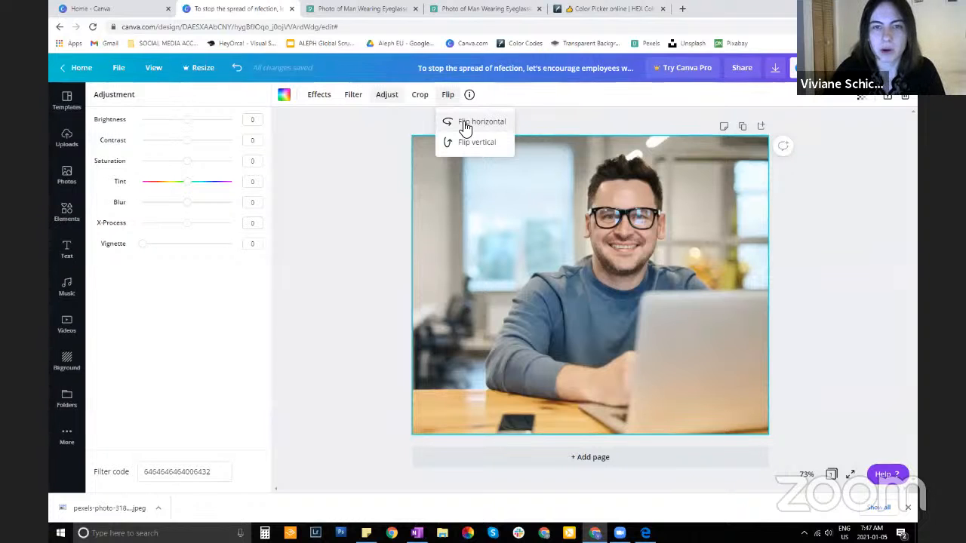
{"action": "left_click", "coordinate": [465, 126]}
{"action": "left_click", "coordinate": [466, 127]}
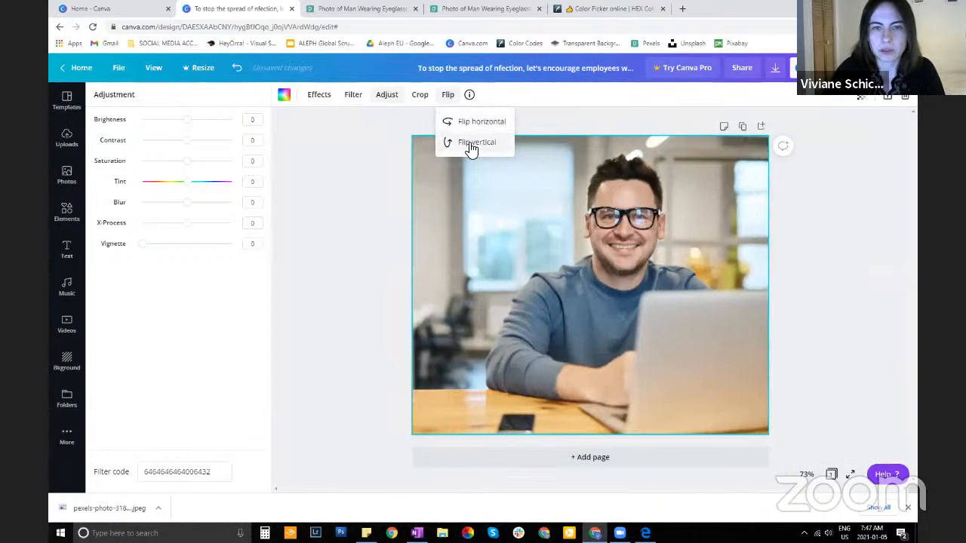
{"action": "left_click", "coordinate": [469, 144]}
{"action": "left_click", "coordinate": [469, 145]}
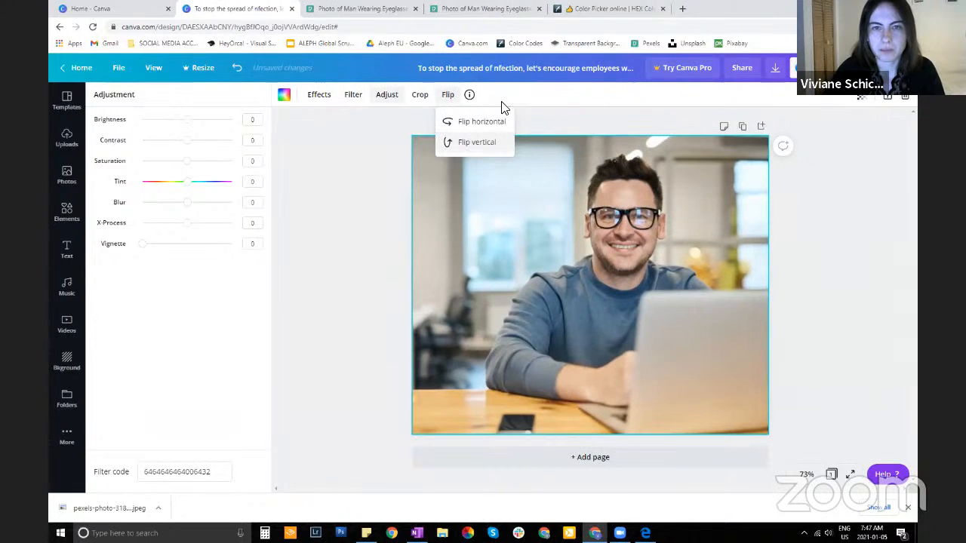
{"action": "left_click", "coordinate": [559, 123]}
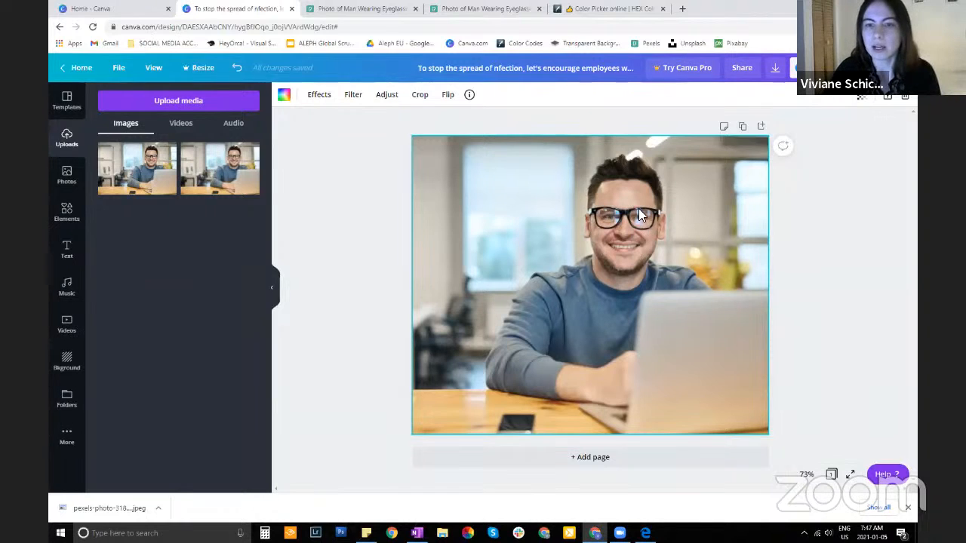
Test the background photo's transparency and return it to 100
{"action": "left_click", "coordinate": [864, 98]}
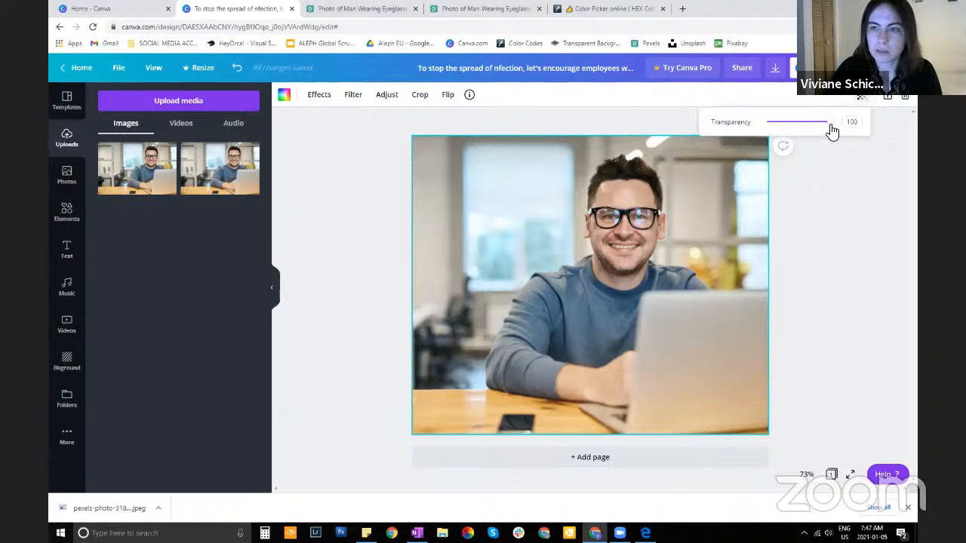
{"action": "mouse_move", "coordinate": [833, 125]}
{"action": "left_mouse_down"}
{"action": "mouse_move", "coordinate": [800, 127]}
{"action": "mouse_move", "coordinate": [857, 123]}
{"action": "mouse_move", "coordinate": [819, 126]}
{"action": "mouse_move", "coordinate": [843, 130]}
{"action": "left_mouse_up"}
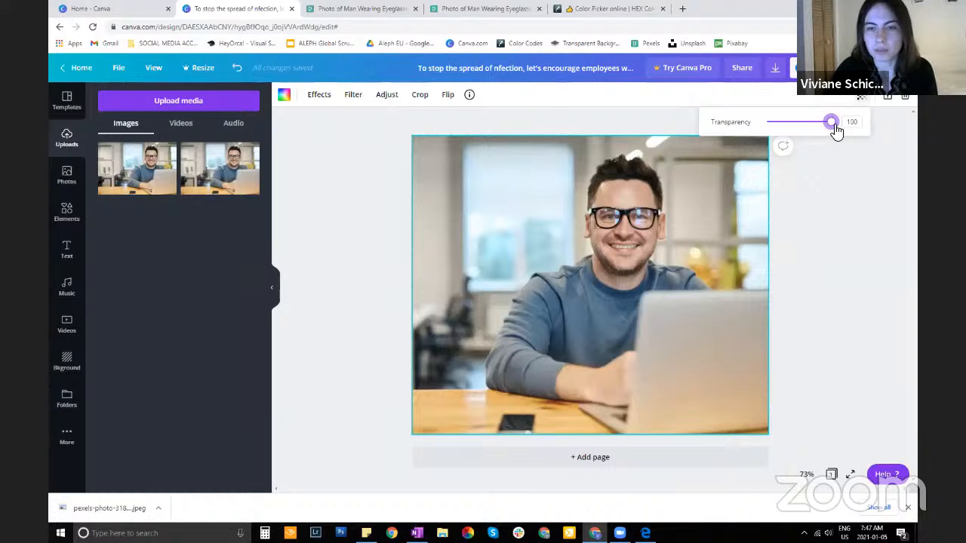
{"action": "mouse_move", "coordinate": [833, 127]}
{"action": "left_mouse_down"}
{"action": "mouse_move", "coordinate": [823, 127]}
{"action": "mouse_move", "coordinate": [833, 126]}
{"action": "left_mouse_up"}
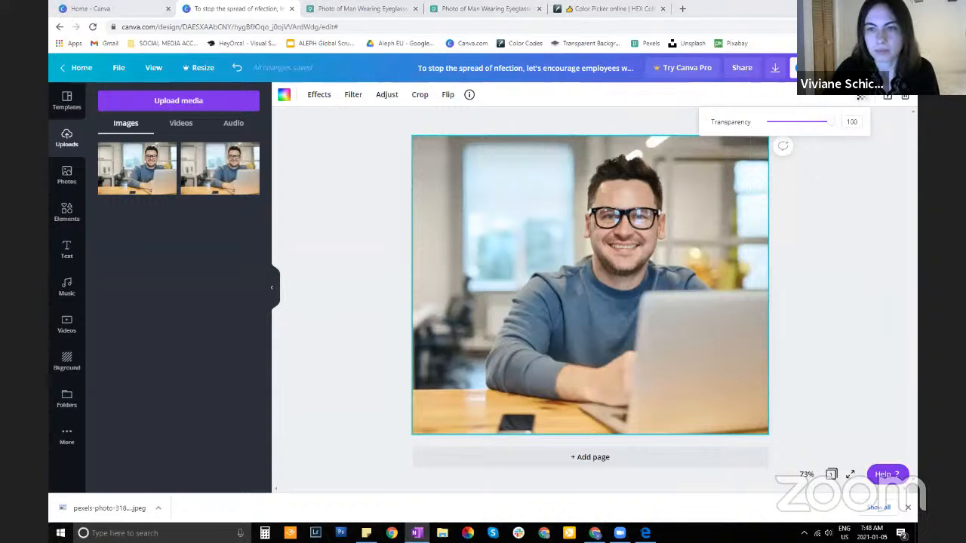
{"action": "left_click", "coordinate": [847, 217]}
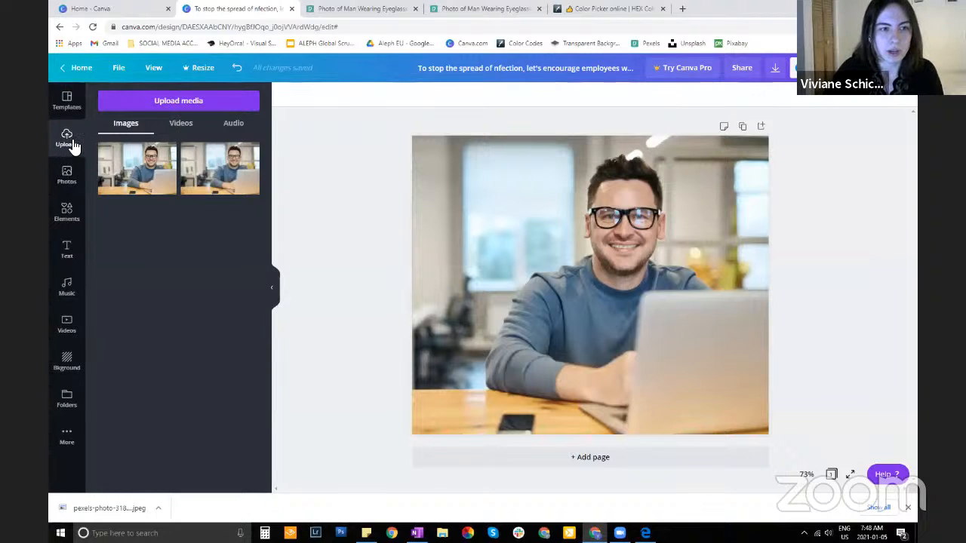
Upload the ALEPH Global Scrum Team EU logo image from the device
{"action": "left_click", "coordinate": [167, 101]}
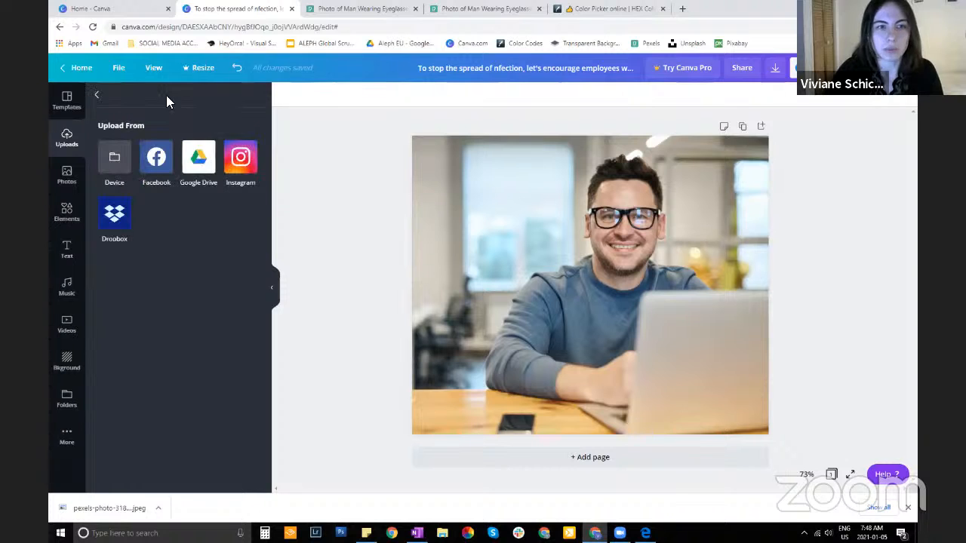
{"action": "left_click", "coordinate": [125, 156]}
{"action": "double_click", "coordinate": [456, 94]}
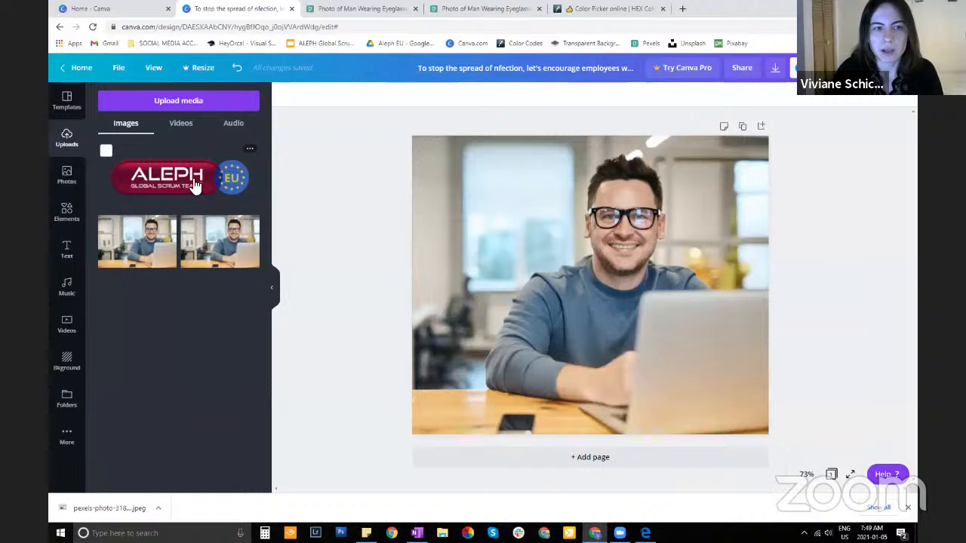
Add the ALEPH logo to the page, shrink it, and place it in the page's upper-left corner
{"action": "left_click", "coordinate": [195, 185]}
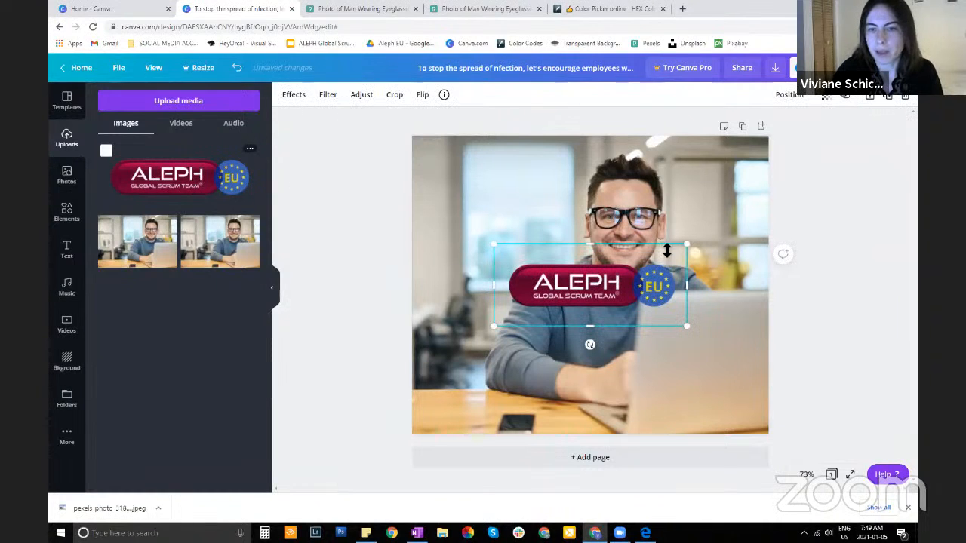
{"action": "left_click_drag", "start_coordinate": [594, 293], "coordinate": [523, 200]}
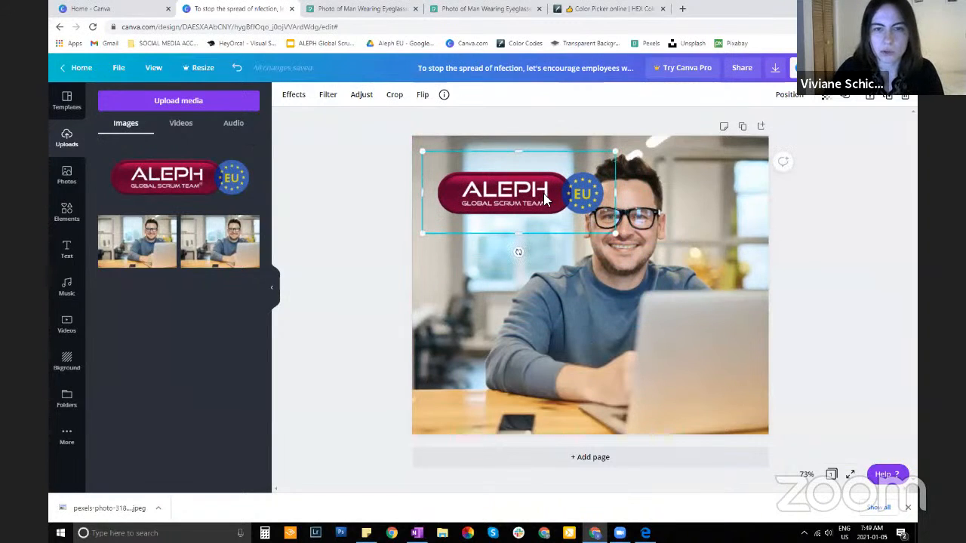
{"action": "left_click_drag", "start_coordinate": [617, 234], "coordinate": [619, 294]}
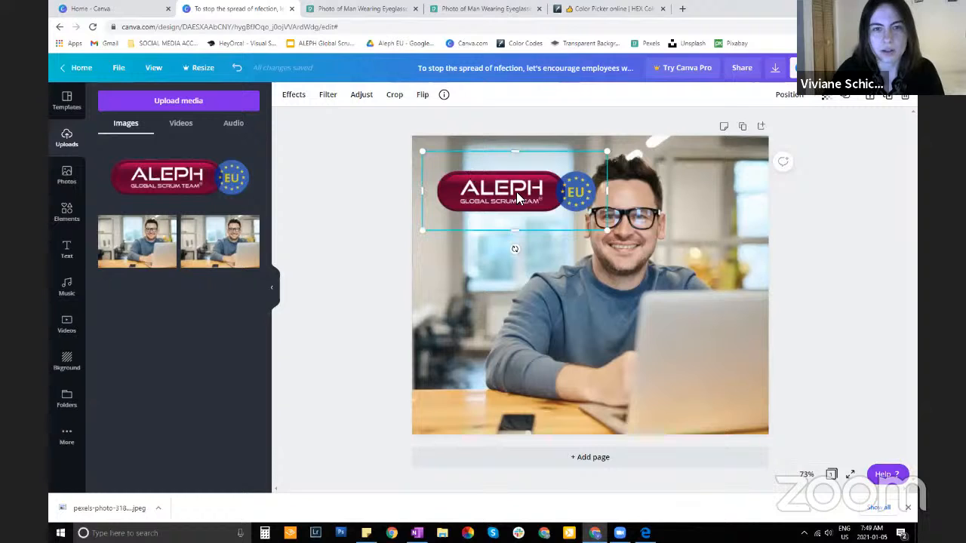
{"action": "left_click_drag", "start_coordinate": [516, 191], "coordinate": [549, 195]}
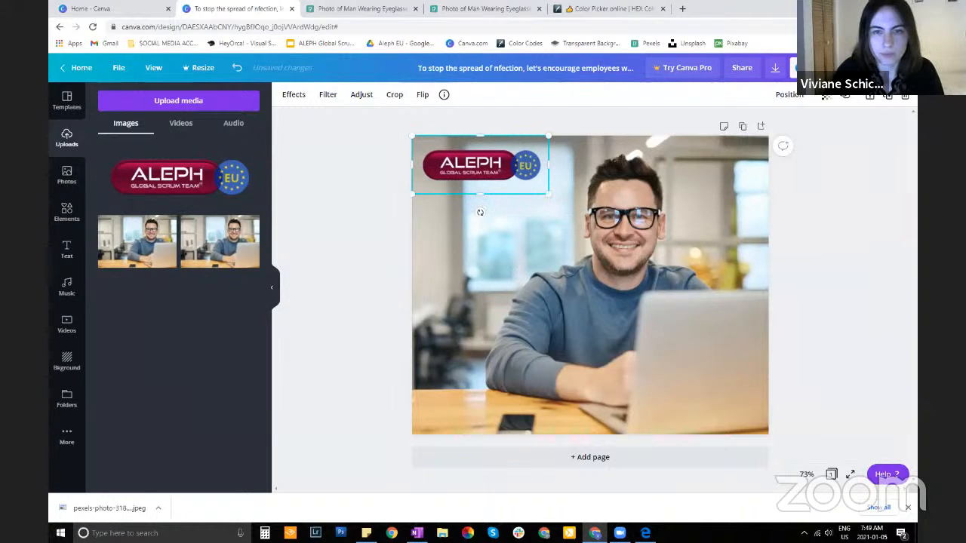
{"action": "left_click_drag", "start_coordinate": [556, 199], "coordinate": [551, 195]}
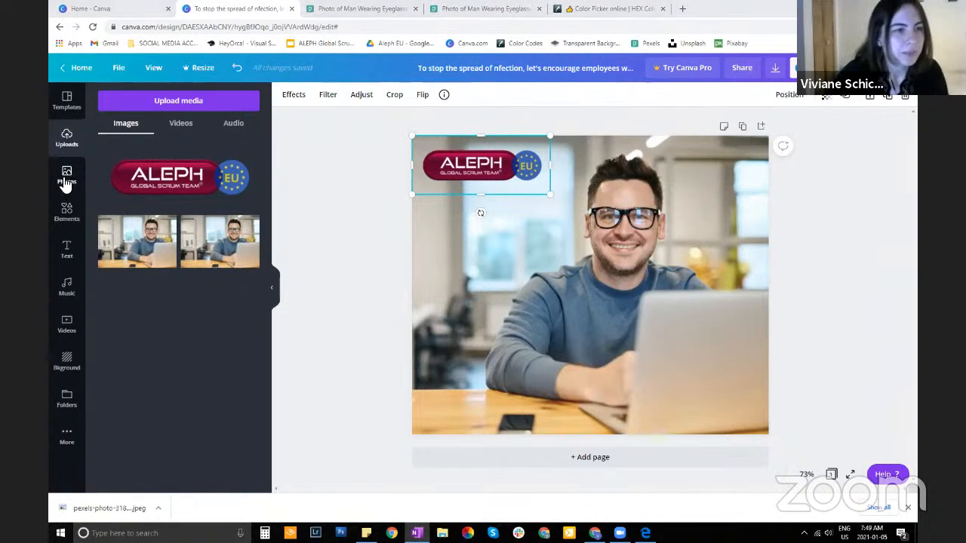
Try adding a solid line across the middle of the page, shift it slightly lower, and delete it
{"action": "left_click", "coordinate": [67, 217]}
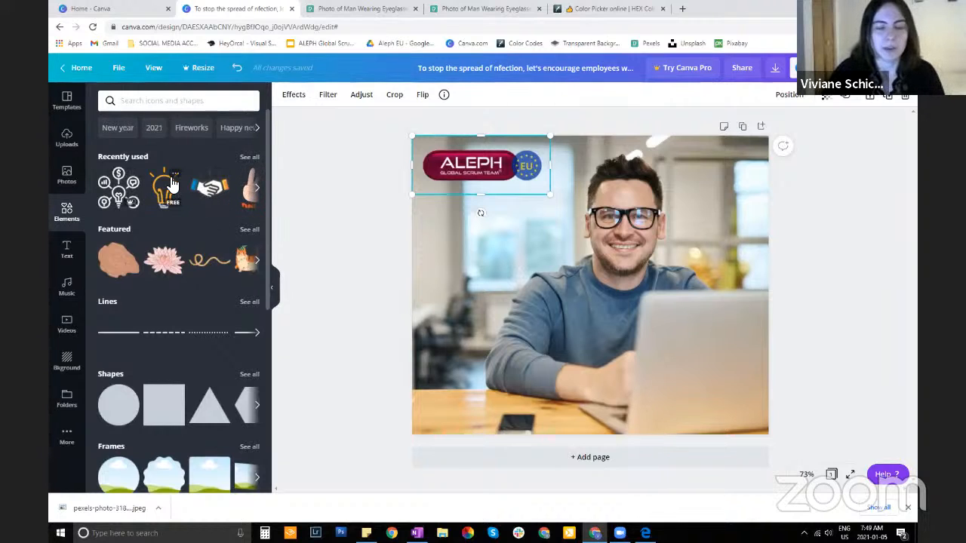
{"action": "scroll", "coordinate": [172, 362], "scroll_direction": "down", "scroll_amount": 3}
{"action": "scroll", "coordinate": [175, 392], "scroll_direction": "up", "scroll_amount": 3}
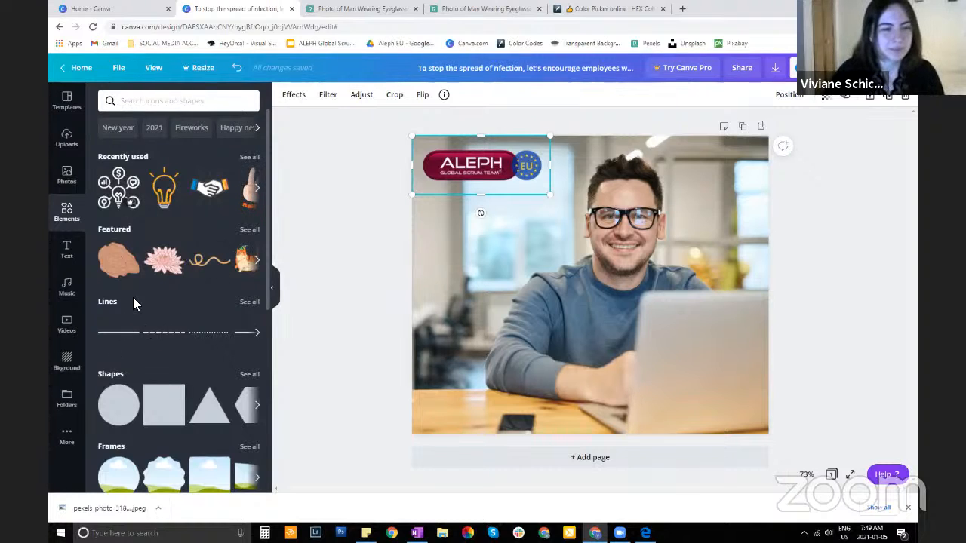
{"action": "scroll", "coordinate": [133, 301], "scroll_direction": "down", "scroll_amount": 1}
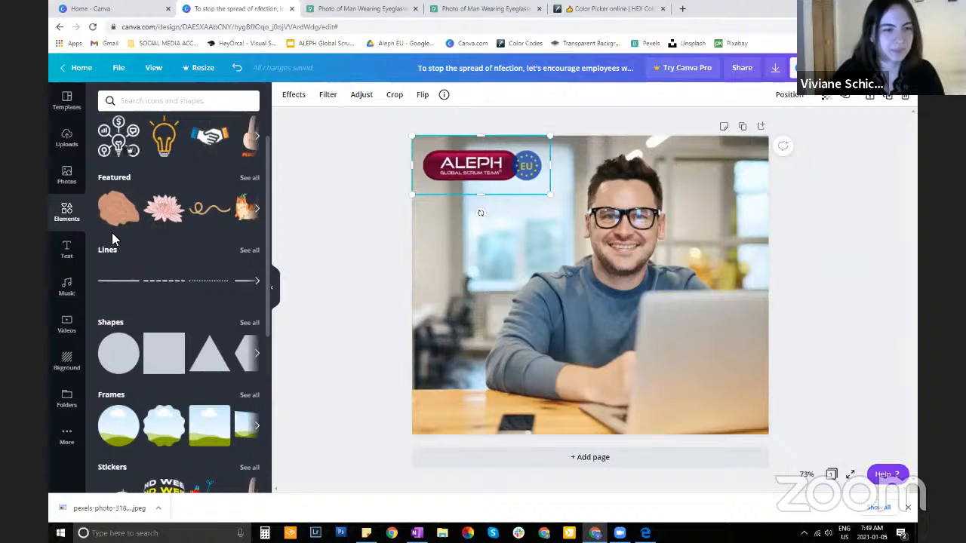
{"action": "left_click", "coordinate": [108, 282]}
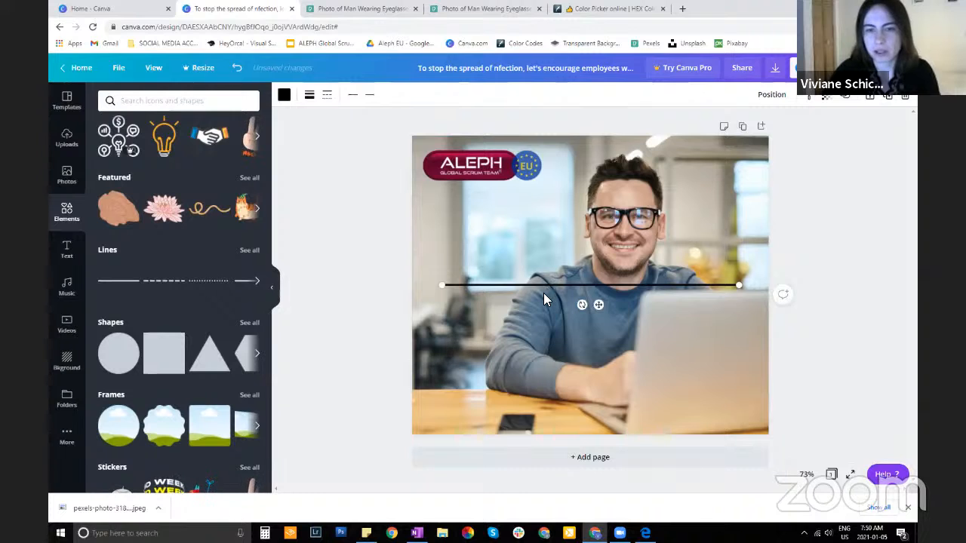
{"action": "left_click_drag", "start_coordinate": [543, 292], "coordinate": [546, 314]}
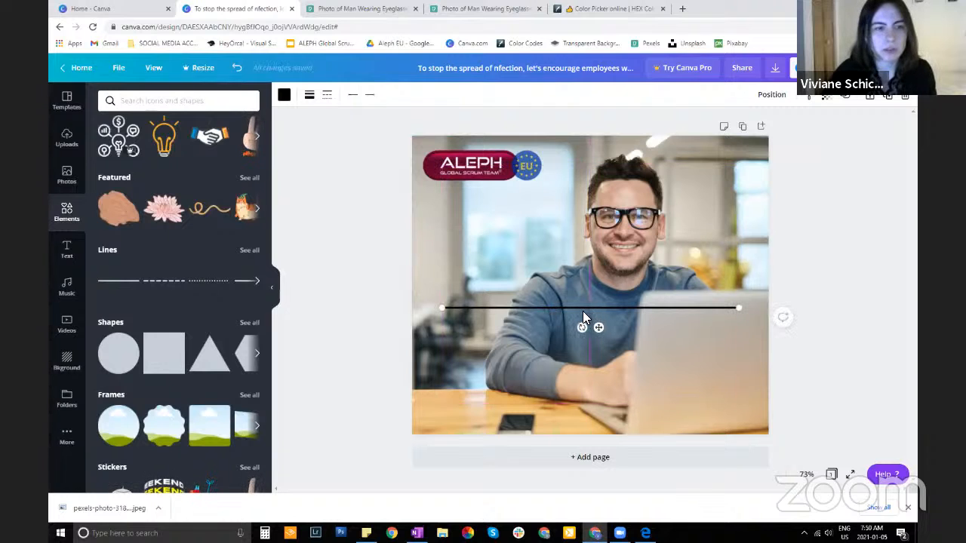
{"action": "key", "text": "Delete"}
Add a square shape over the photo and resize it into a rectangle about 538 wide by 236 high
{"action": "scroll", "coordinate": [161, 283], "scroll_direction": "down", "scroll_amount": 1}
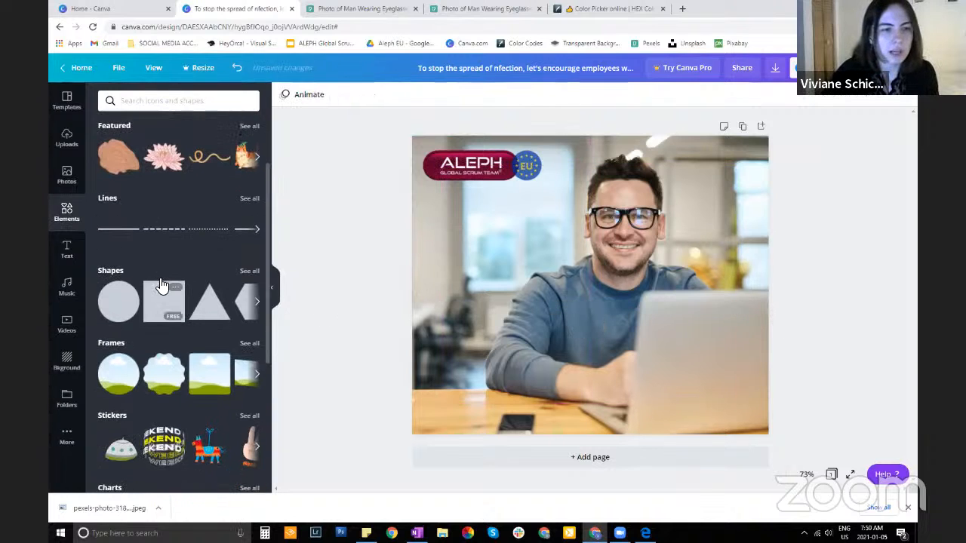
{"action": "left_click", "coordinate": [163, 300]}
{"action": "left_click_drag", "start_coordinate": [590, 207], "coordinate": [591, 291]}
{"action": "mouse_move", "coordinate": [517, 351]}
{"action": "left_mouse_down"}
{"action": "mouse_move", "coordinate": [446, 411]}
{"action": "mouse_move", "coordinate": [462, 410]}
{"action": "mouse_move", "coordinate": [539, 143]}
{"action": "mouse_move", "coordinate": [514, 345]}
{"action": "left_mouse_up"}
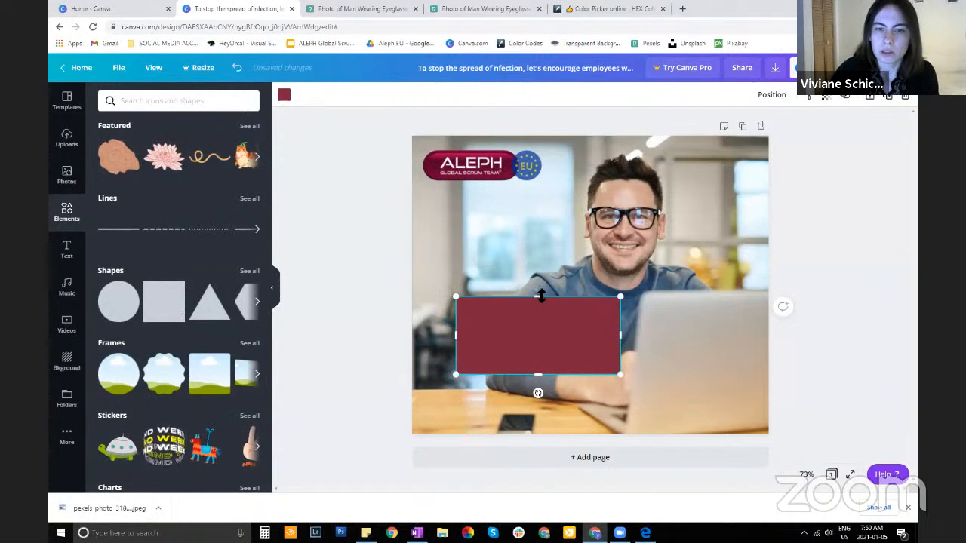
{"action": "mouse_move", "coordinate": [541, 296]}
{"action": "left_mouse_down"}
{"action": "mouse_move", "coordinate": [541, 209]}
{"action": "mouse_move", "coordinate": [541, 286]}
{"action": "left_mouse_up"}
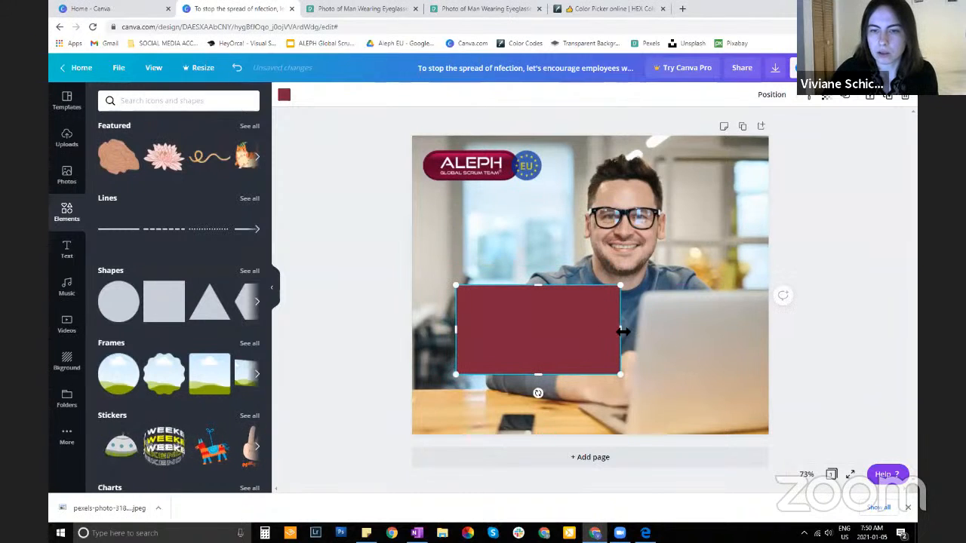
{"action": "mouse_move", "coordinate": [623, 332]}
{"action": "left_mouse_down"}
{"action": "mouse_move", "coordinate": [722, 328]}
{"action": "mouse_move", "coordinate": [627, 329]}
{"action": "left_mouse_up"}
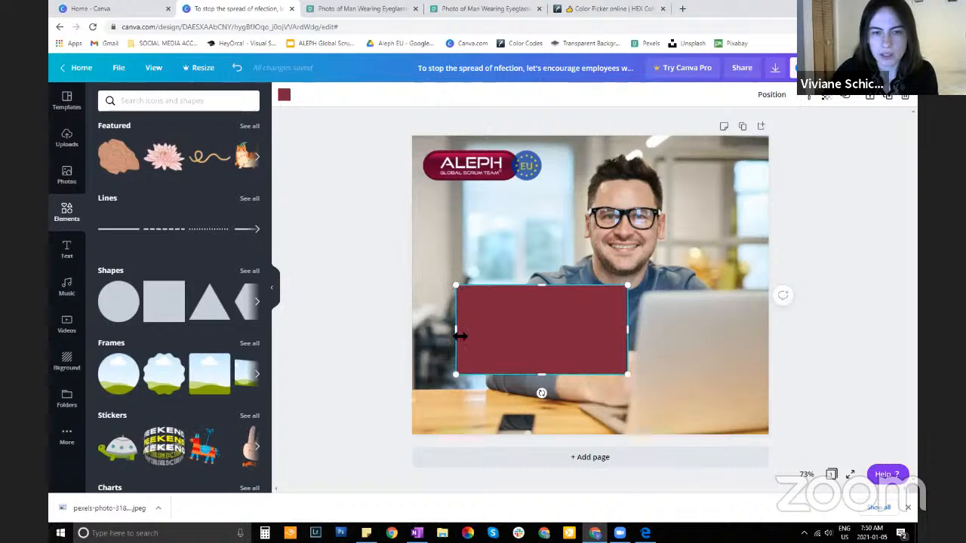
{"action": "left_click_drag", "start_coordinate": [460, 336], "coordinate": [424, 337]}
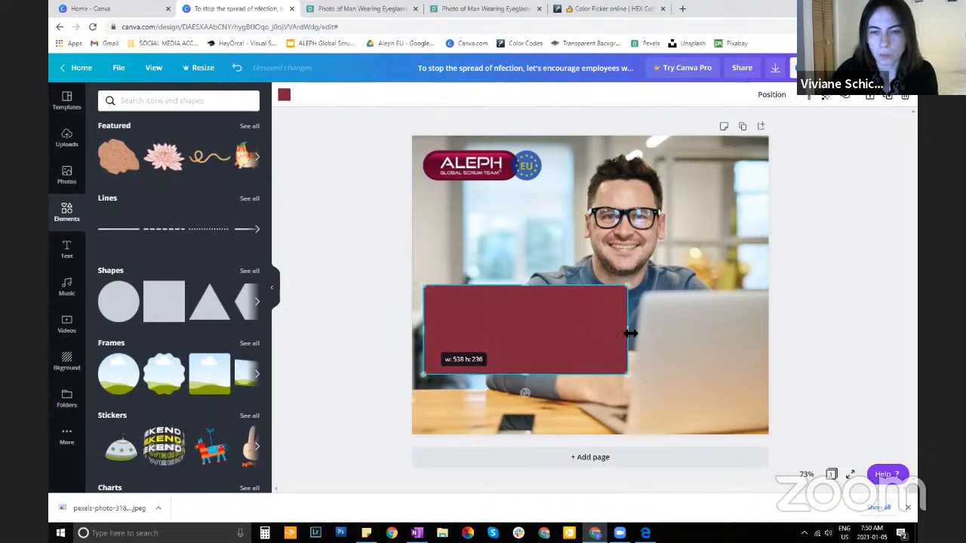
Widen the rectangle to about 990 and place it as a band across the lower part of the page
{"action": "left_click_drag", "start_coordinate": [634, 331], "coordinate": [751, 325]}
{"action": "left_click_drag", "start_coordinate": [592, 318], "coordinate": [571, 371]}
{"action": "left_click_drag", "start_coordinate": [732, 396], "coordinate": [785, 393]}
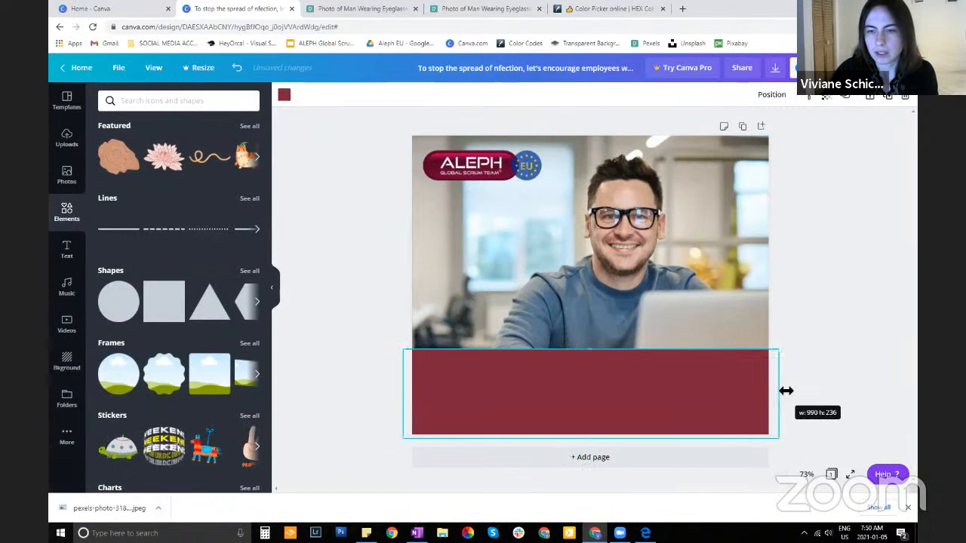
{"action": "left_click_drag", "start_coordinate": [599, 350], "coordinate": [593, 411]}
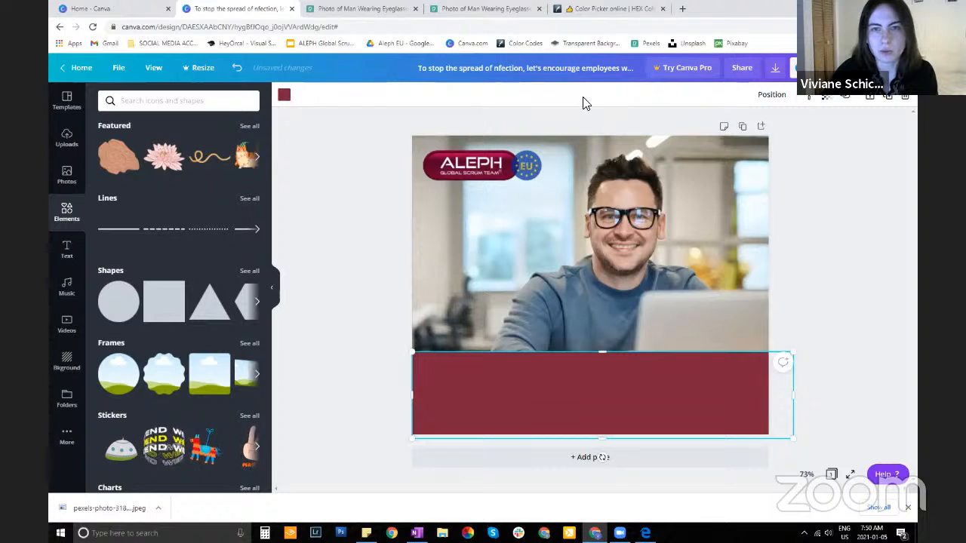
Open the rectangle's color options, switch to imagecolorpicker.com, and upload the ALEPH Branding image there
{"action": "left_click", "coordinate": [285, 99]}
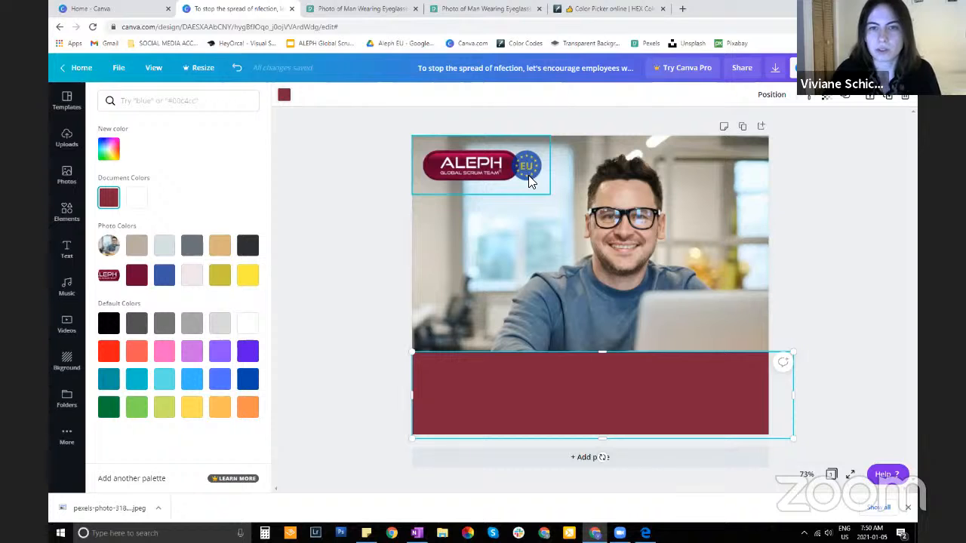
{"action": "left_click", "coordinate": [611, 9]}
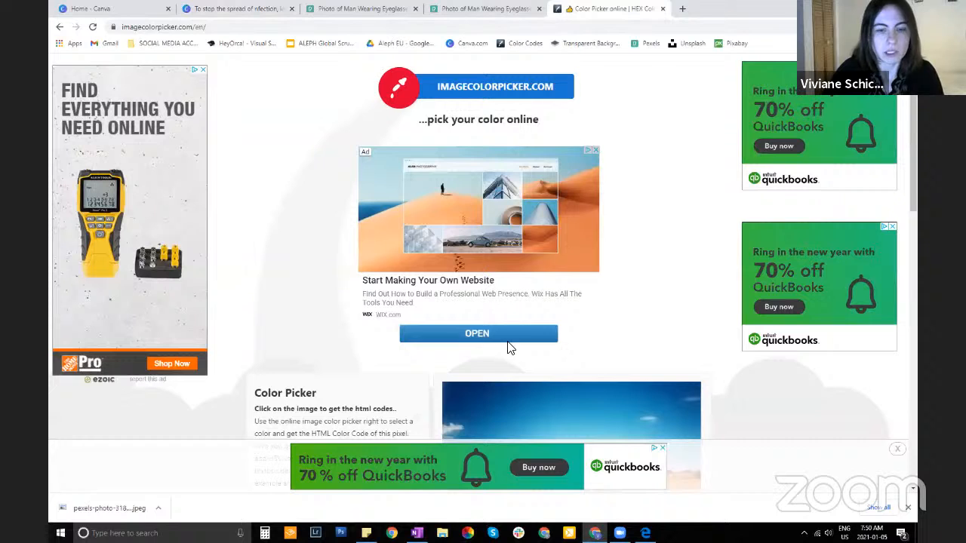
{"action": "left_click", "coordinate": [662, 449]}
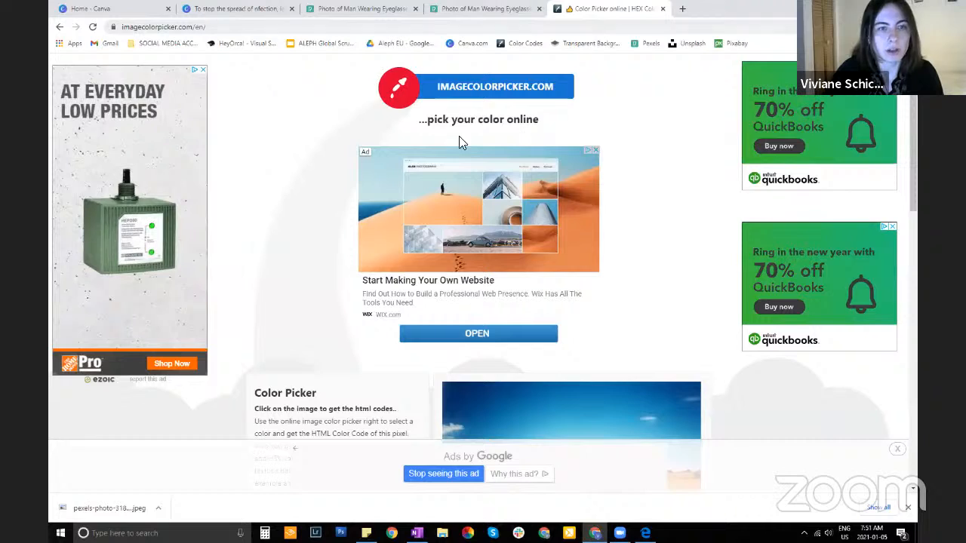
{"action": "scroll", "coordinate": [462, 142], "scroll_direction": "down", "scroll_amount": 4}
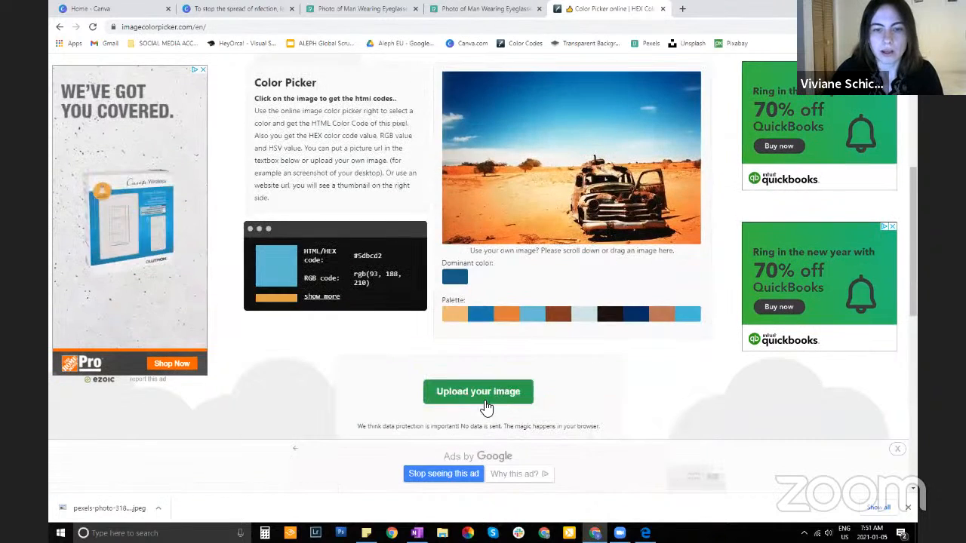
{"action": "left_click", "coordinate": [484, 403]}
{"action": "double_click", "coordinate": [346, 98]}
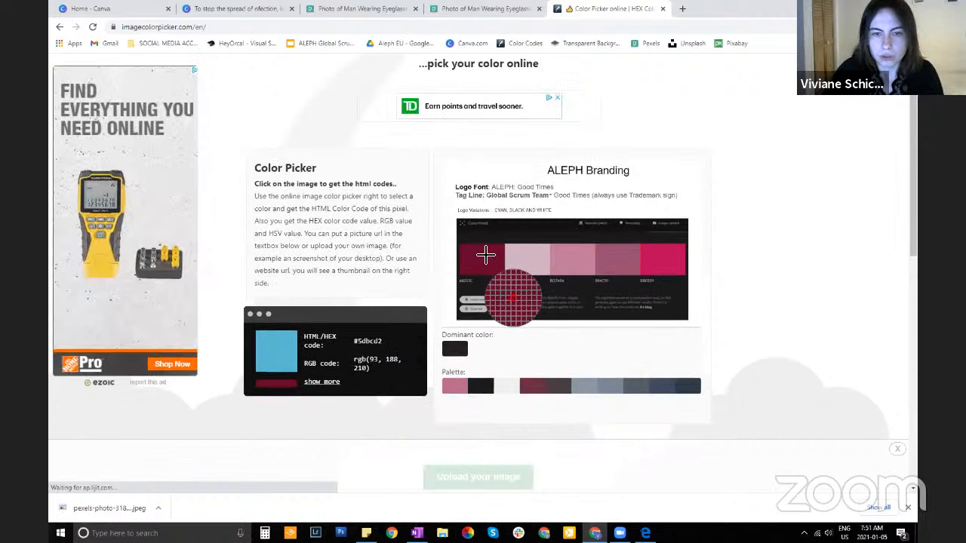
Sample the dark burgundy swatch in the ALEPH Branding image and copy its HEX code #67022c
{"action": "left_click", "coordinate": [483, 257]}
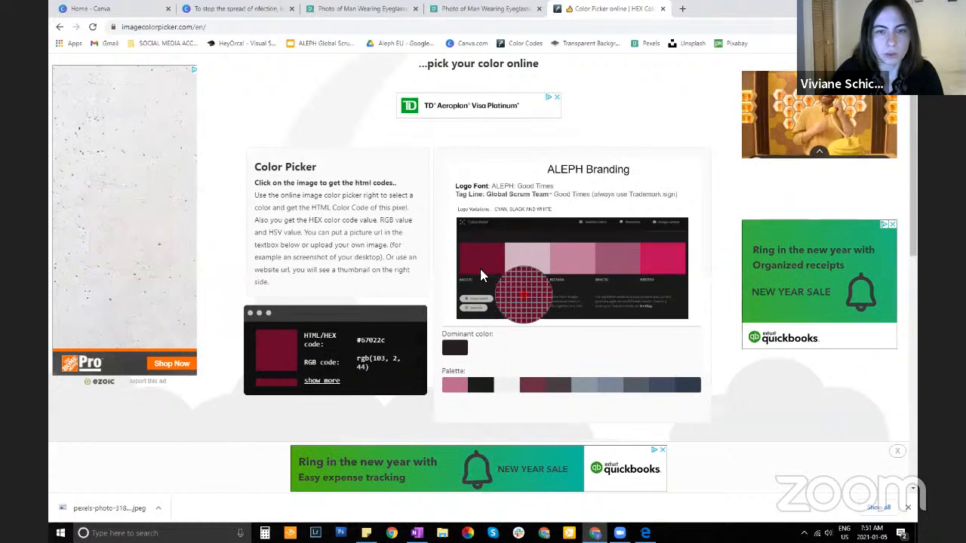
{"action": "left_click_drag", "start_coordinate": [301, 336], "coordinate": [324, 339]}
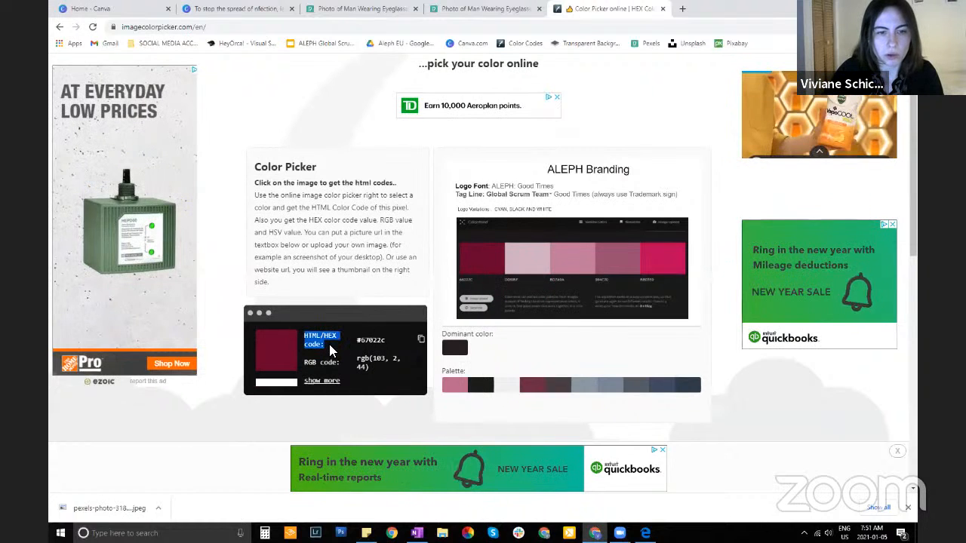
{"action": "left_click", "coordinate": [422, 340]}
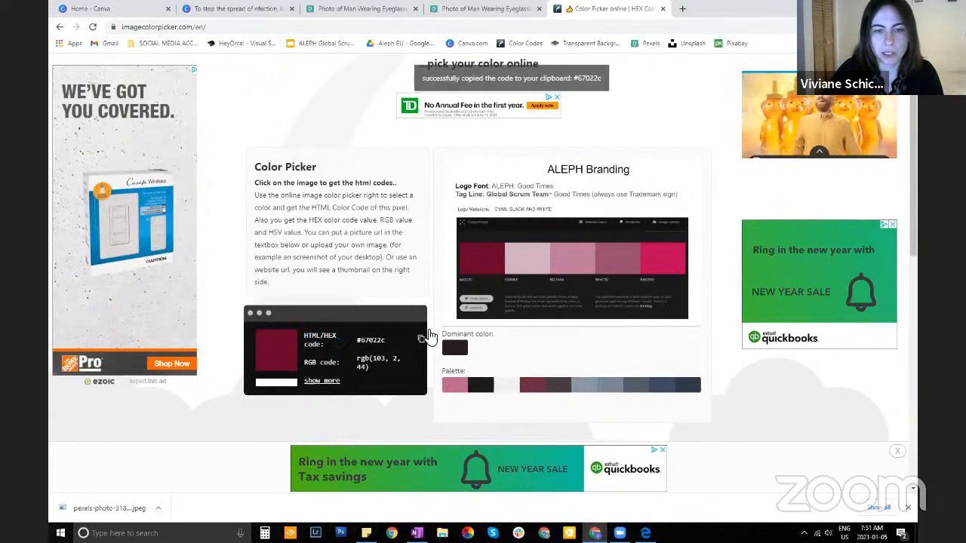
Switch back to the Canva design, recolor the rectangle to #67022c, and center it horizontally on the page
{"action": "left_click", "coordinate": [223, 8]}
{"action": "mouse_move", "coordinate": [566, 400]}
{"action": "left_mouse_down"}
{"action": "mouse_move", "coordinate": [571, 355]}
{"action": "mouse_move", "coordinate": [560, 405]}
{"action": "left_mouse_up"}
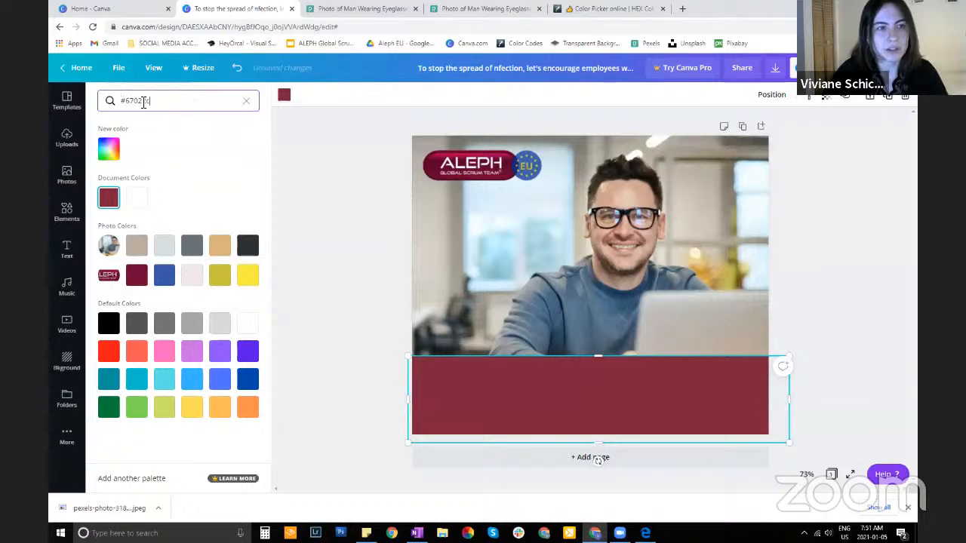
{"action": "left_click", "coordinate": [110, 150]}
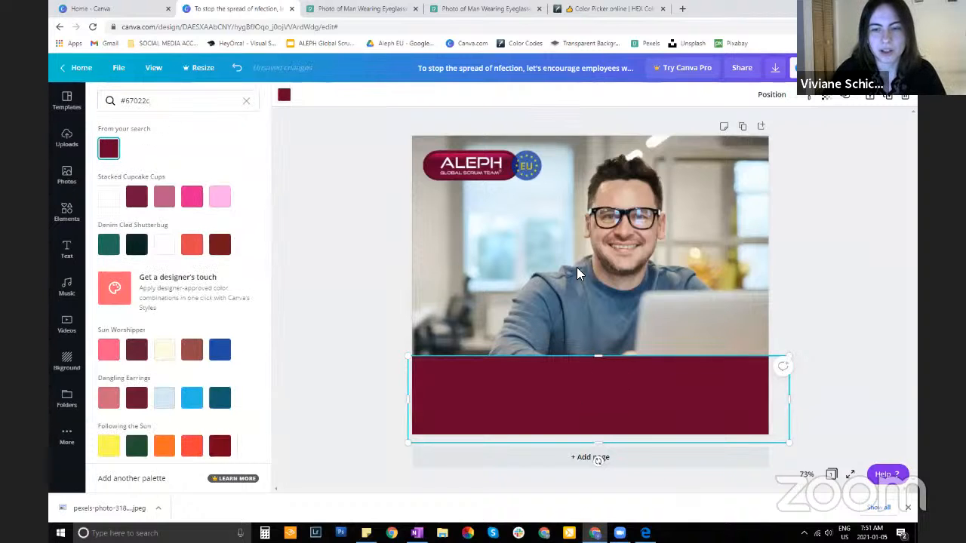
{"action": "left_click_drag", "start_coordinate": [606, 384], "coordinate": [617, 370]}
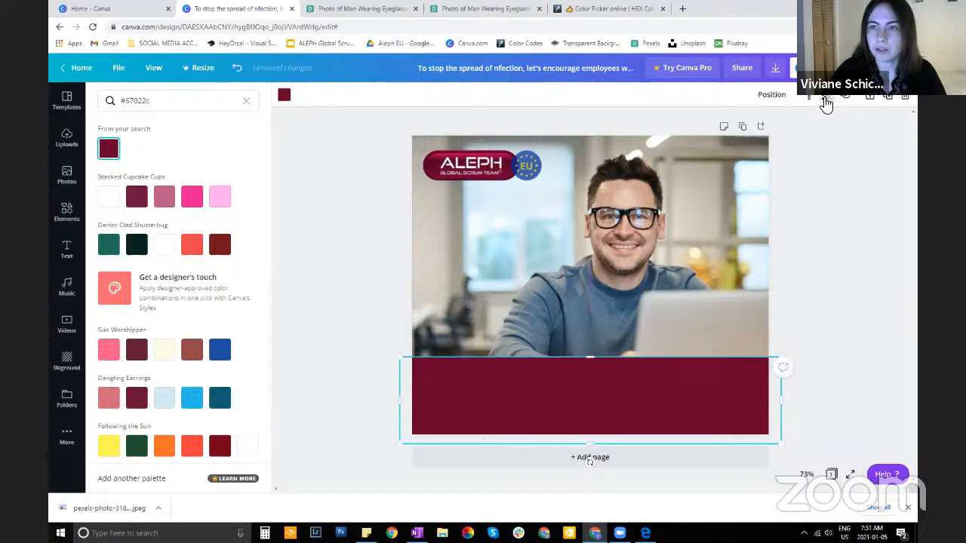
Set the burgundy band's transparency to 89 and move it up until its lower edge meets the page's bottom edge
{"action": "left_click", "coordinate": [827, 102]}
{"action": "left_click_drag", "start_coordinate": [794, 130], "coordinate": [799, 129]}
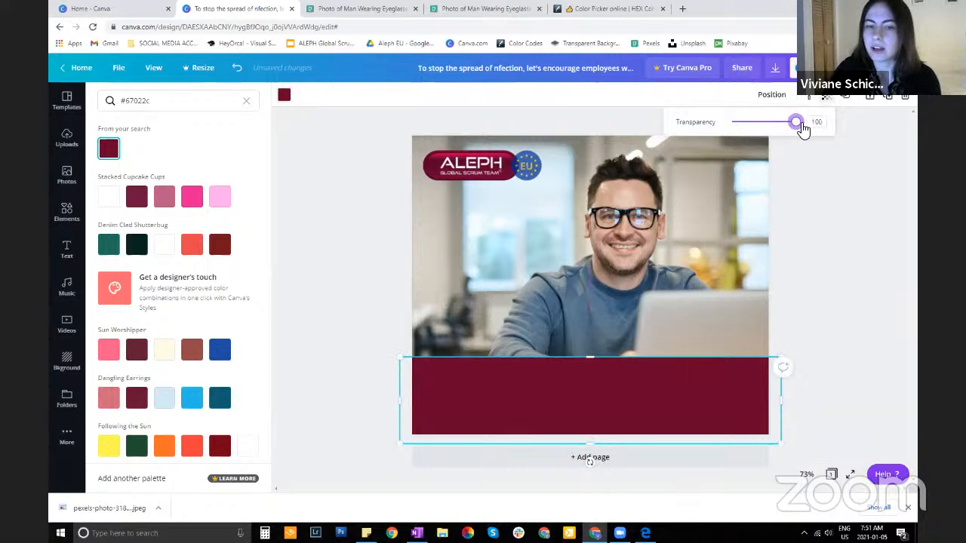
{"action": "left_click_drag", "start_coordinate": [795, 127], "coordinate": [790, 127]}
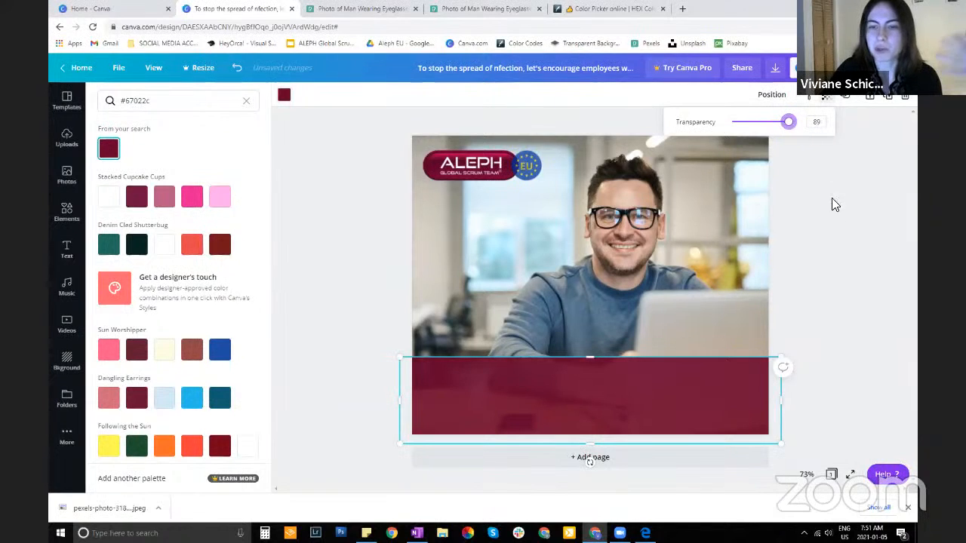
{"action": "left_click", "coordinate": [659, 410]}
{"action": "left_click_drag", "start_coordinate": [660, 409], "coordinate": [621, 390]}
{"action": "left_click", "coordinate": [865, 276]}
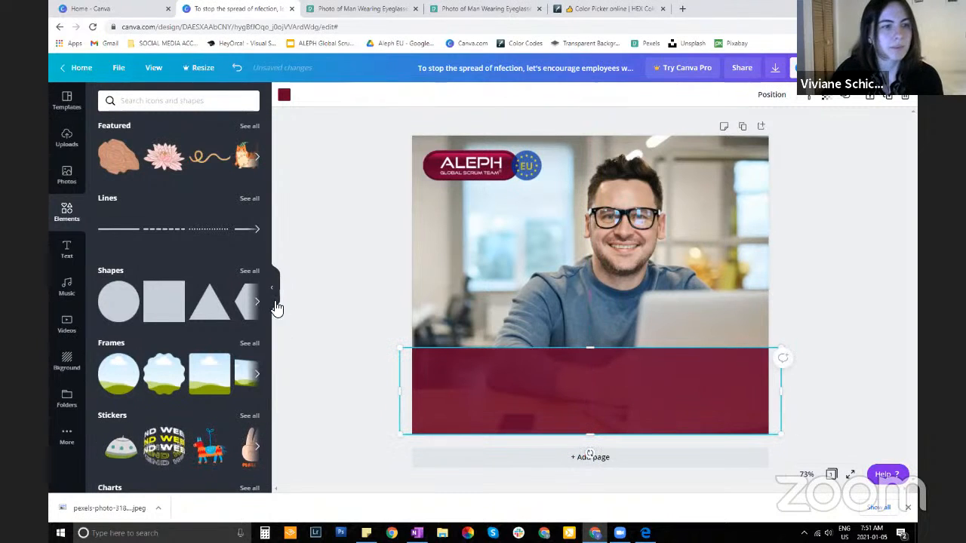
Examine the heading, subheading and body text options and the ready-made font combinations available for the design
{"action": "left_click", "coordinate": [69, 254]}
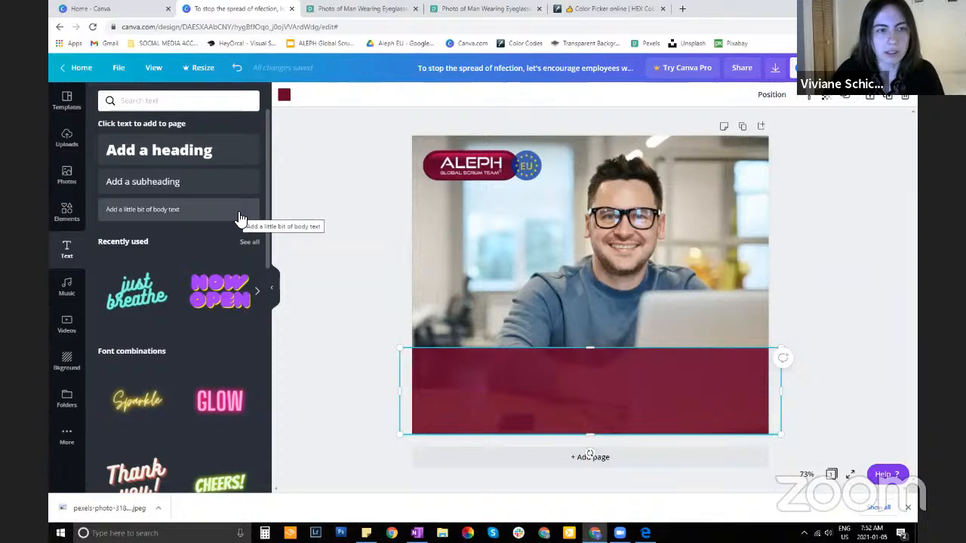
{"action": "scroll", "coordinate": [227, 249], "scroll_direction": "down", "scroll_amount": 3}
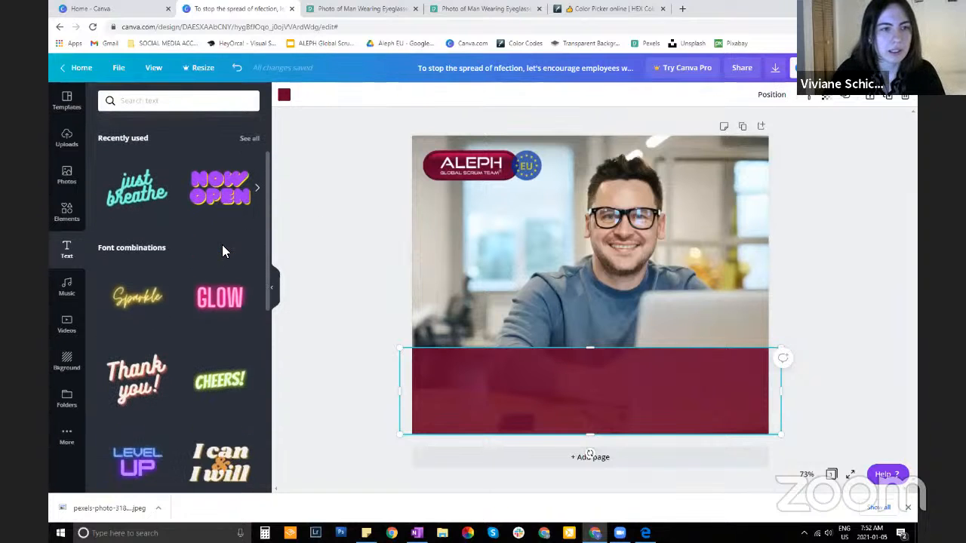
{"action": "scroll", "coordinate": [109, 234], "scroll_direction": "down", "scroll_amount": 1}
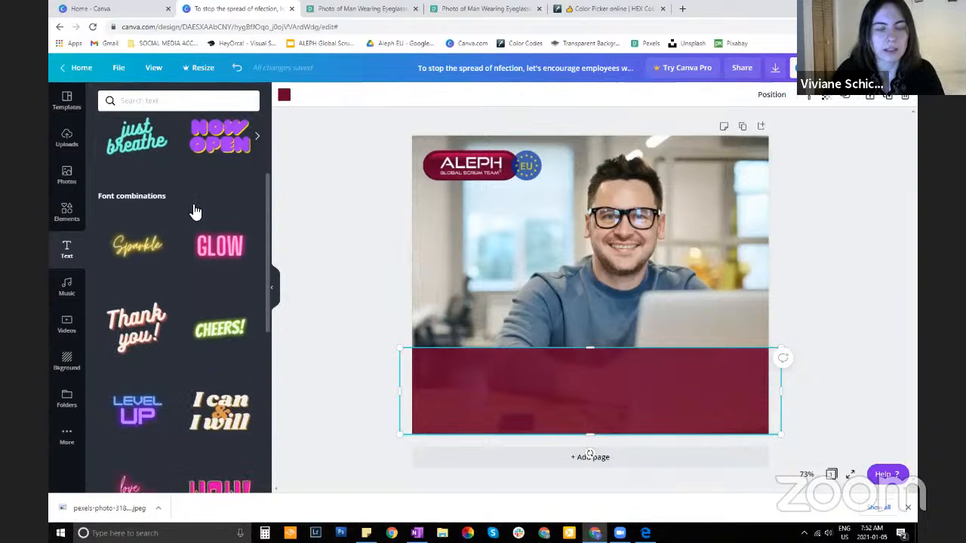
{"action": "scroll", "coordinate": [200, 215], "scroll_direction": "down", "scroll_amount": 3}
{"action": "scroll", "coordinate": [206, 216], "scroll_direction": "down", "scroll_amount": 7}
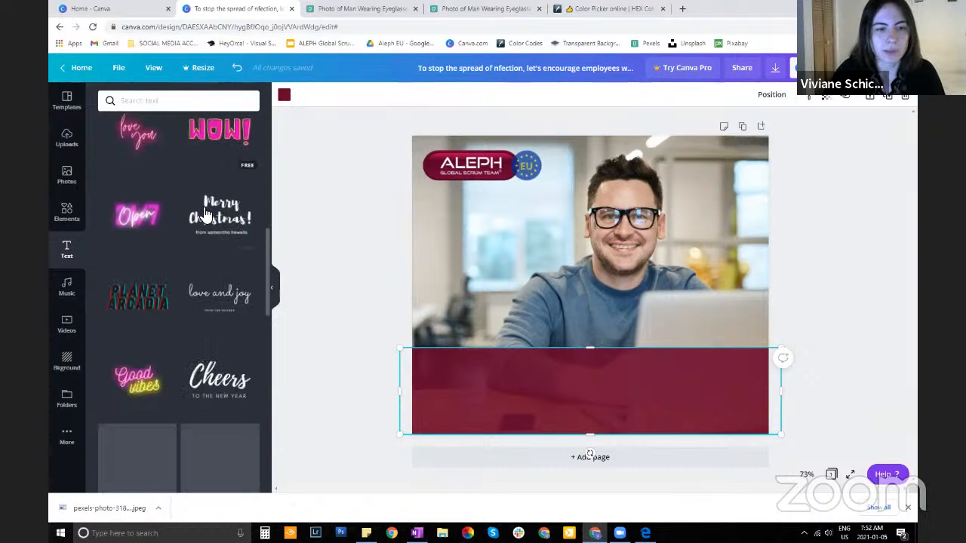
{"action": "scroll", "coordinate": [185, 257], "scroll_direction": "up", "scroll_amount": 1}
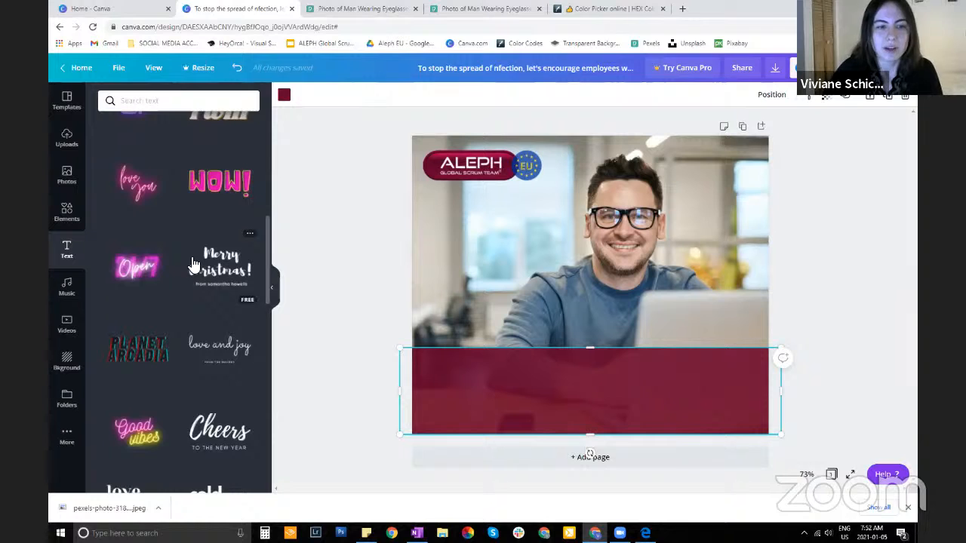
{"action": "scroll", "coordinate": [194, 264], "scroll_direction": "down", "scroll_amount": 2}
{"action": "scroll", "coordinate": [194, 264], "scroll_direction": "down", "scroll_amount": 1}
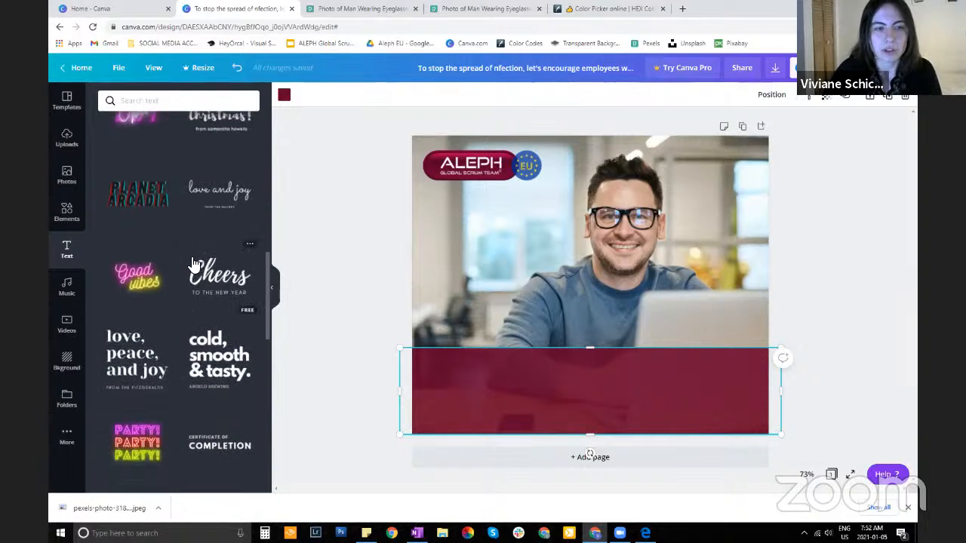
{"action": "scroll", "coordinate": [194, 256], "scroll_direction": "down", "scroll_amount": 2}
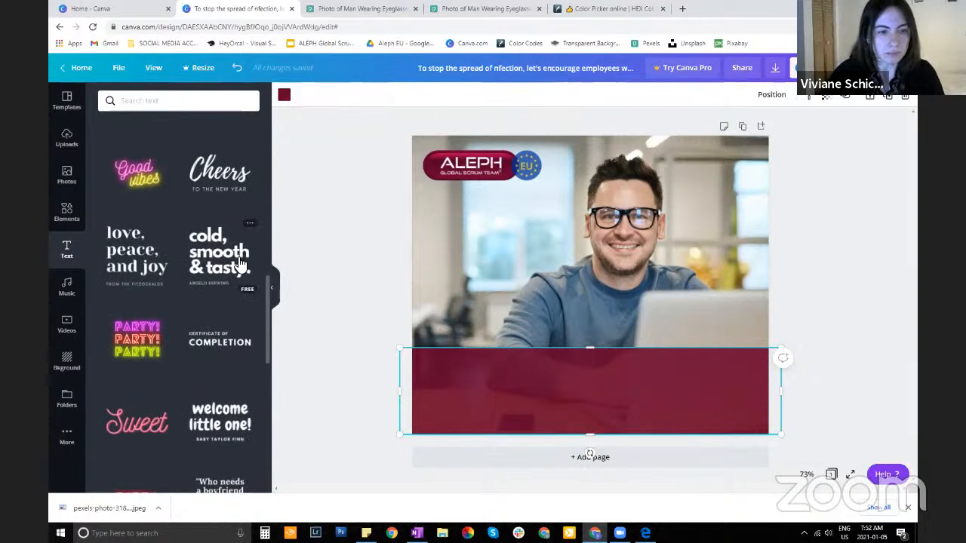
{"action": "scroll", "coordinate": [207, 296], "scroll_direction": "down", "scroll_amount": 2}
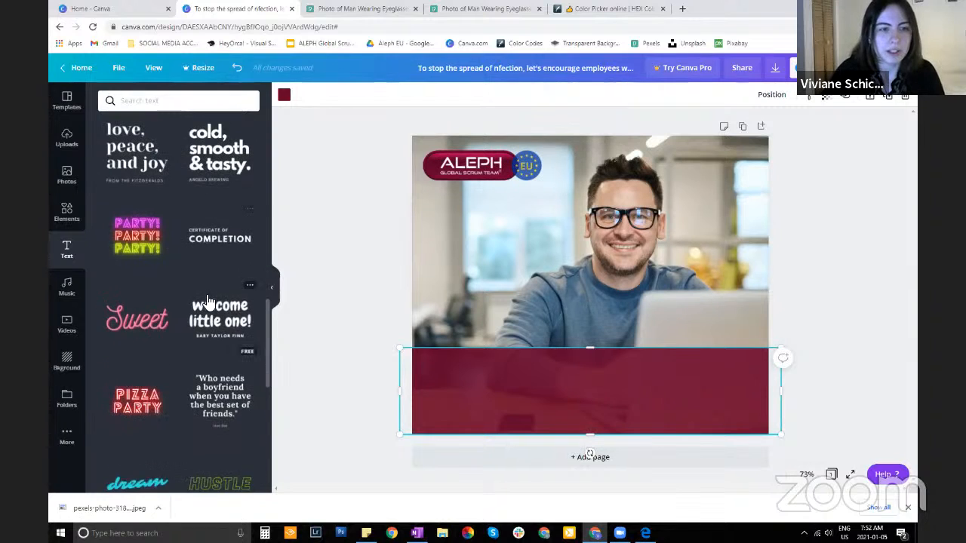
{"action": "scroll", "coordinate": [210, 300], "scroll_direction": "down", "scroll_amount": 2}
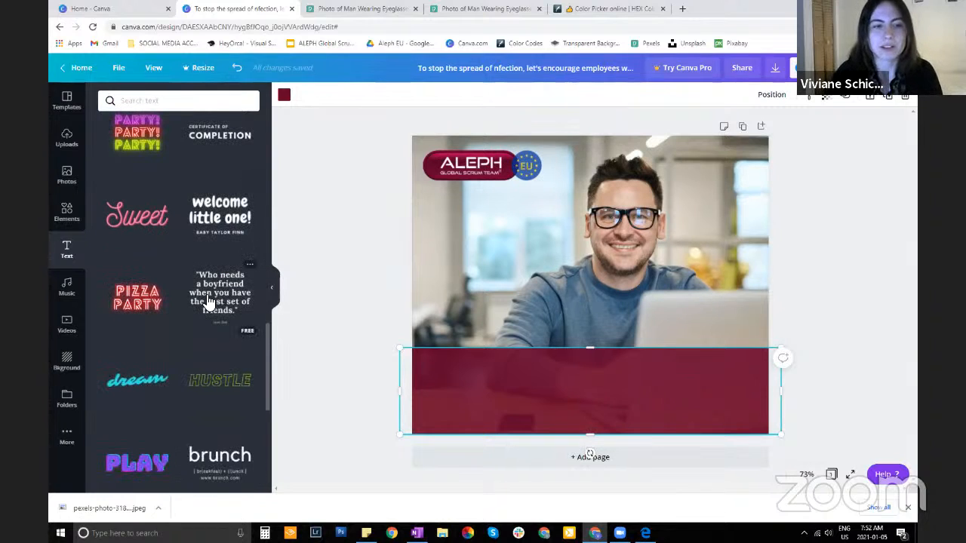
Find the "DAZZLE eau de parfum" font combination, add it to the design, and place it over the man's chest
{"action": "scroll", "coordinate": [163, 257], "scroll_direction": "down", "scroll_amount": 3}
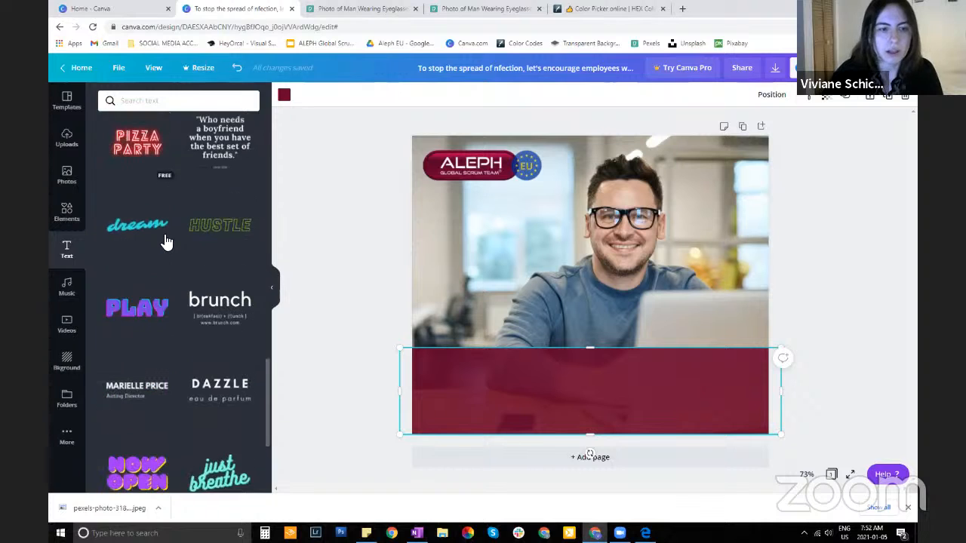
{"action": "scroll", "coordinate": [165, 241], "scroll_direction": "down", "scroll_amount": 10}
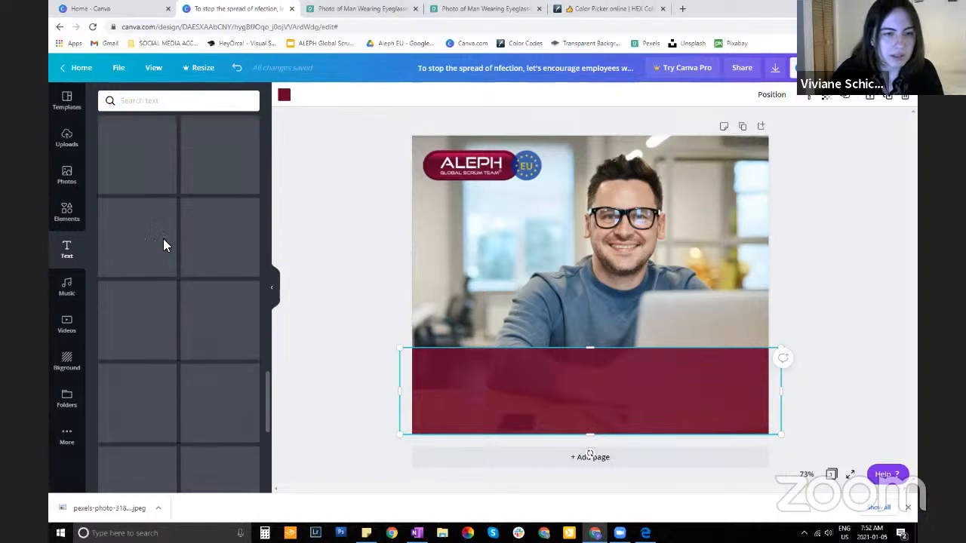
{"action": "scroll", "coordinate": [207, 234], "scroll_direction": "down", "scroll_amount": 4}
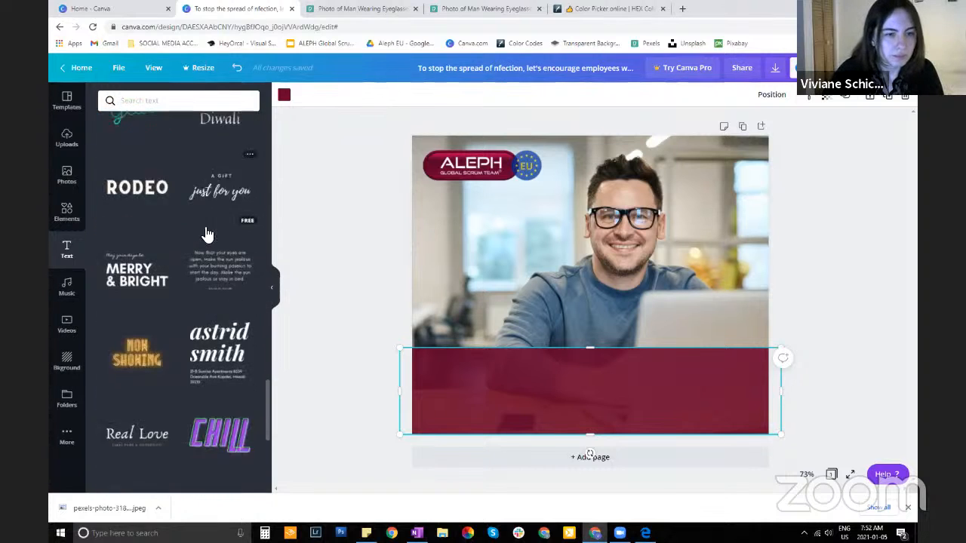
{"action": "scroll", "coordinate": [212, 249], "scroll_direction": "down", "scroll_amount": 10}
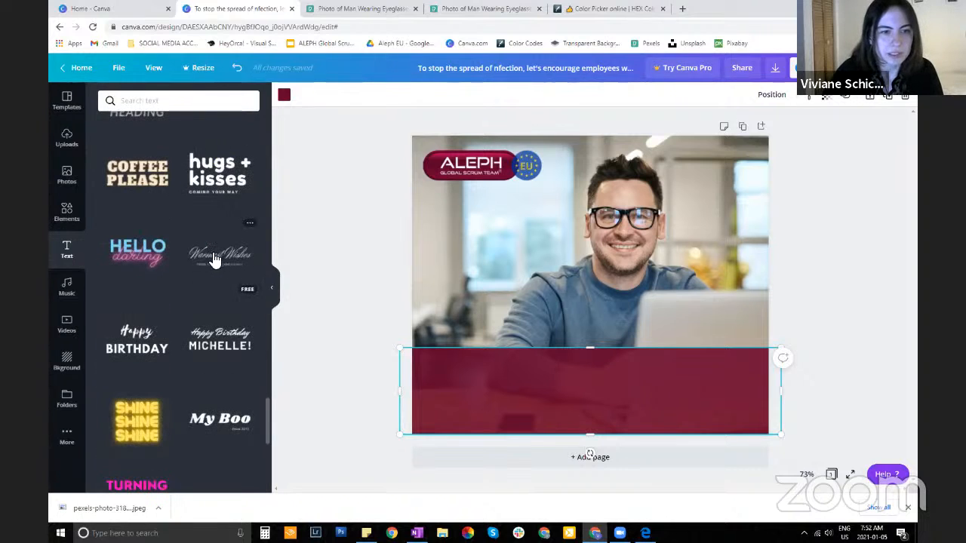
{"action": "scroll", "coordinate": [231, 268], "scroll_direction": "up", "scroll_amount": 3}
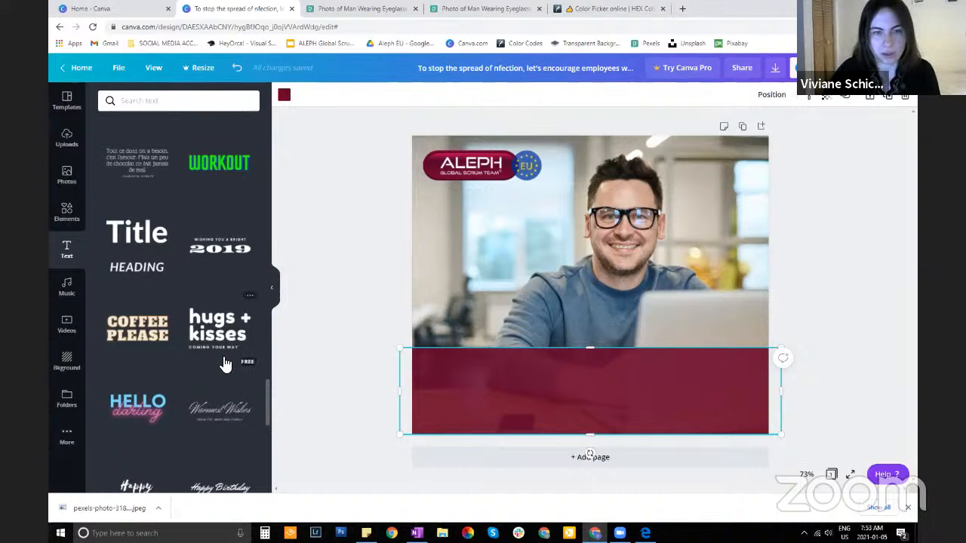
{"action": "scroll", "coordinate": [195, 390], "scroll_direction": "up", "scroll_amount": 6}
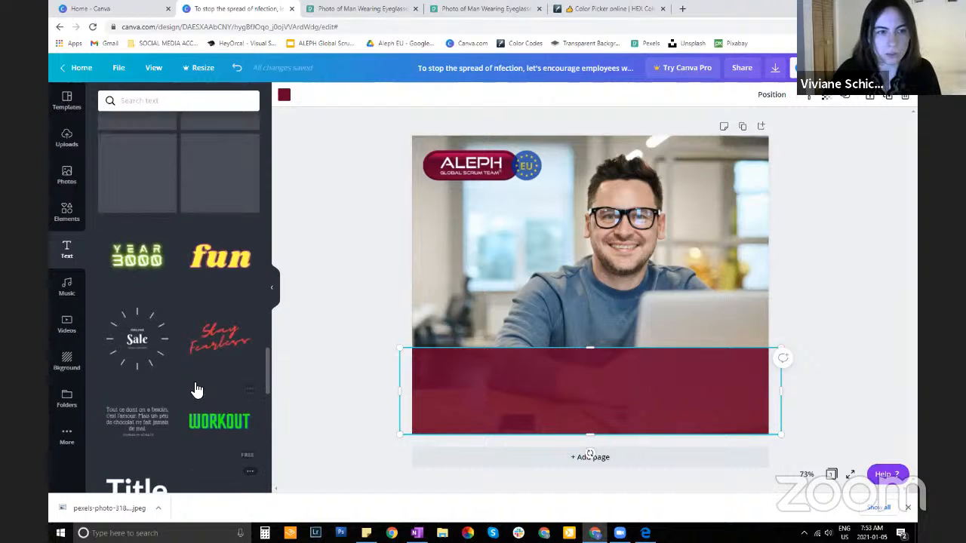
{"action": "scroll", "coordinate": [198, 385], "scroll_direction": "up", "scroll_amount": 5}
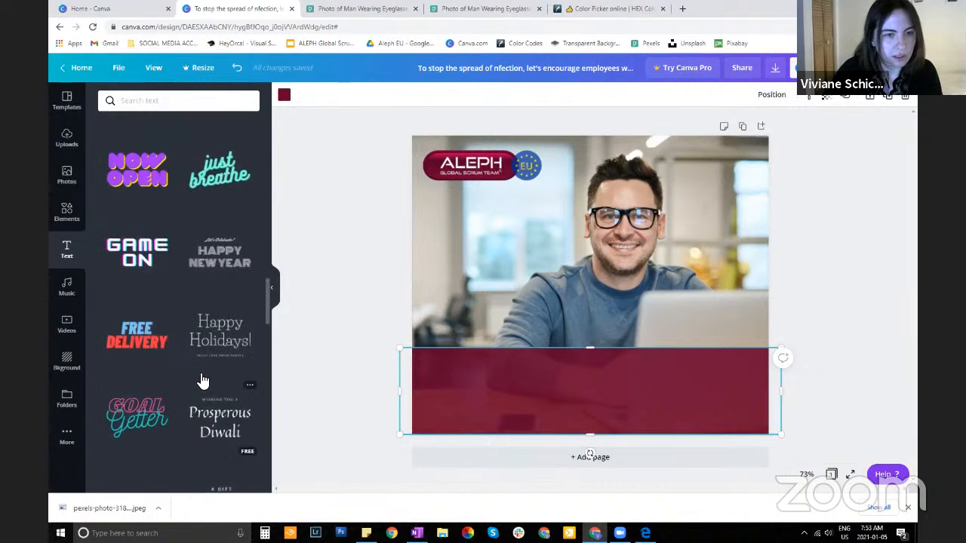
{"action": "scroll", "coordinate": [201, 379], "scroll_direction": "up", "scroll_amount": 5}
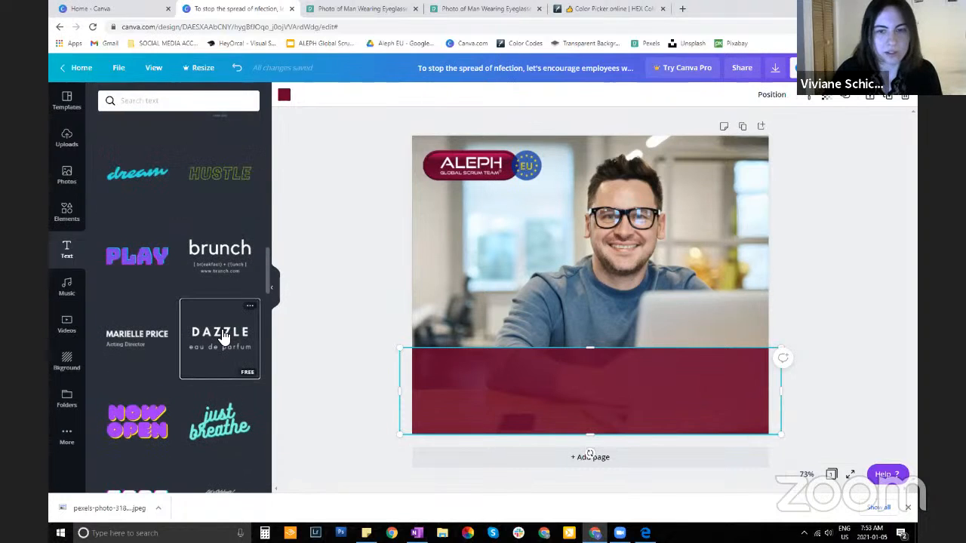
{"action": "left_click", "coordinate": [222, 336]}
{"action": "left_click_drag", "start_coordinate": [553, 279], "coordinate": [554, 264]}
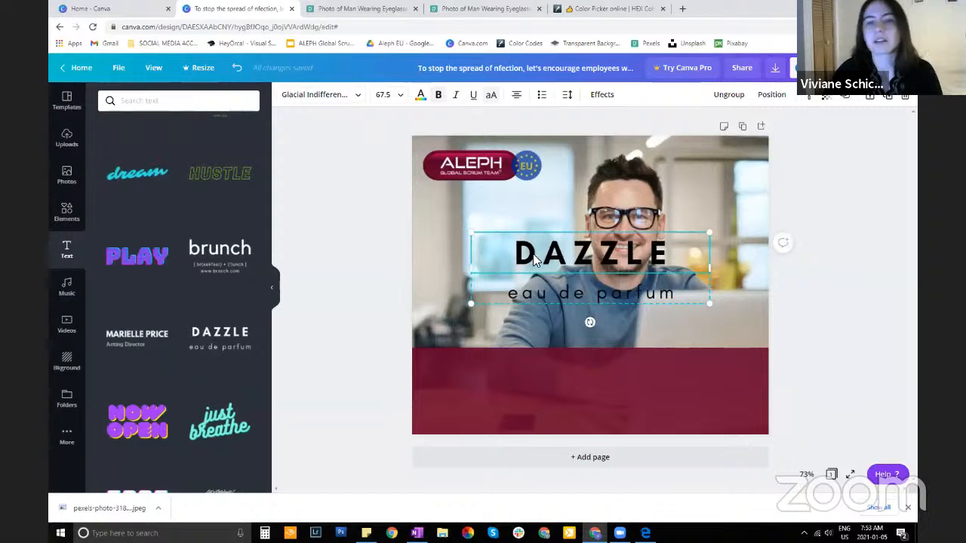
{"action": "mouse_move", "coordinate": [558, 296]}
{"action": "left_mouse_down"}
{"action": "mouse_move", "coordinate": [552, 260]}
{"action": "mouse_move", "coordinate": [553, 321]}
{"action": "mouse_move", "coordinate": [567, 310]}
{"action": "left_mouse_up"}
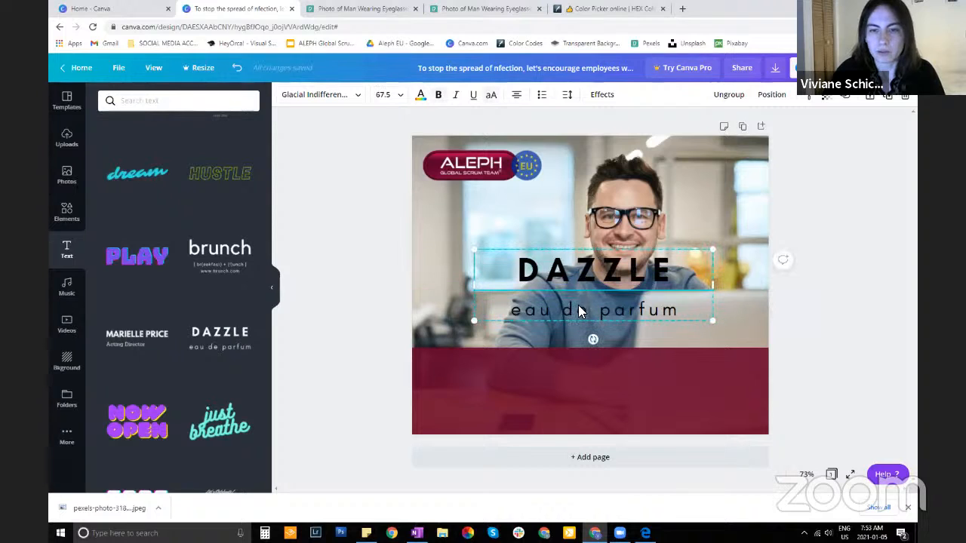
Replace the "DAZZLE" heading with "IT TAKES TWO TO BUILD A BRIDGE."
{"action": "left_click", "coordinate": [580, 285]}
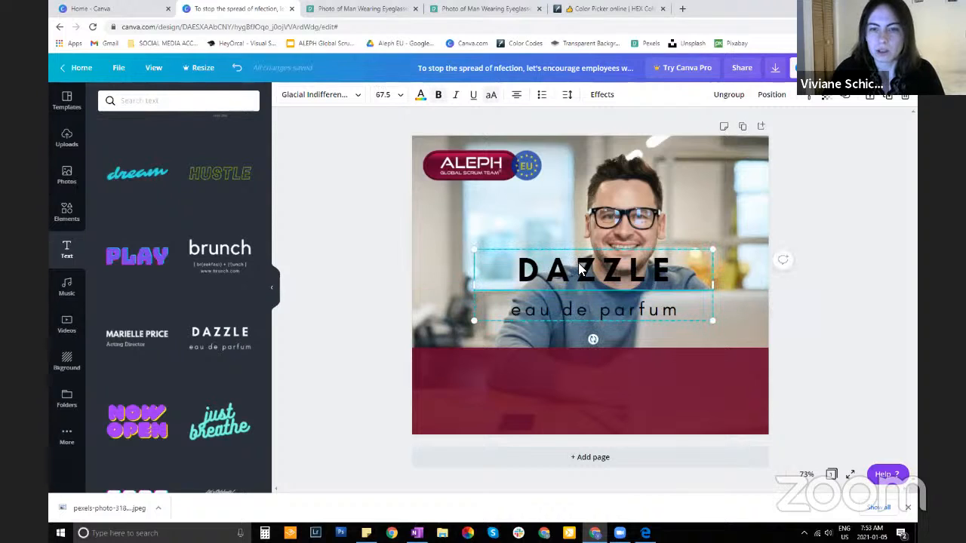
{"action": "double_click", "coordinate": [582, 266]}
{"action": "key", "text": "BackSpace"}
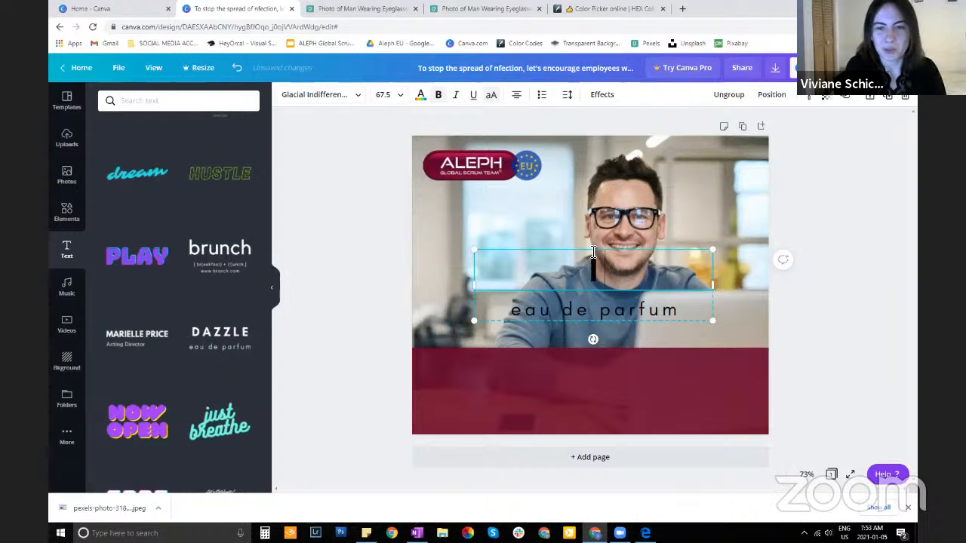
{"action": "type", "text": "IT T"}
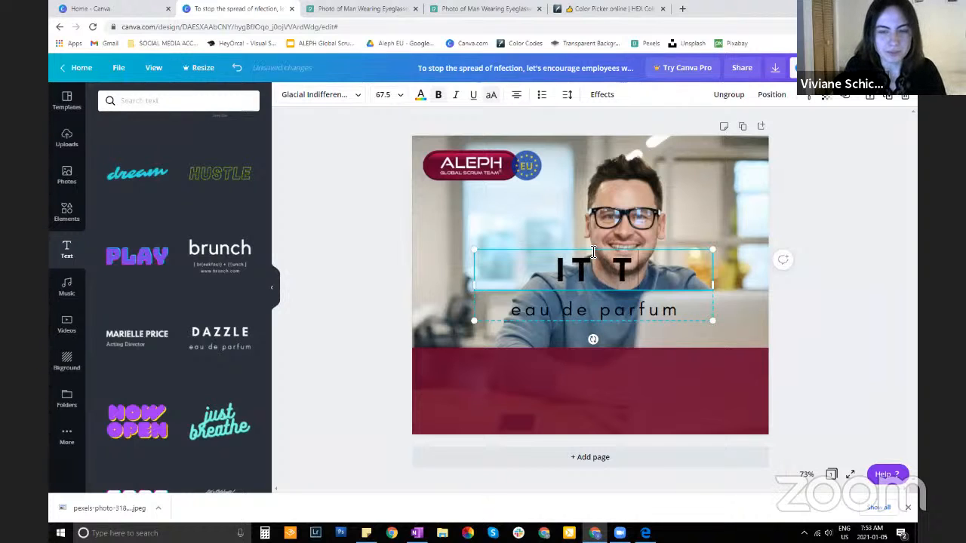
{"action": "type", "text": "AKES TWO TO BU"}
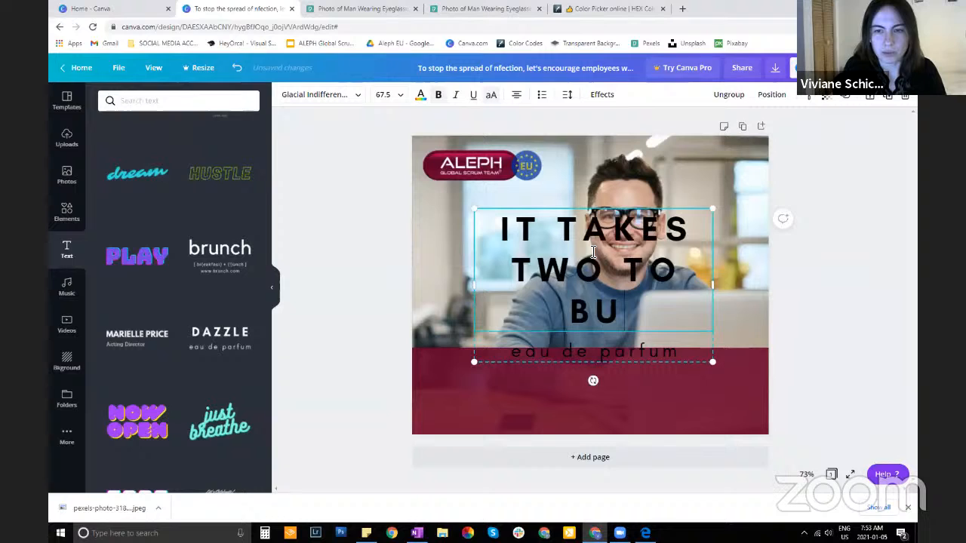
{"action": "key", "text": "BackSpace"}
{"action": "type", "text": "UILD"}
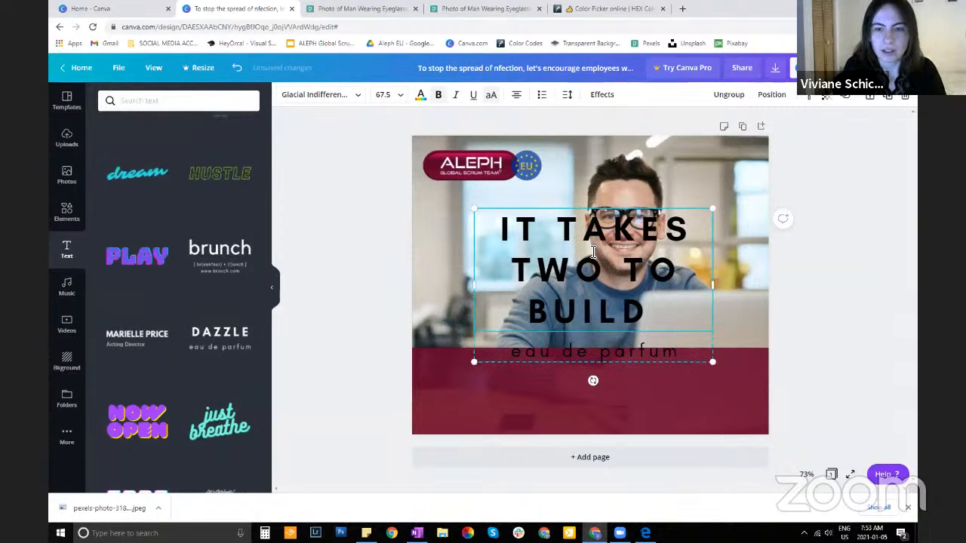
{"action": "type", "text": " A BRIDGE."}
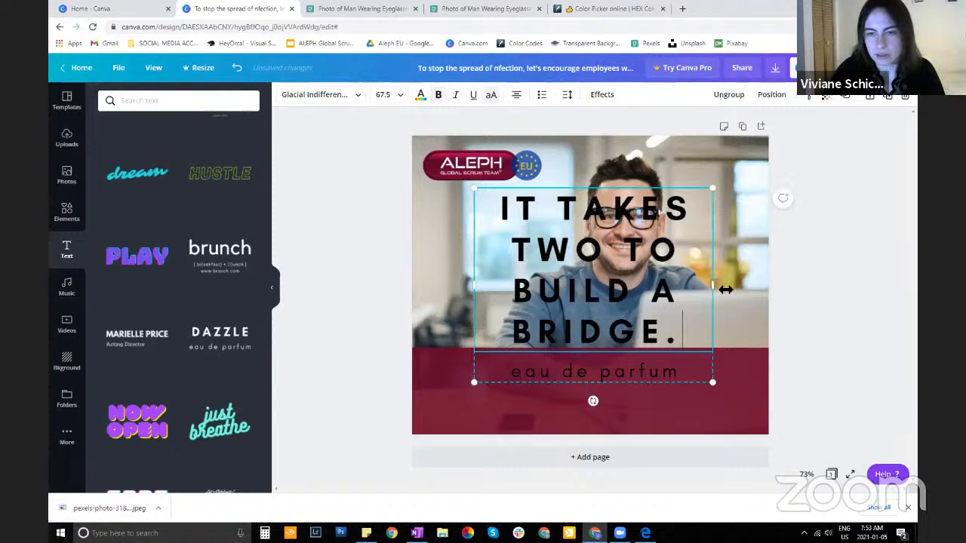
Widen the text group on both sides to nearly the full page width and move it up above the burgundy band
{"action": "left_click_drag", "start_coordinate": [743, 285], "coordinate": [796, 294]}
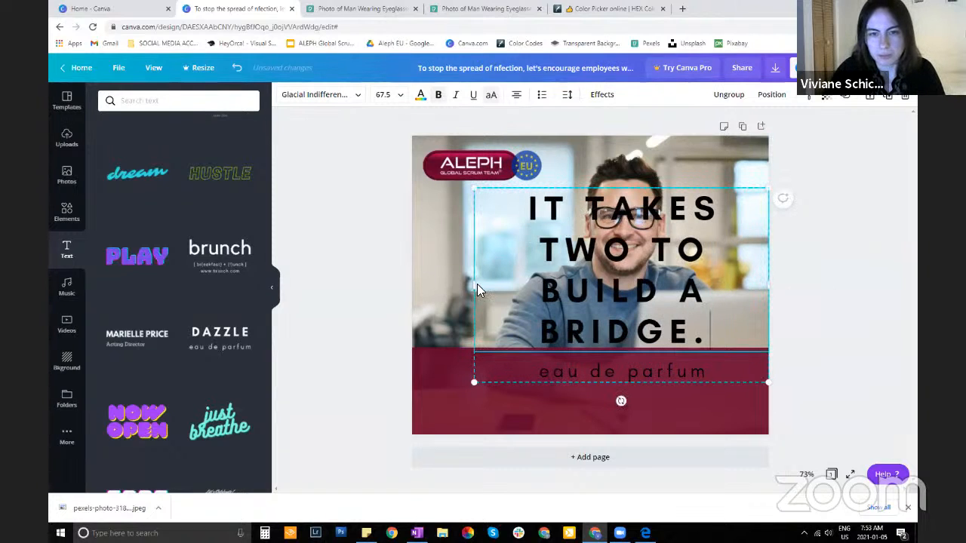
{"action": "left_click_drag", "start_coordinate": [433, 293], "coordinate": [420, 294]}
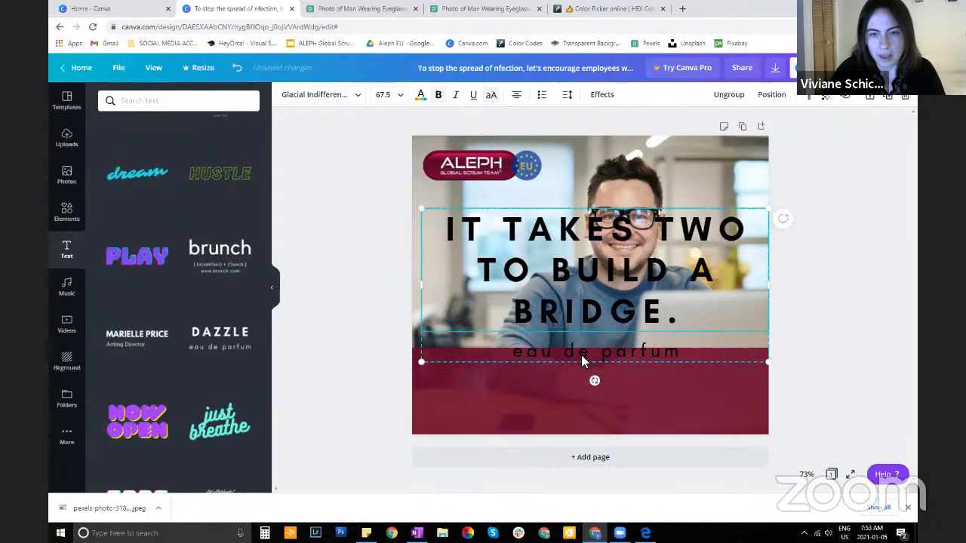
{"action": "left_click_drag", "start_coordinate": [581, 361], "coordinate": [592, 306]}
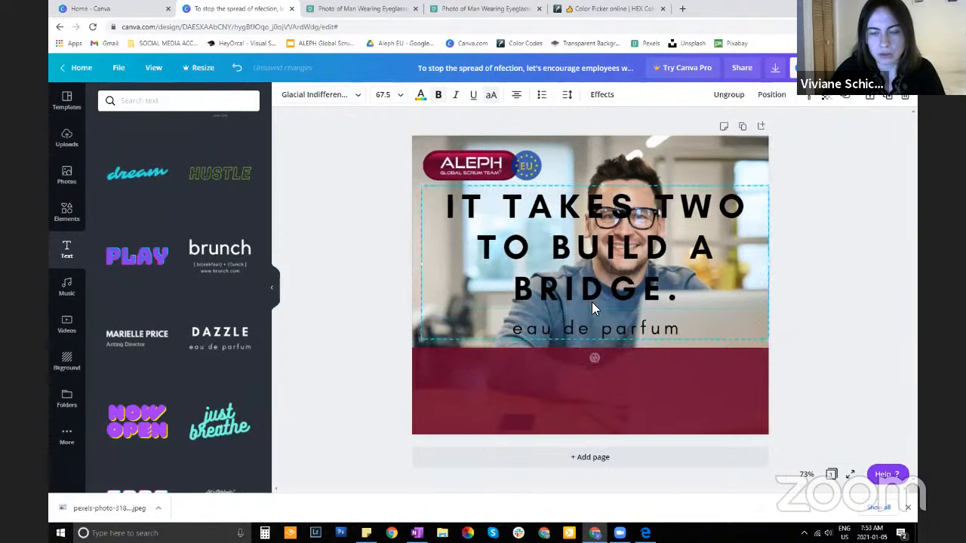
{"action": "left_click", "coordinate": [581, 322]}
{"action": "left_click", "coordinate": [649, 329]}
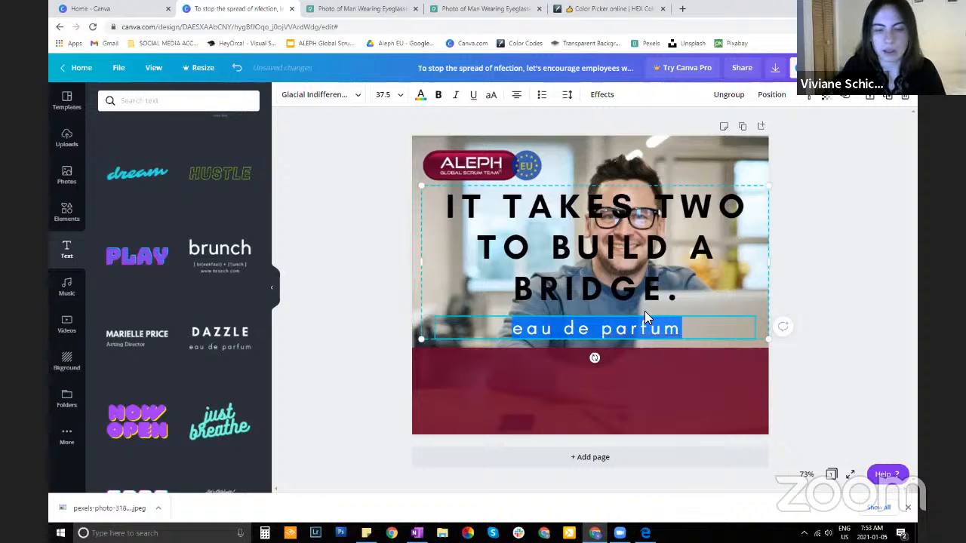
{"action": "type", "text": "www."}
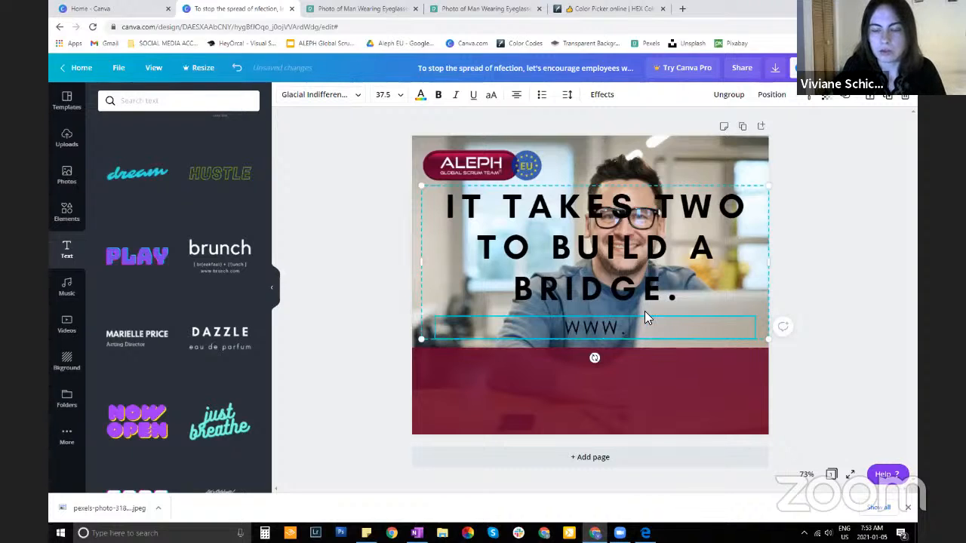
{"action": "type", "text": "aleph"}
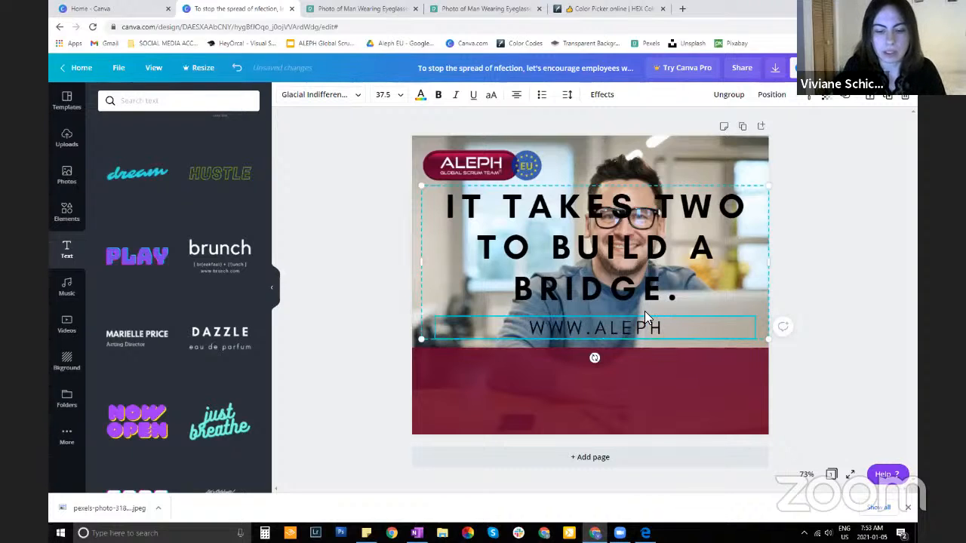
{"action": "type", "text": "-techno"}
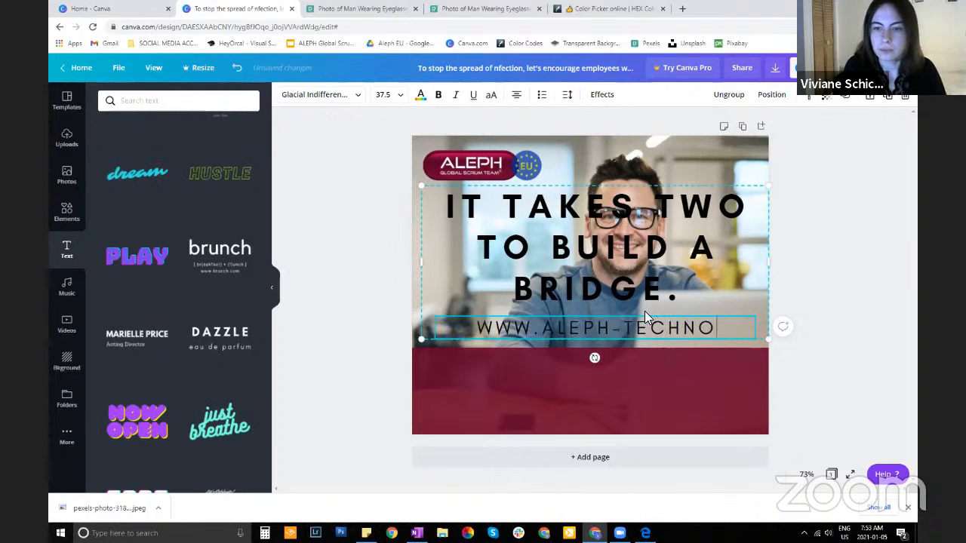
{"action": "type", "text": "logies."}
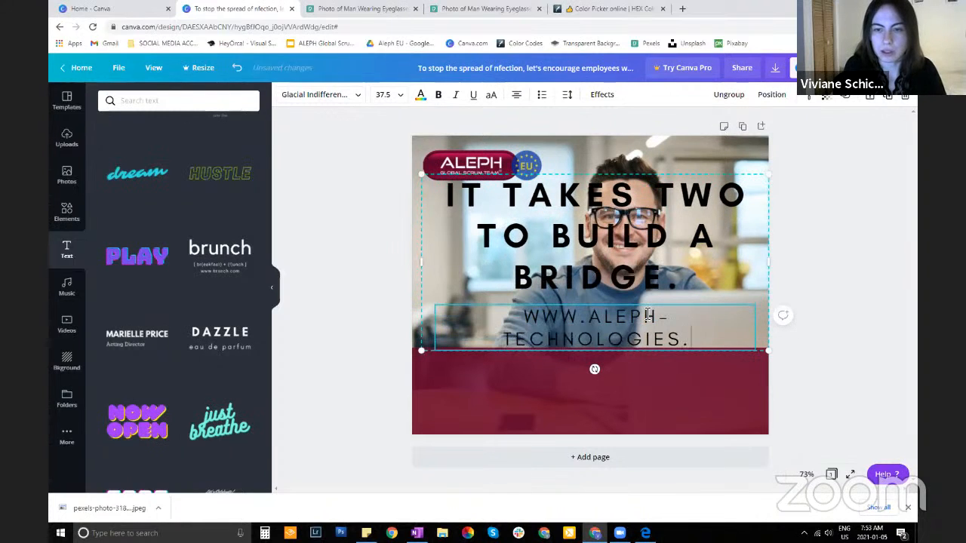
{"action": "type", "text": "com"}
{"action": "key", "text": "BackSpace"}
{"action": "key", "text": "BackSpace"}
{"action": "key", "text": "BackSpace"}
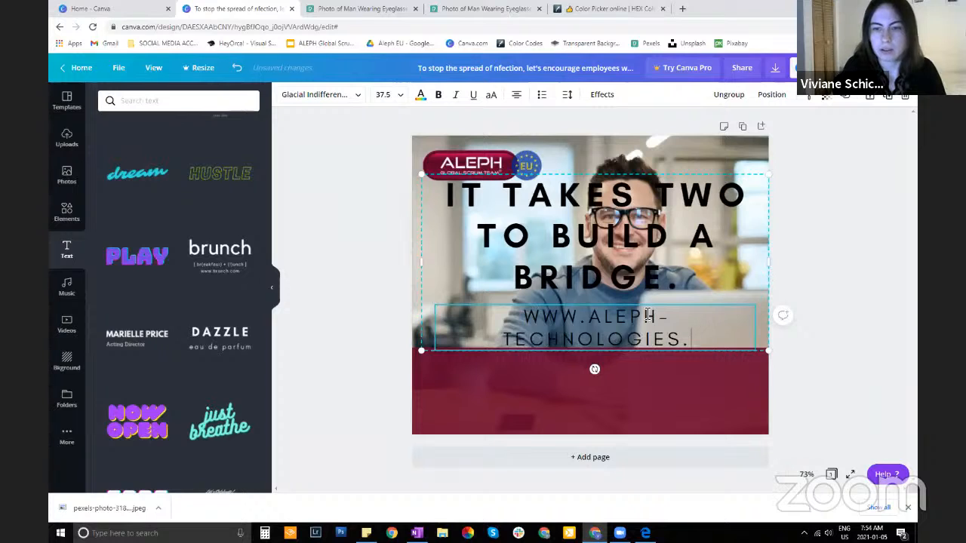
{"action": "type", "text": "eu"}
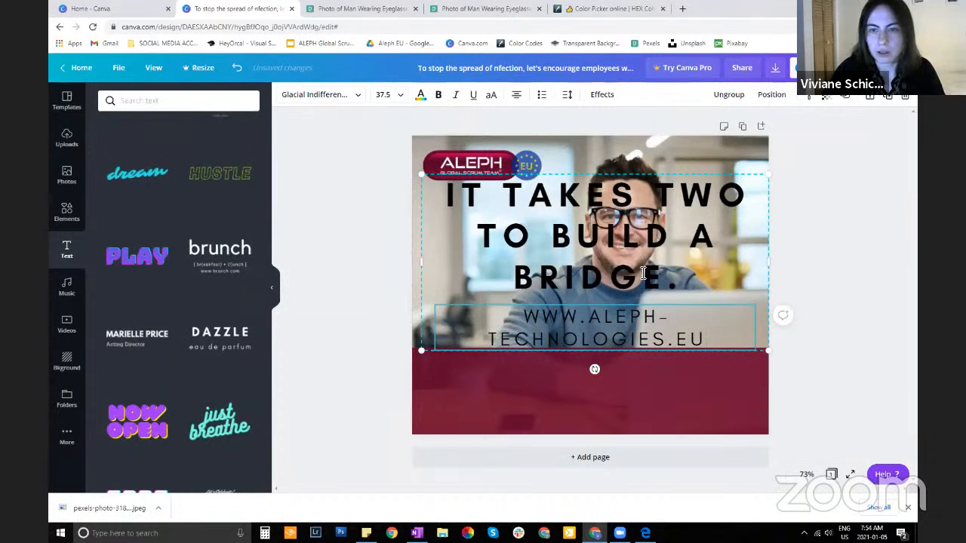
Shift the text group slightly down and set the heading's font size to 32
{"action": "left_click", "coordinate": [632, 365]}
{"action": "left_click", "coordinate": [622, 259]}
{"action": "mouse_move", "coordinate": [622, 260]}
{"action": "left_mouse_down"}
{"action": "mouse_move", "coordinate": [610, 300]}
{"action": "mouse_move", "coordinate": [612, 247]}
{"action": "left_mouse_up"}
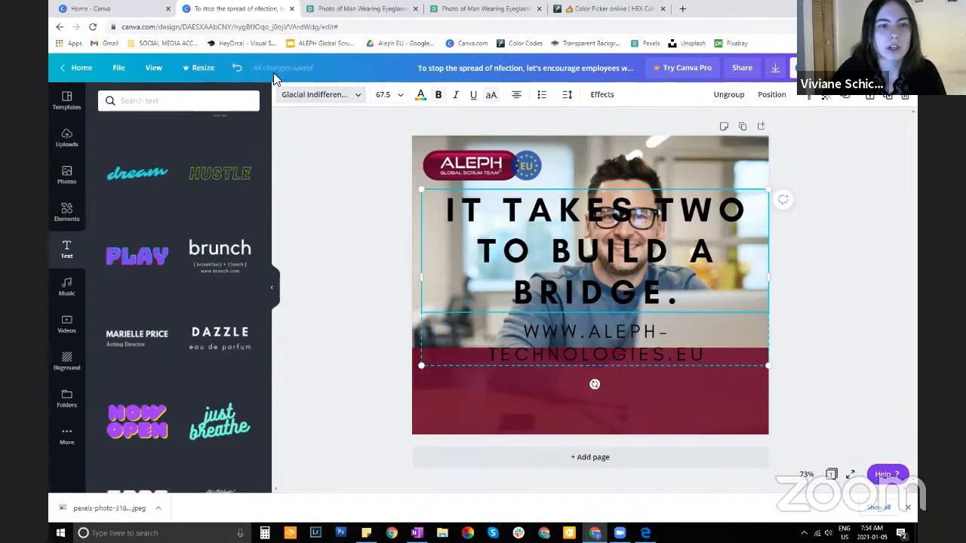
{"action": "left_click", "coordinate": [314, 95]}
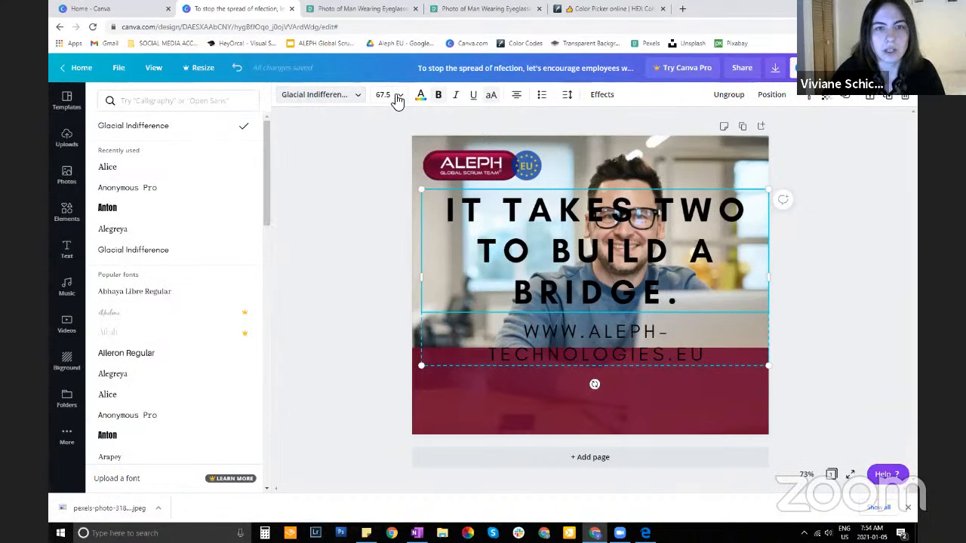
{"action": "left_click", "coordinate": [397, 98]}
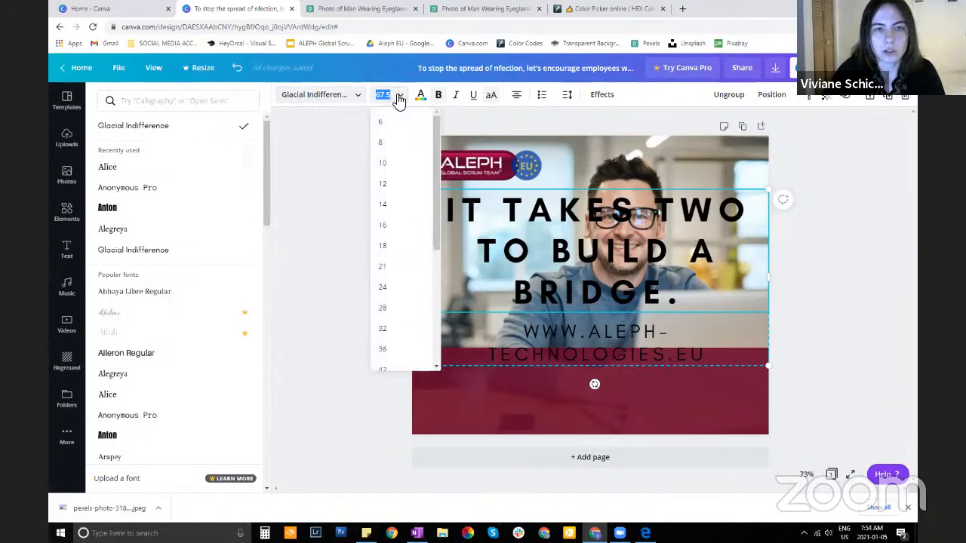
{"action": "scroll", "coordinate": [397, 275], "scroll_direction": "down", "scroll_amount": 1}
{"action": "left_click", "coordinate": [397, 276]}
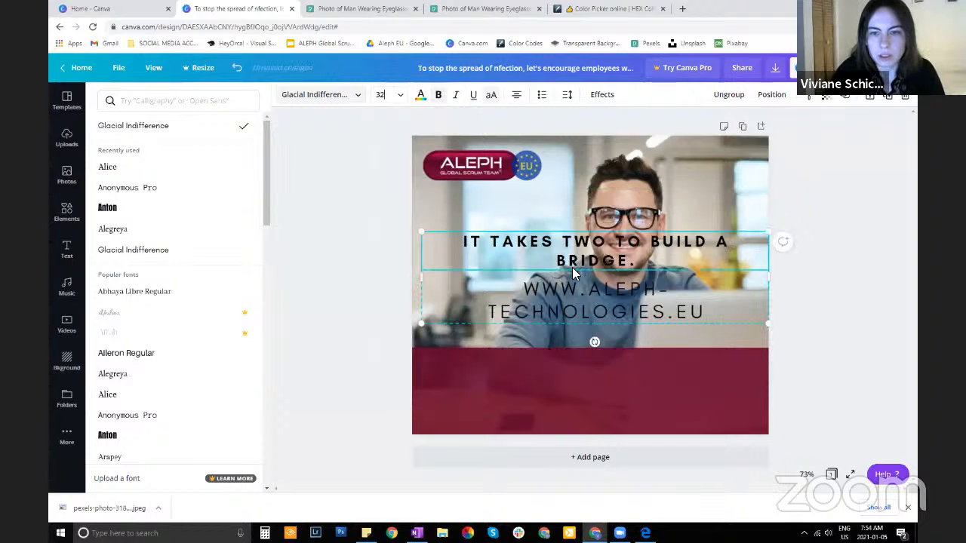
Move the text group down onto the burgundy band and set the web address's font size to 21
{"action": "left_click_drag", "start_coordinate": [587, 325], "coordinate": [577, 419]}
{"action": "left_click", "coordinate": [573, 394]}
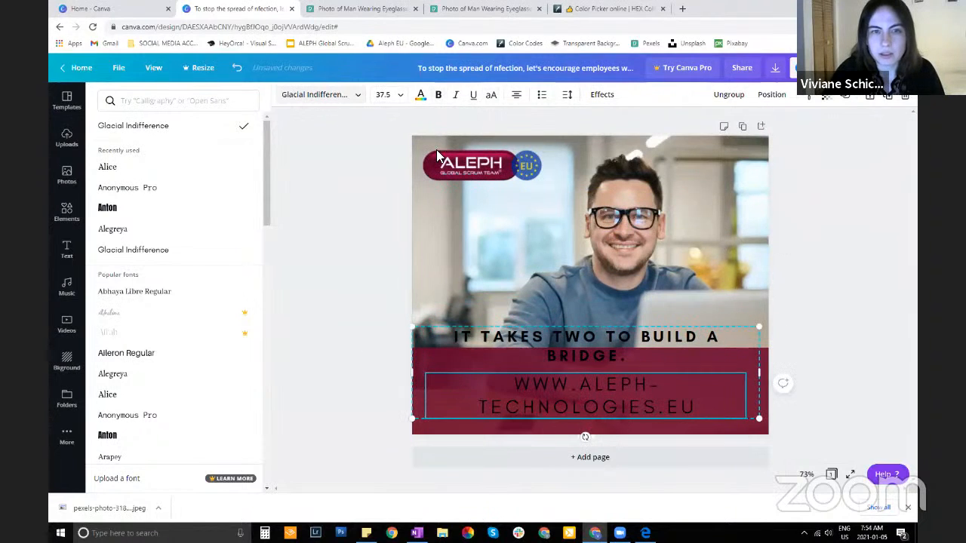
{"action": "left_click", "coordinate": [401, 96]}
{"action": "left_click", "coordinate": [399, 251]}
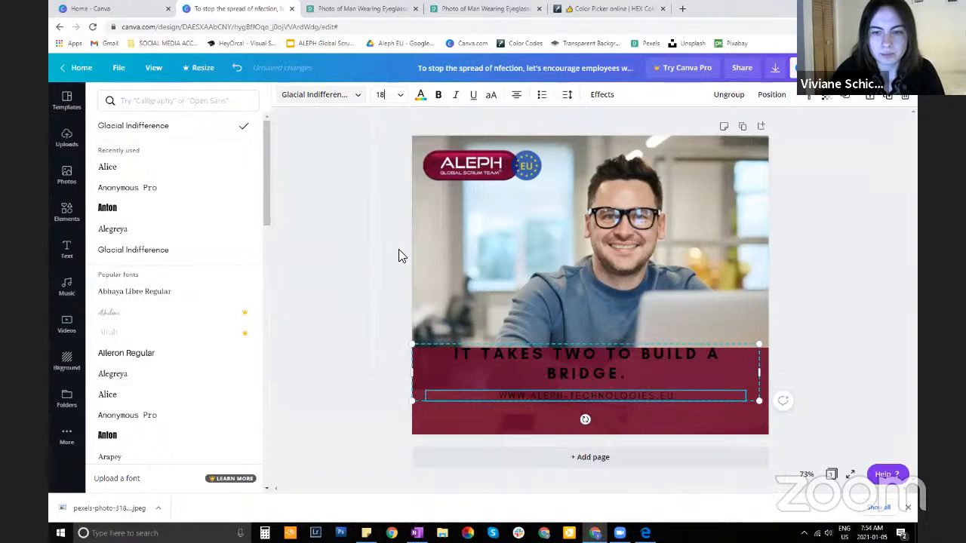
{"action": "left_click", "coordinate": [390, 95]}
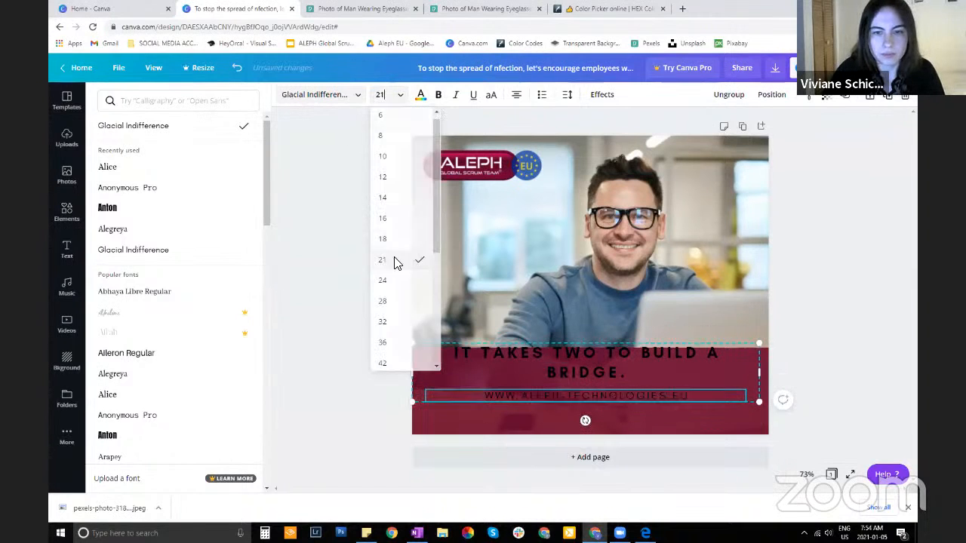
{"action": "left_click", "coordinate": [395, 261]}
Center the text group within the burgundy band and narrow its box from the right to fit the heading's first line
{"action": "mouse_move", "coordinate": [578, 367]}
{"action": "left_mouse_down"}
{"action": "mouse_move", "coordinate": [578, 384]}
{"action": "mouse_move", "coordinate": [583, 374]}
{"action": "left_mouse_up"}
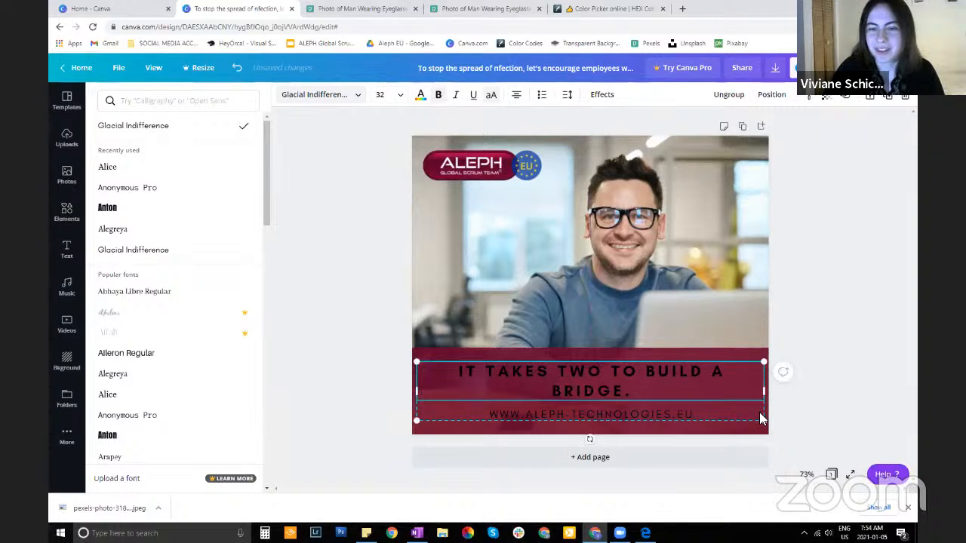
{"action": "left_click_drag", "start_coordinate": [754, 397], "coordinate": [676, 403]}
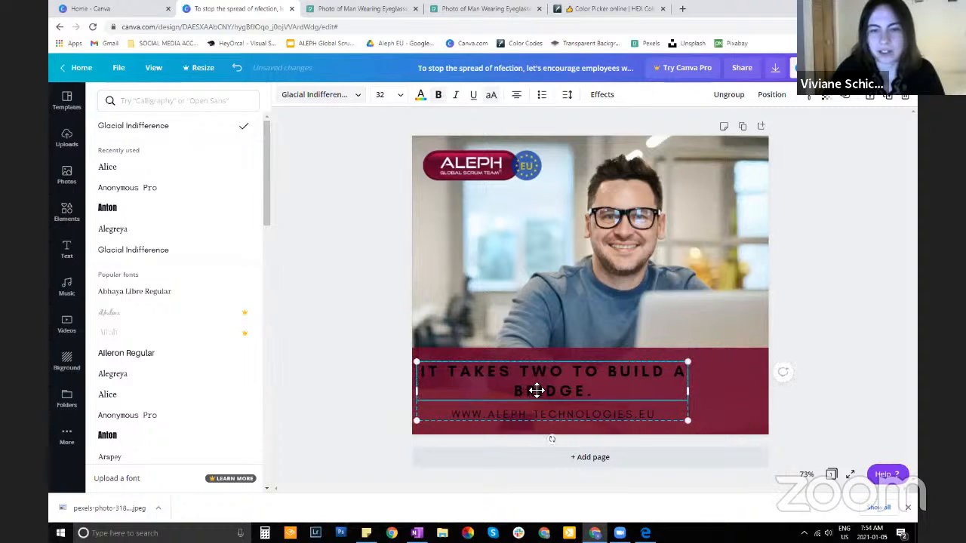
Shift the text group toward the band's center and color both the heading and the web address white
{"action": "left_click_drag", "start_coordinate": [535, 391], "coordinate": [574, 388]}
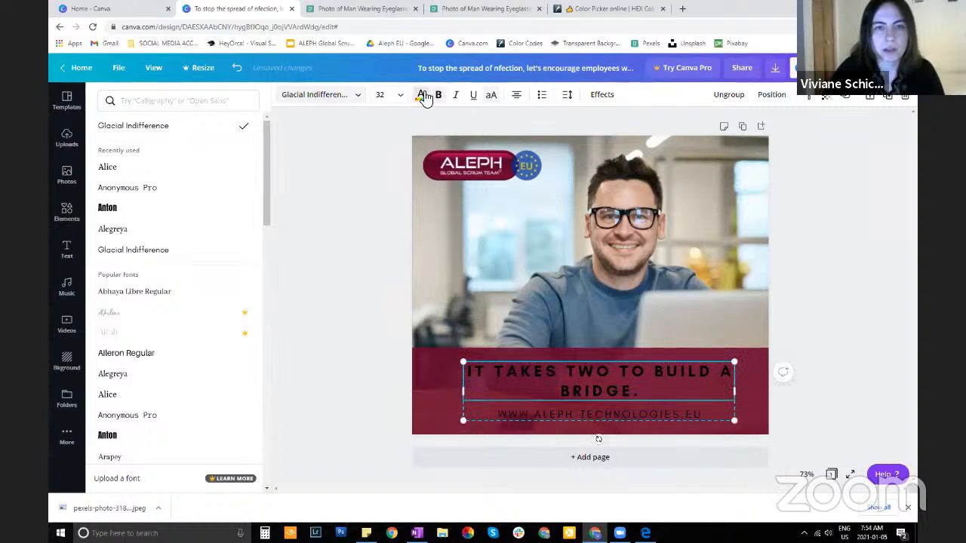
{"action": "left_click", "coordinate": [421, 96]}
{"action": "left_click", "coordinate": [163, 198]}
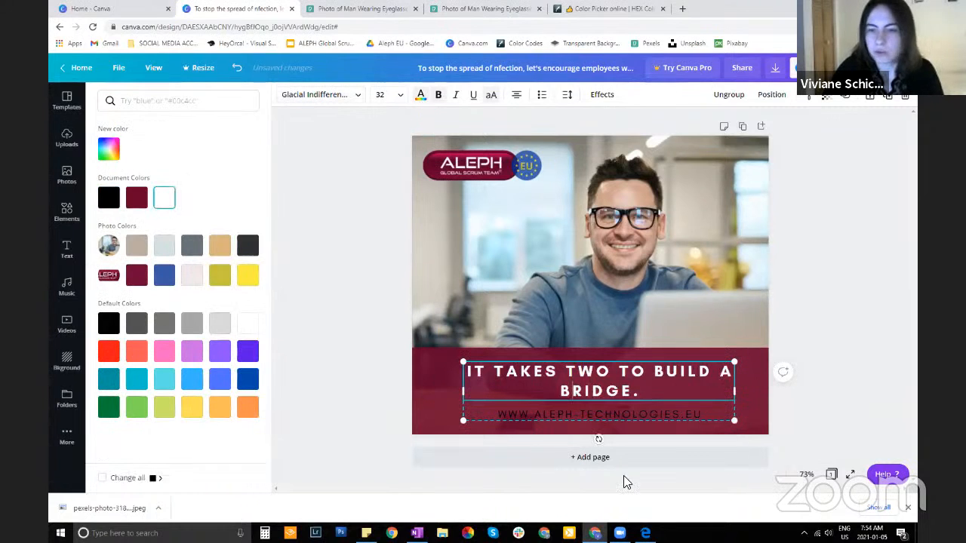
{"action": "left_click", "coordinate": [587, 419]}
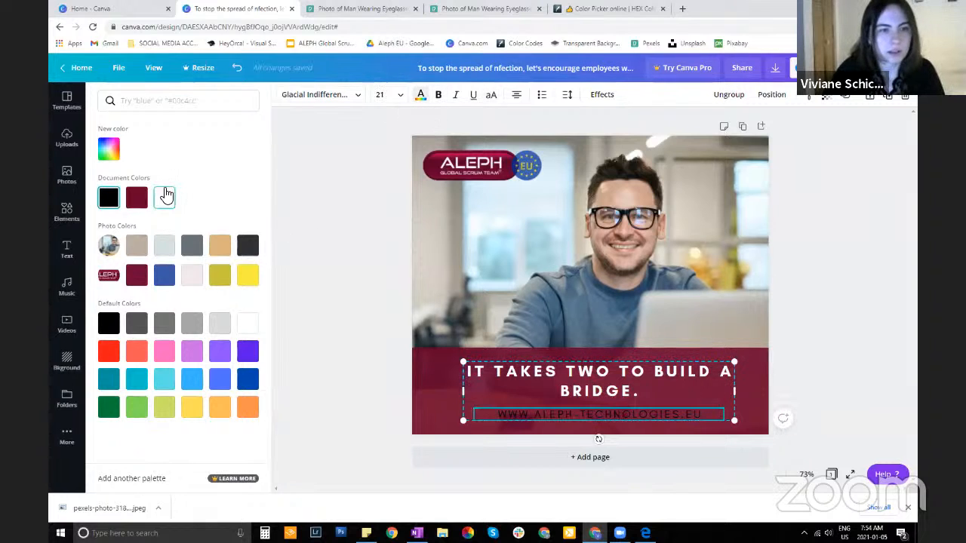
{"action": "left_click", "coordinate": [165, 197]}
Narrow the text box to about 604 wide so the heading breaks after "TWO TO", and center the group horizontally on the burgundy band
{"action": "left_click_drag", "start_coordinate": [641, 391], "coordinate": [604, 394]}
{"action": "left_click", "coordinate": [633, 256]}
{"action": "left_click", "coordinate": [615, 394]}
{"action": "left_click", "coordinate": [643, 305]}
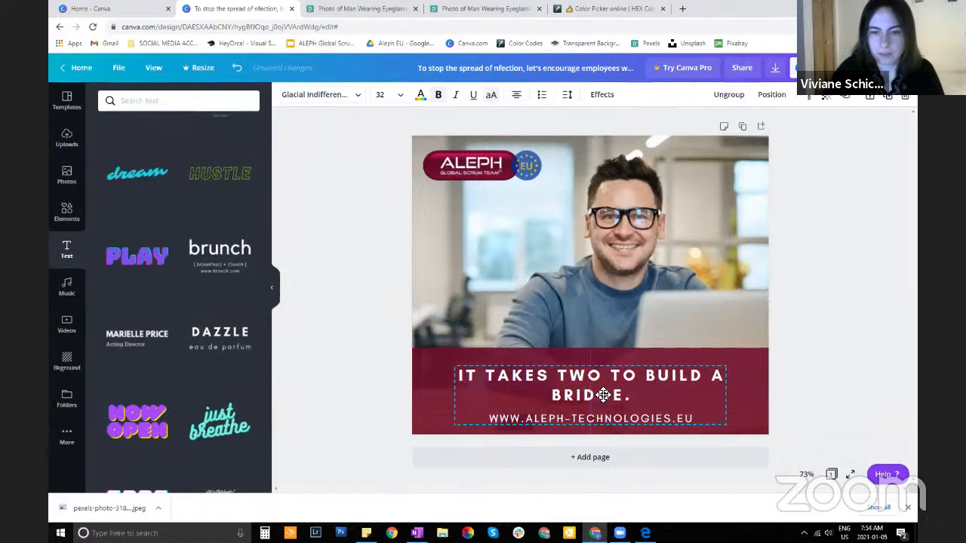
{"action": "left_click_drag", "start_coordinate": [736, 395], "coordinate": [688, 395]}
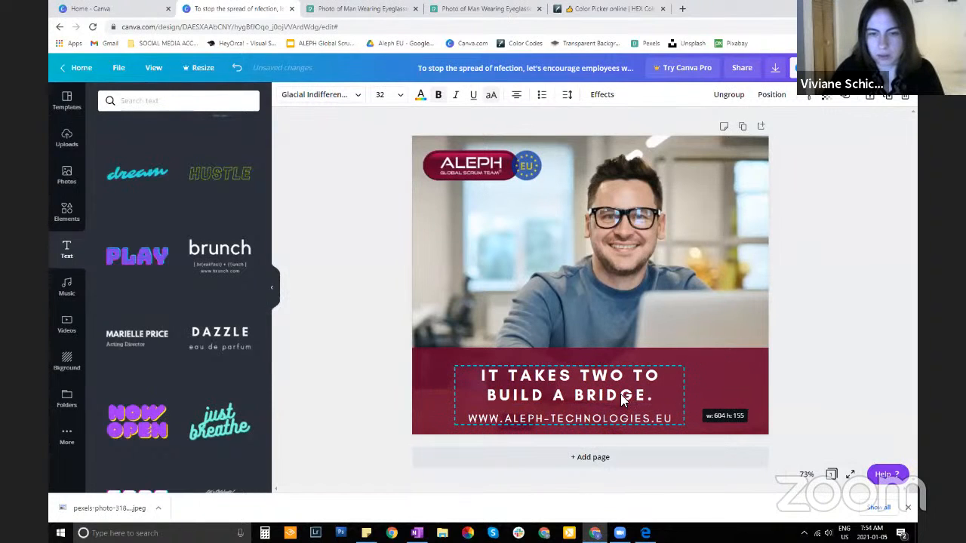
{"action": "mouse_move", "coordinate": [602, 396]}
{"action": "left_mouse_down"}
{"action": "mouse_move", "coordinate": [622, 391]}
{"action": "mouse_move", "coordinate": [582, 381]}
{"action": "mouse_move", "coordinate": [590, 195]}
{"action": "mouse_move", "coordinate": [588, 389]}
{"action": "mouse_move", "coordinate": [575, 361]}
{"action": "mouse_move", "coordinate": [574, 277]}
{"action": "mouse_move", "coordinate": [509, 282]}
{"action": "mouse_move", "coordinate": [701, 284]}
{"action": "mouse_move", "coordinate": [508, 280]}
{"action": "mouse_move", "coordinate": [598, 278]}
{"action": "mouse_move", "coordinate": [612, 192]}
{"action": "mouse_move", "coordinate": [601, 156]}
{"action": "mouse_move", "coordinate": [587, 147]}
{"action": "mouse_move", "coordinate": [600, 157]}
{"action": "mouse_move", "coordinate": [606, 266]}
{"action": "mouse_move", "coordinate": [594, 398]}
{"action": "mouse_move", "coordinate": [587, 391]}
{"action": "left_mouse_up"}
{"action": "left_click", "coordinate": [645, 281]}
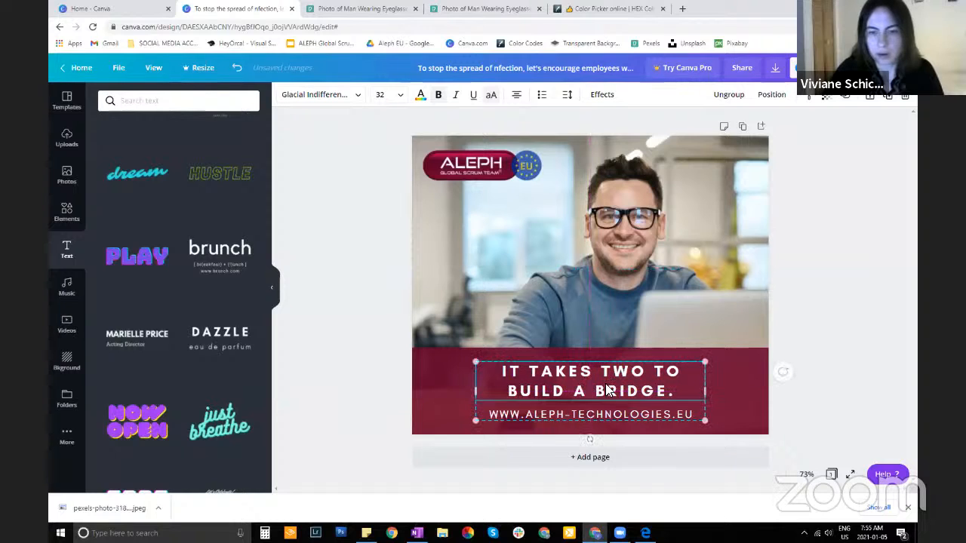
Check the text group's centering on the page and the burgundy band with the alignment guides
{"action": "double_click", "coordinate": [588, 391]}
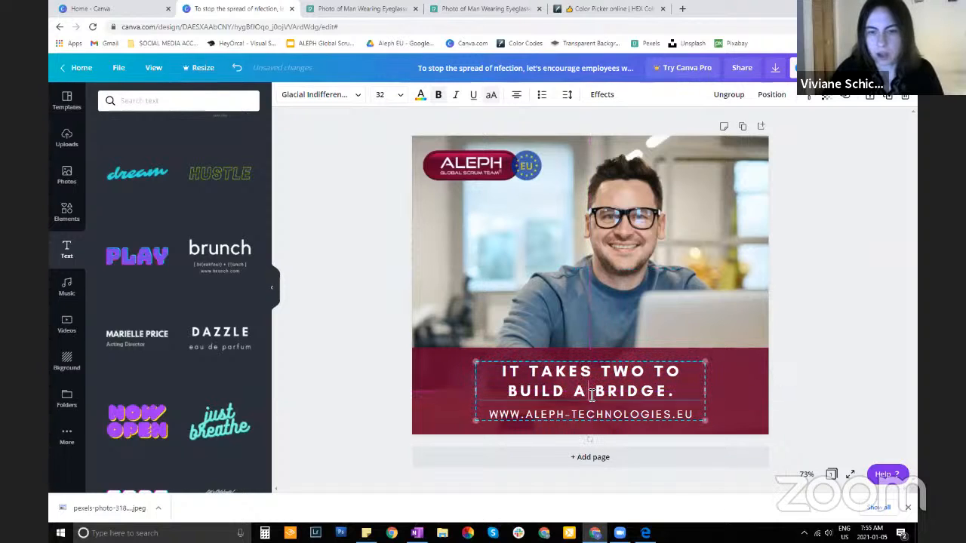
{"action": "left_click", "coordinate": [703, 284]}
{"action": "left_click_drag", "start_coordinate": [581, 399], "coordinate": [578, 392]}
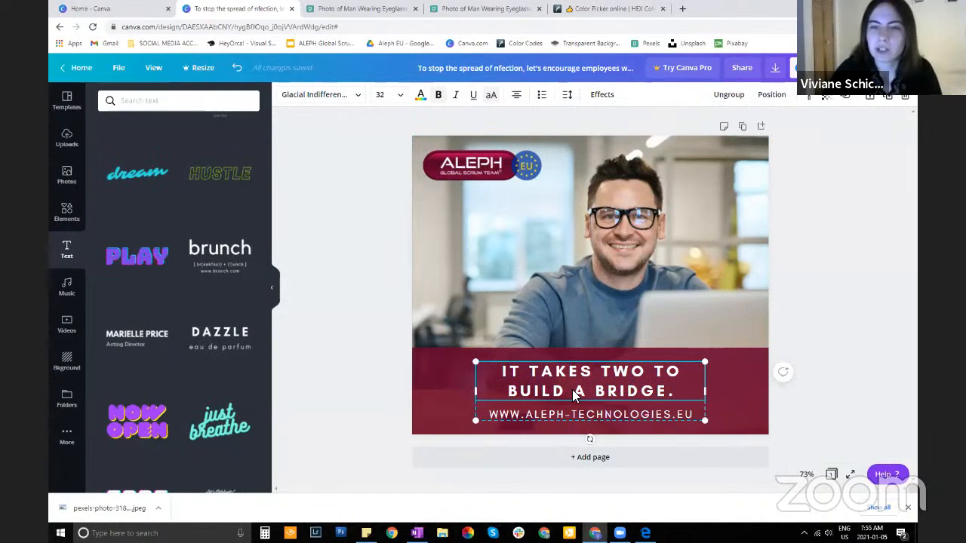
{"action": "mouse_move", "coordinate": [566, 386]}
{"action": "left_mouse_down"}
{"action": "mouse_move", "coordinate": [567, 400]}
{"action": "mouse_move", "coordinate": [574, 393]}
{"action": "left_mouse_up"}
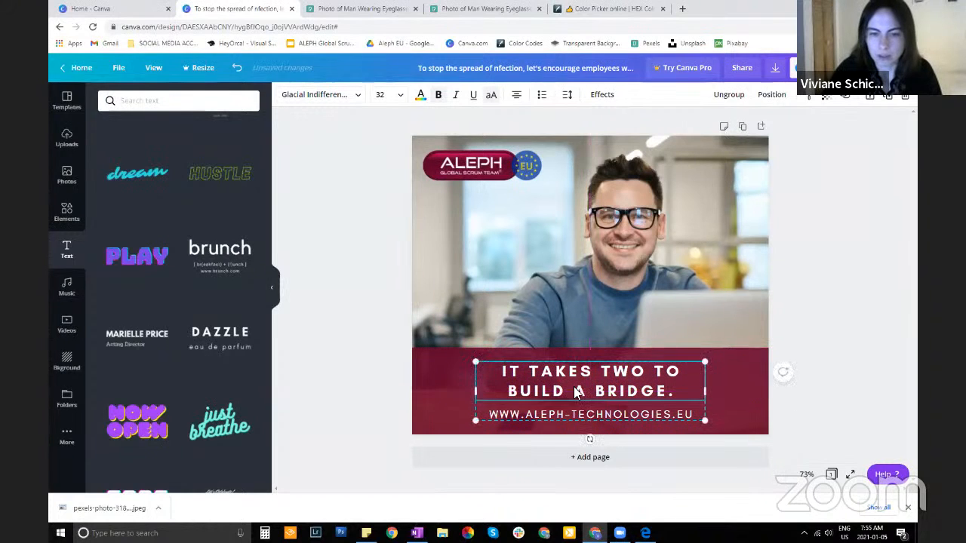
{"action": "left_click", "coordinate": [658, 297]}
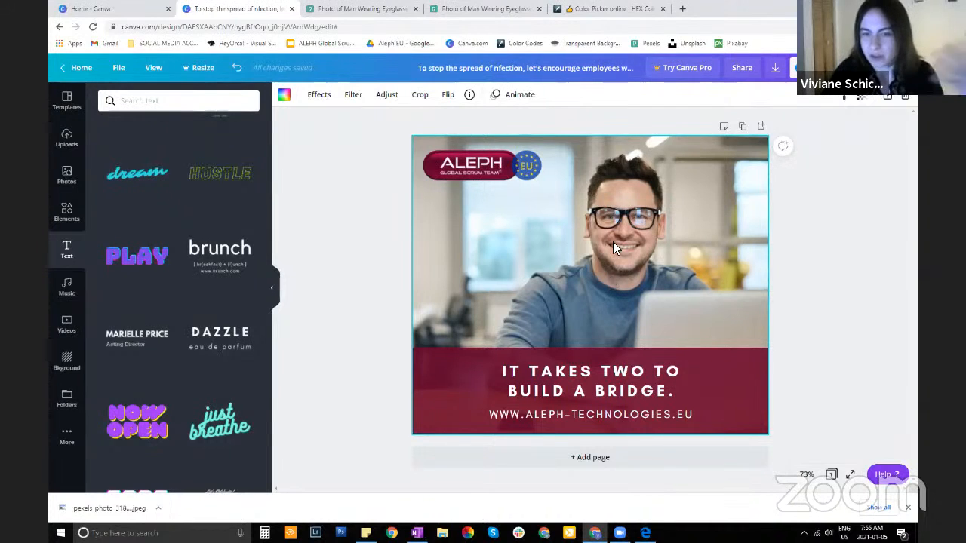
{"action": "mouse_move", "coordinate": [733, 377]}
{"action": "left_mouse_down"}
{"action": "mouse_move", "coordinate": [733, 304]}
{"action": "mouse_move", "coordinate": [733, 380]}
{"action": "left_mouse_up"}
{"action": "left_click", "coordinate": [578, 388]}
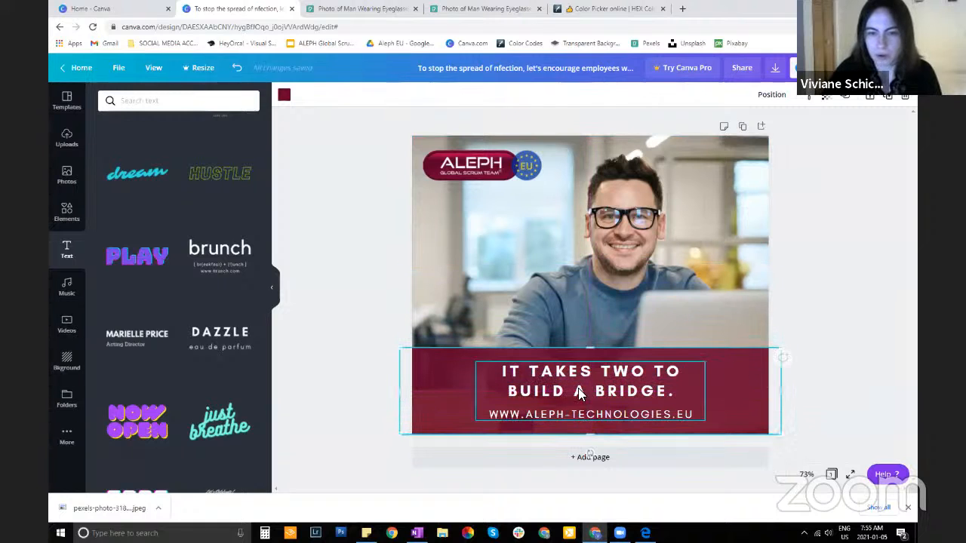
{"action": "mouse_move", "coordinate": [578, 388]}
{"action": "left_mouse_down"}
{"action": "mouse_move", "coordinate": [592, 243]}
{"action": "mouse_move", "coordinate": [586, 396]}
{"action": "mouse_move", "coordinate": [579, 391]}
{"action": "left_mouse_up"}
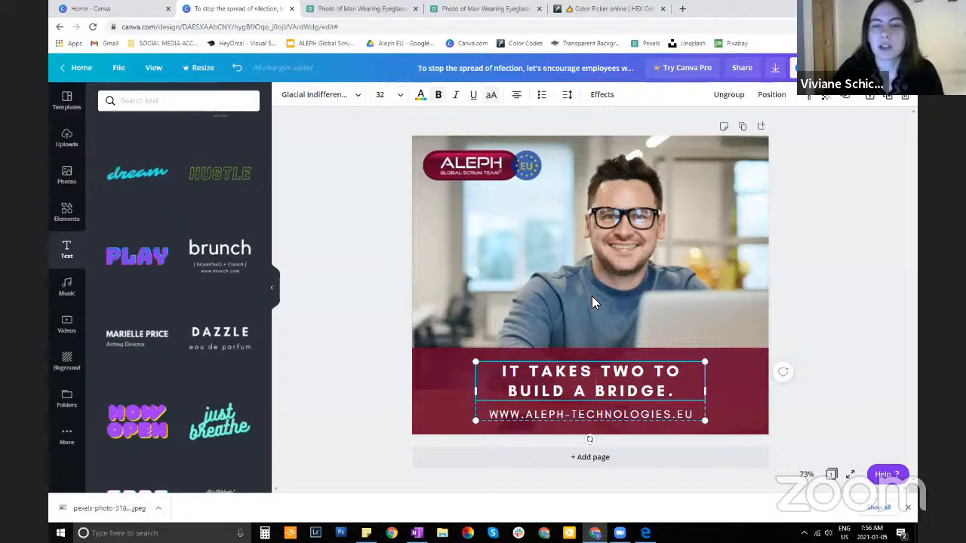
{"action": "left_click", "coordinate": [624, 262]}
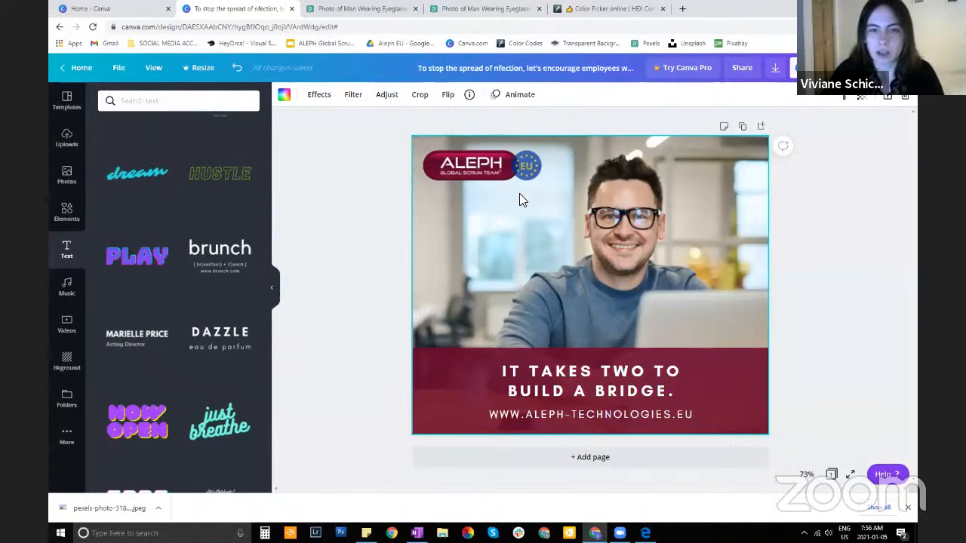
Move the ALEPH logo down onto the burgundy band's upper edge and shift the text group slightly down
{"action": "left_click_drag", "start_coordinate": [462, 163], "coordinate": [592, 342]}
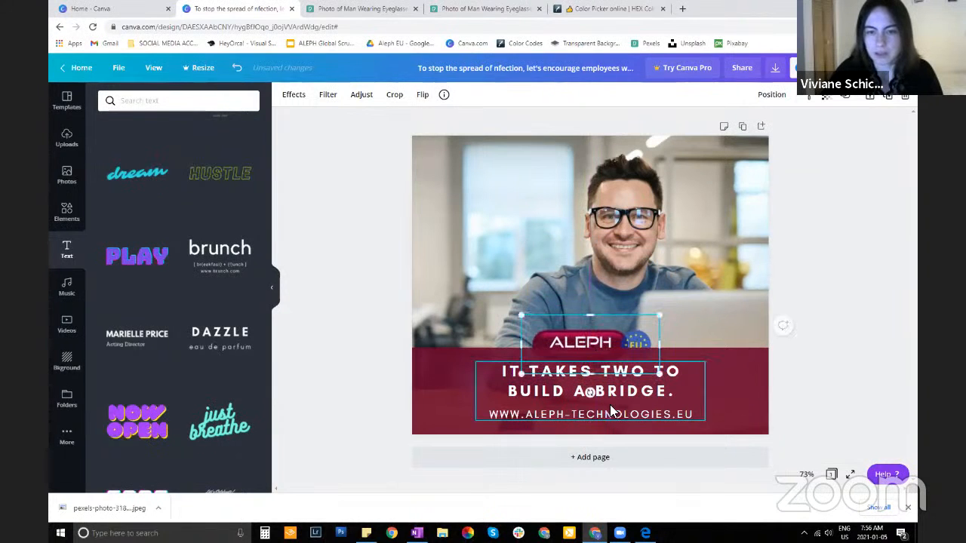
{"action": "left_click_drag", "start_coordinate": [610, 406], "coordinate": [611, 411]}
{"action": "left_click_drag", "start_coordinate": [603, 347], "coordinate": [607, 342]}
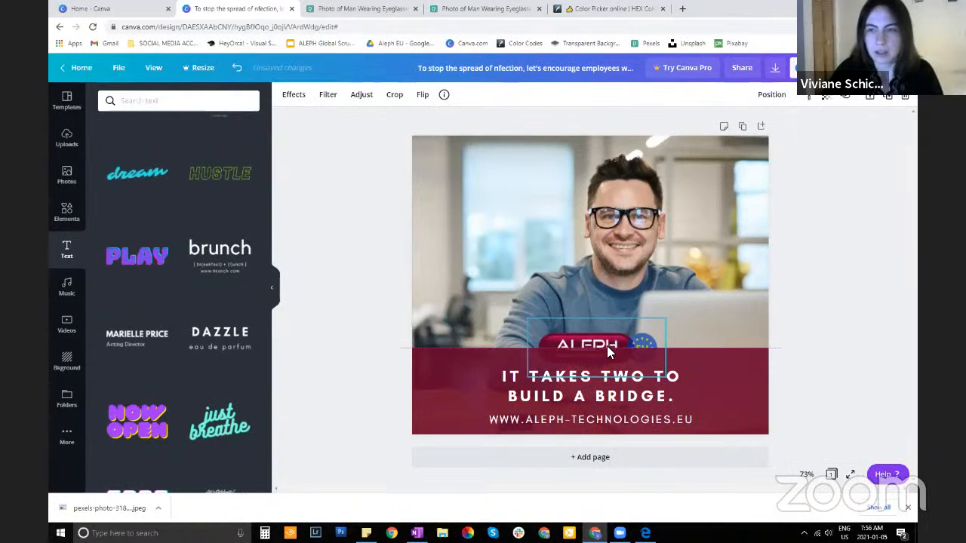
Bring the ALEPH logo forward in front of the burgundy band
{"action": "left_click", "coordinate": [774, 95]}
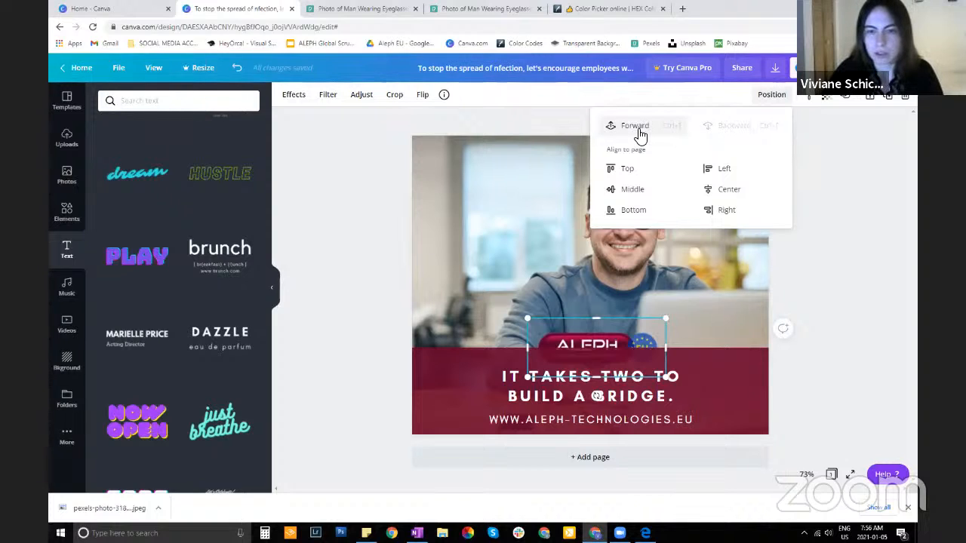
{"action": "left_click", "coordinate": [640, 134]}
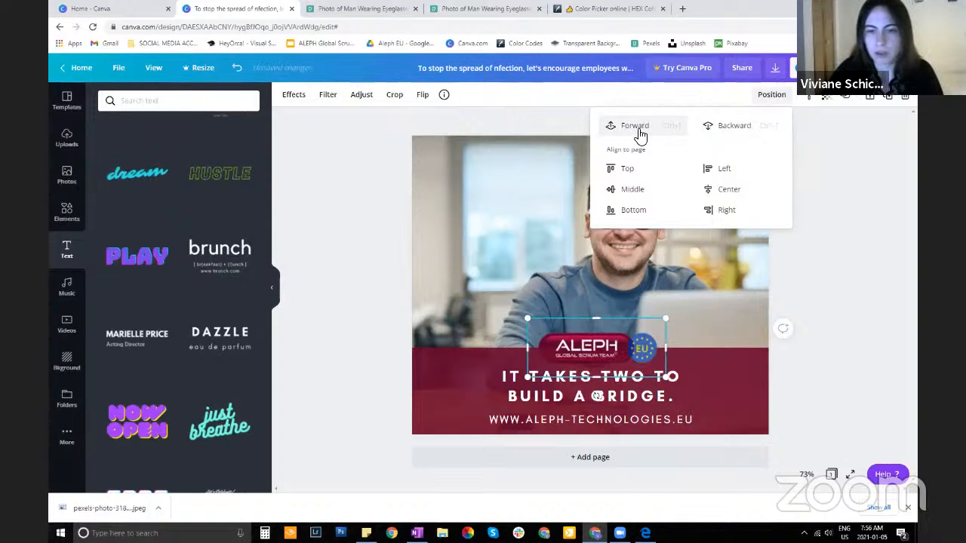
{"action": "left_click", "coordinate": [745, 130]}
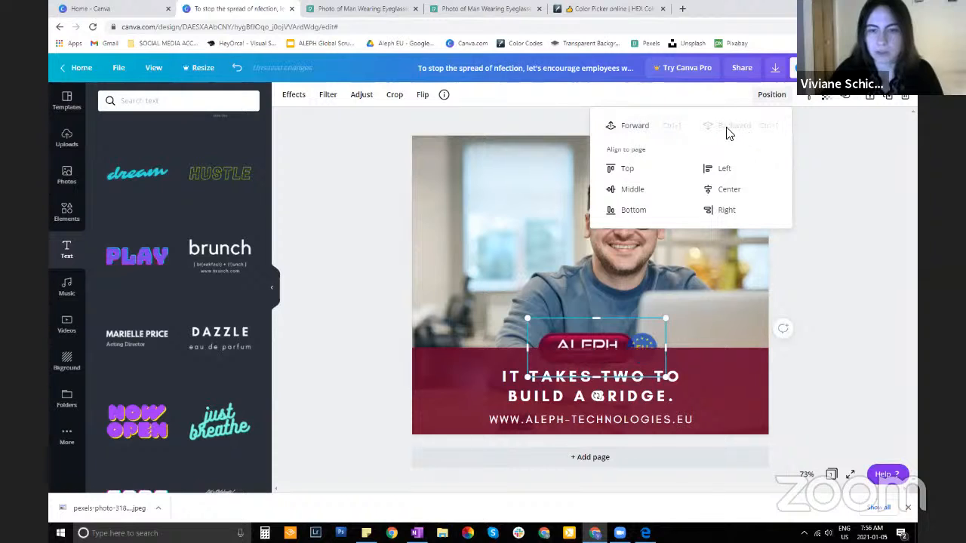
{"action": "left_click", "coordinate": [652, 129]}
{"action": "left_click", "coordinate": [858, 251]}
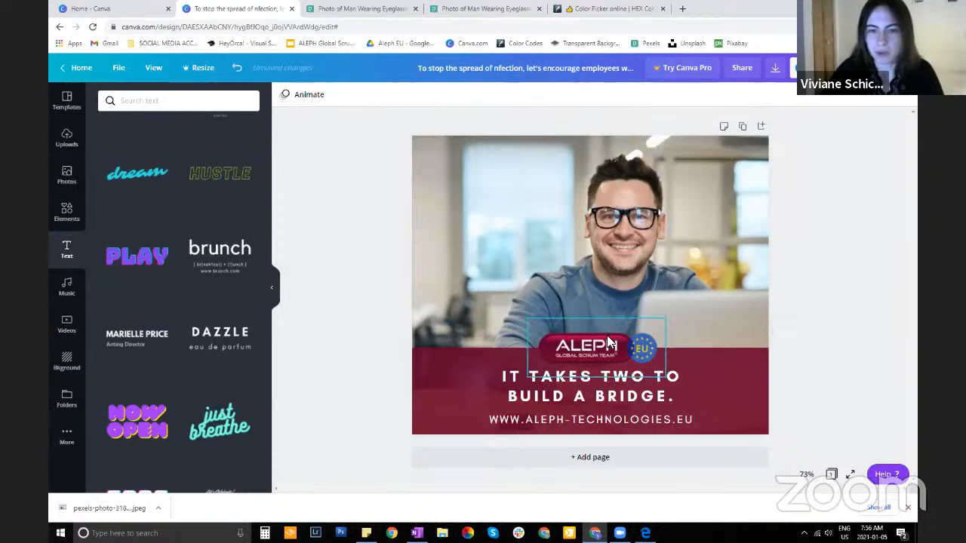
Center the logo horizontally above the heading and lower the text group slightly
{"action": "left_click", "coordinate": [589, 359]}
{"action": "mouse_move", "coordinate": [590, 358]}
{"action": "left_mouse_down"}
{"action": "mouse_move", "coordinate": [589, 349]}
{"action": "mouse_move", "coordinate": [549, 354]}
{"action": "mouse_move", "coordinate": [587, 345]}
{"action": "left_mouse_up"}
{"action": "left_click", "coordinate": [620, 398]}
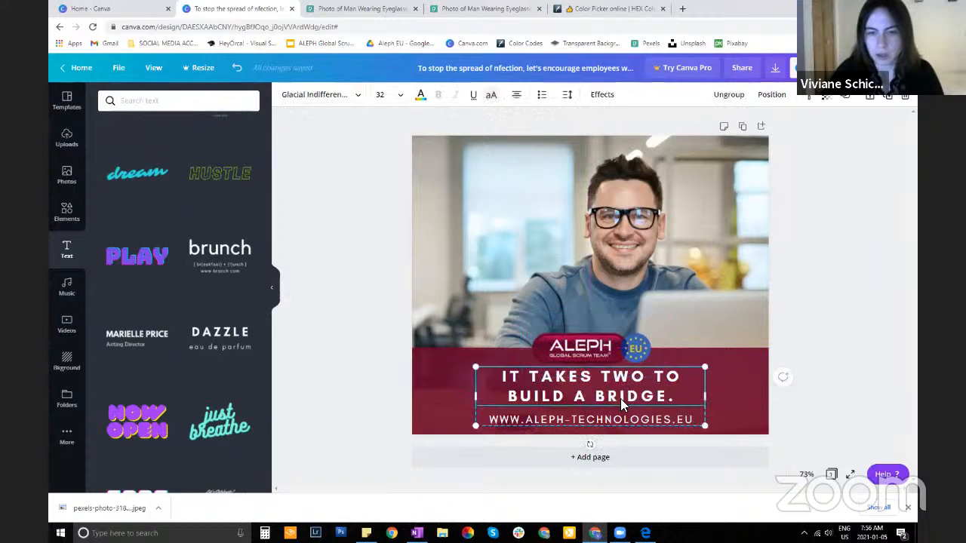
{"action": "left_click", "coordinate": [646, 361]}
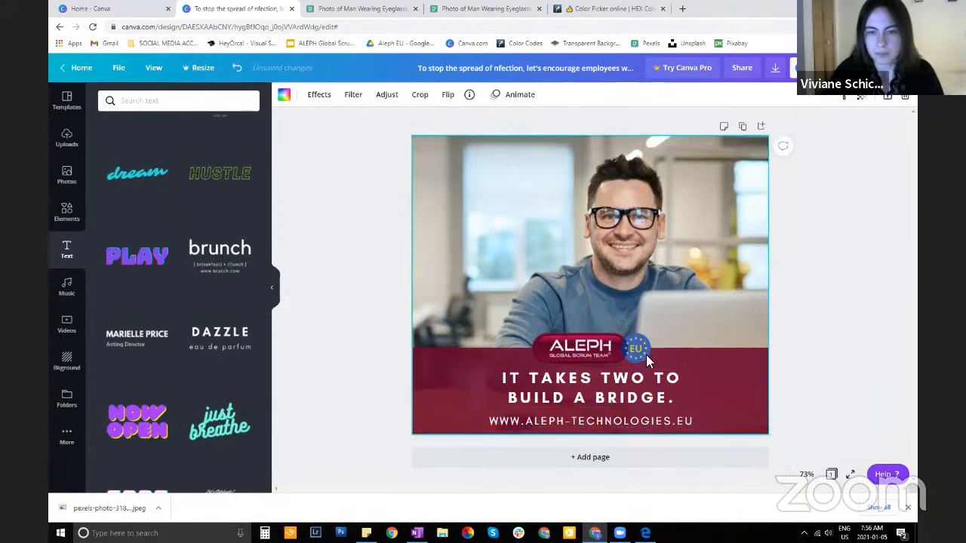
Nudge the logo in small increments until it sits midway across the burgundy band's upper edge
{"action": "mouse_move", "coordinate": [595, 355]}
{"action": "left_mouse_down"}
{"action": "mouse_move", "coordinate": [595, 323]}
{"action": "mouse_move", "coordinate": [596, 353]}
{"action": "left_mouse_up"}
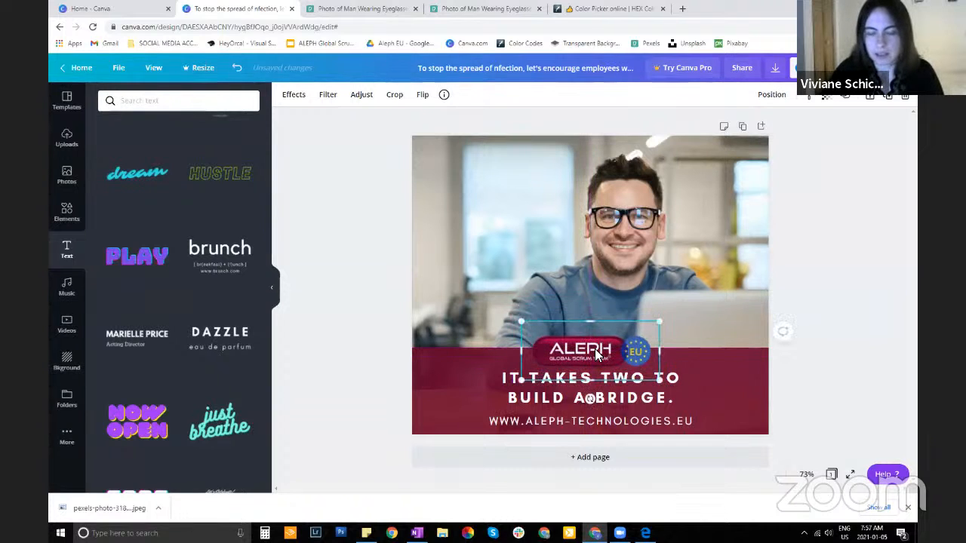
{"action": "key", "text": "Up"}
{"action": "key", "text": "Up"}
{"action": "key", "text": "Up"}
{"action": "key", "text": "Up"}
{"action": "key", "text": "Up"}
{"action": "key", "text": "Up"}
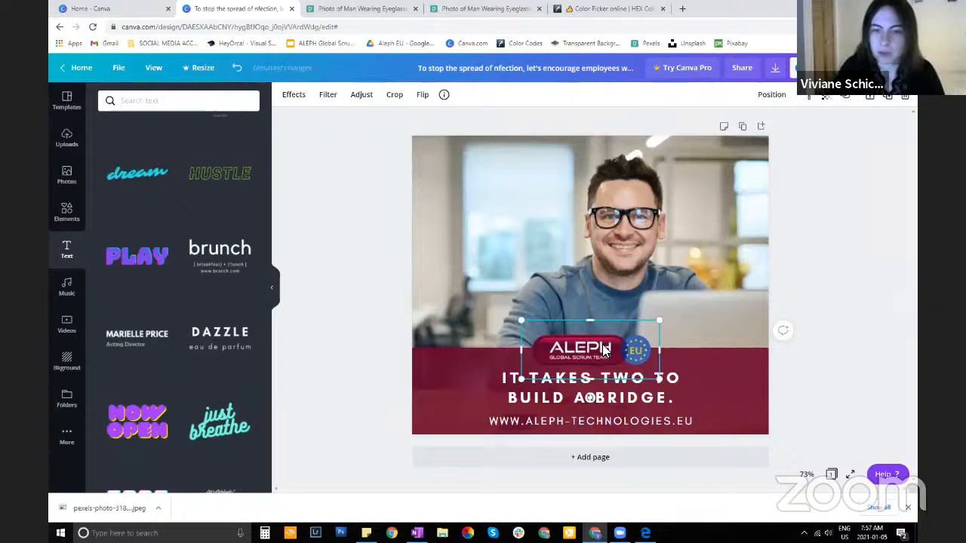
{"action": "key", "text": "Down"}
{"action": "key", "text": "Down"}
{"action": "key", "text": "Down"}
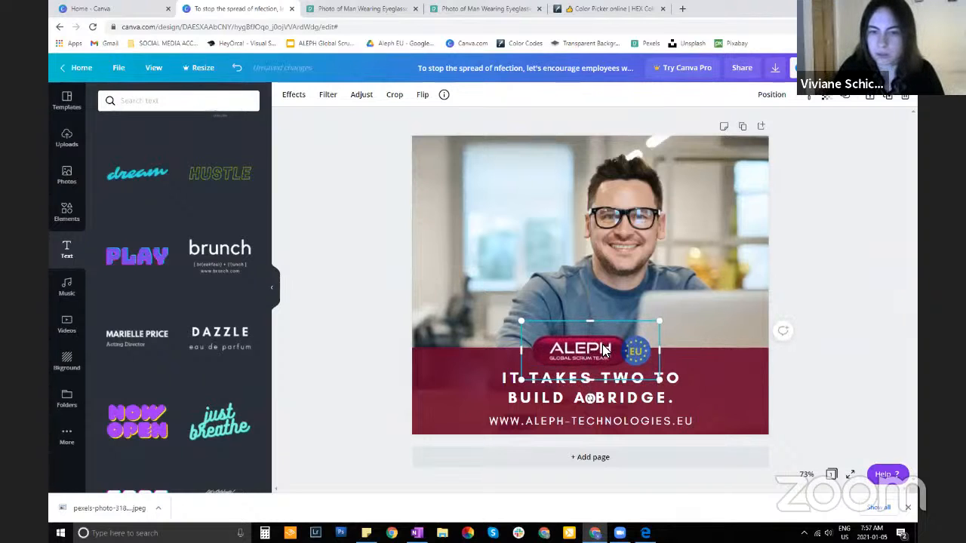
{"action": "key", "text": "Right"}
{"action": "key", "text": "Right"}
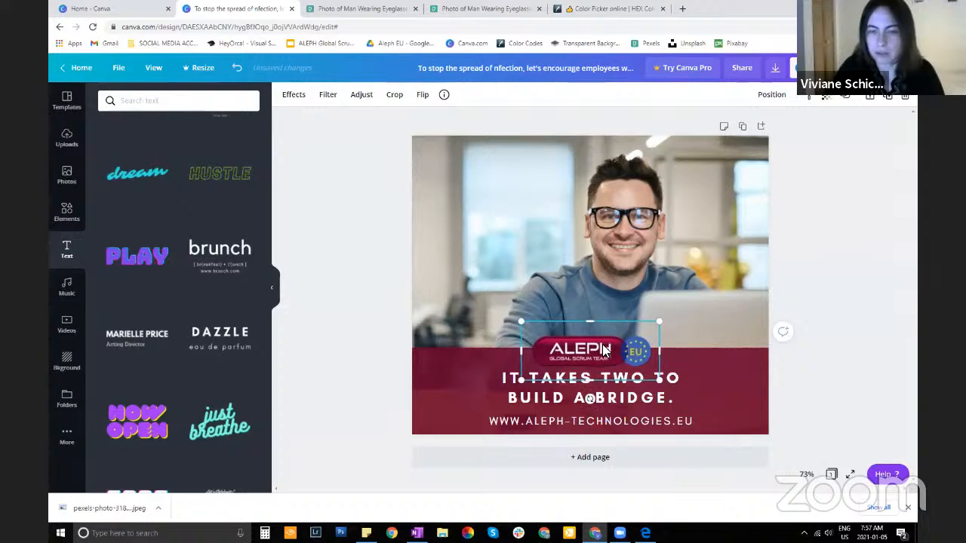
{"action": "key", "text": "Up"}
{"action": "key", "text": "Up"}
{"action": "key", "text": "Up"}
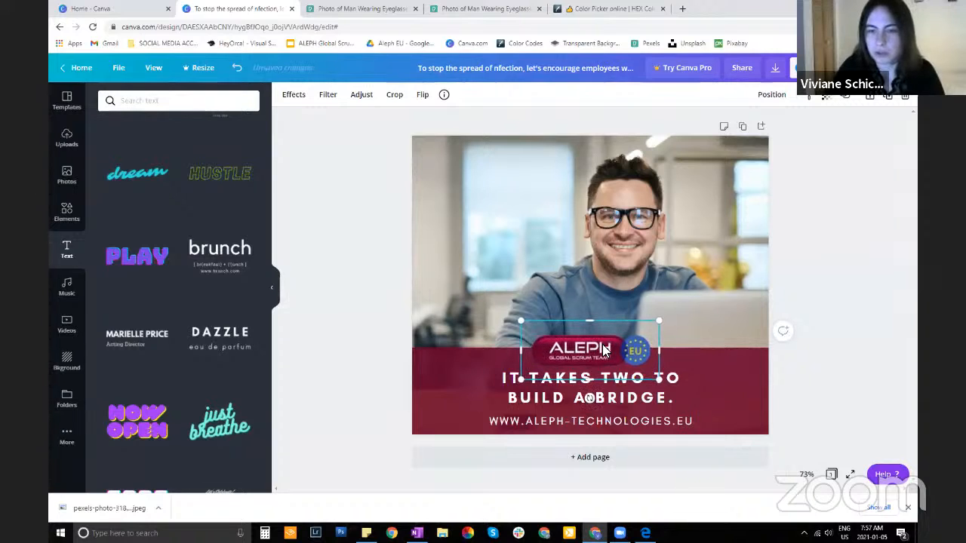
{"action": "key", "text": "Up"}
{"action": "key", "text": "Up"}
{"action": "key", "text": "Up"}
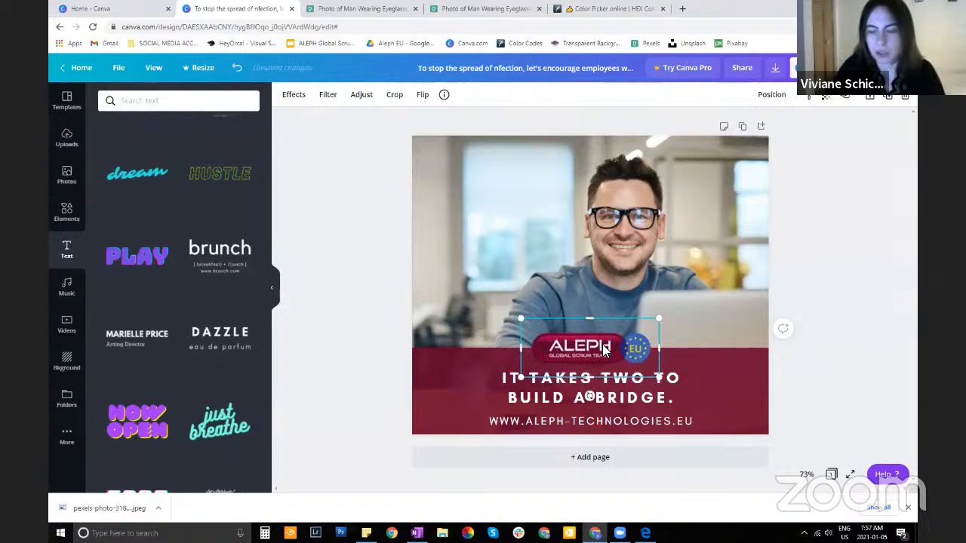
Align the logo and the text group with the page's vertical center guide
{"action": "mouse_move", "coordinate": [592, 348]}
{"action": "left_mouse_down"}
{"action": "mouse_move", "coordinate": [593, 328]}
{"action": "mouse_move", "coordinate": [594, 350]}
{"action": "left_mouse_up"}
{"action": "left_click", "coordinate": [628, 270]}
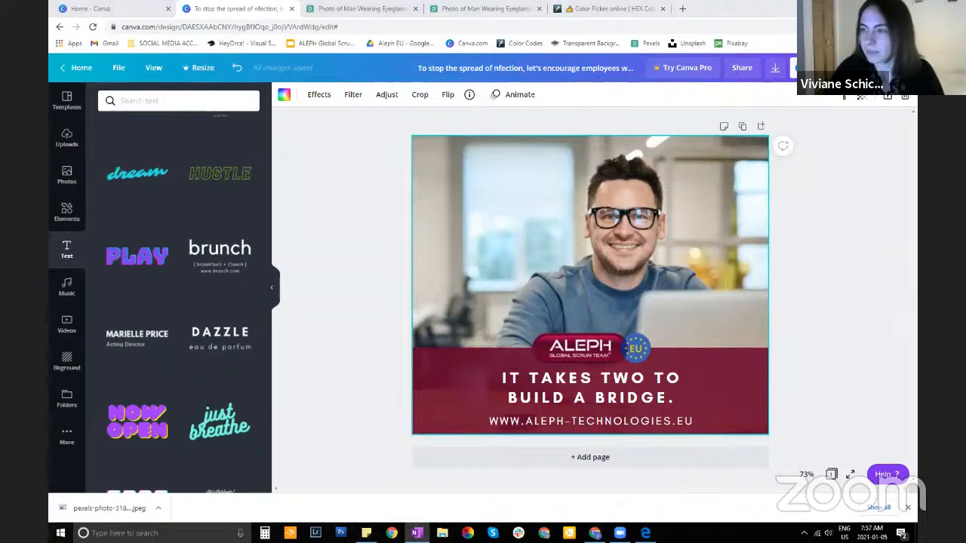
{"action": "left_click_drag", "start_coordinate": [590, 351], "coordinate": [593, 350]}
{"action": "left_click", "coordinate": [630, 292]}
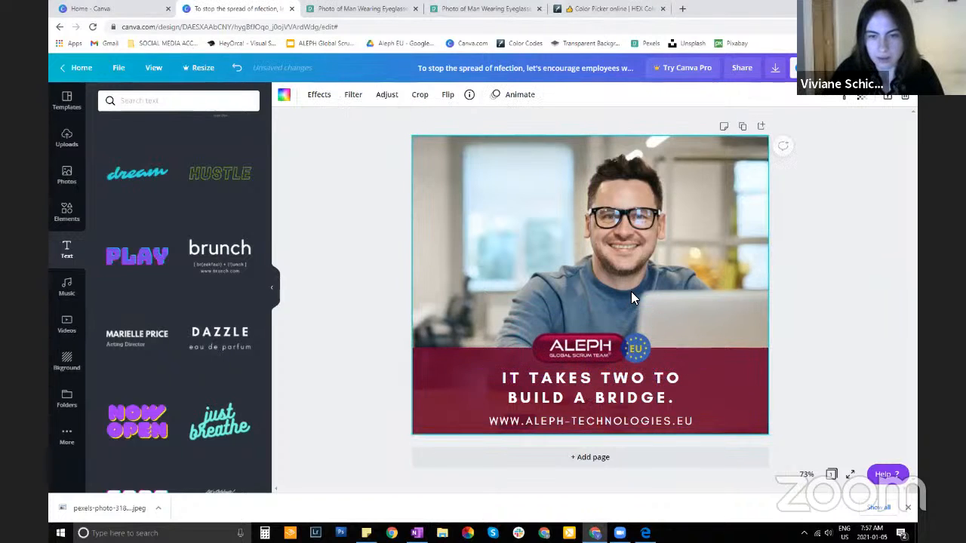
{"action": "left_click_drag", "start_coordinate": [587, 406], "coordinate": [592, 409]}
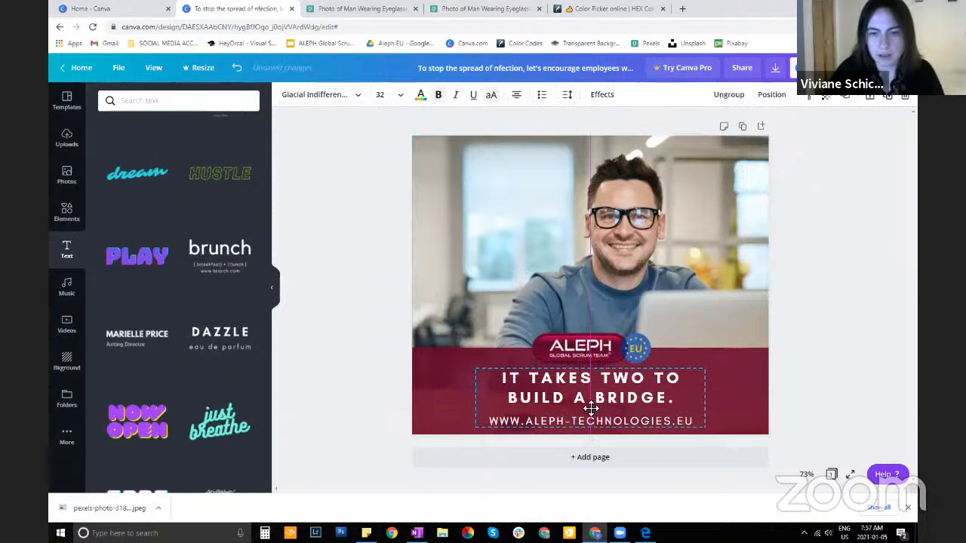
{"action": "left_click", "coordinate": [679, 239]}
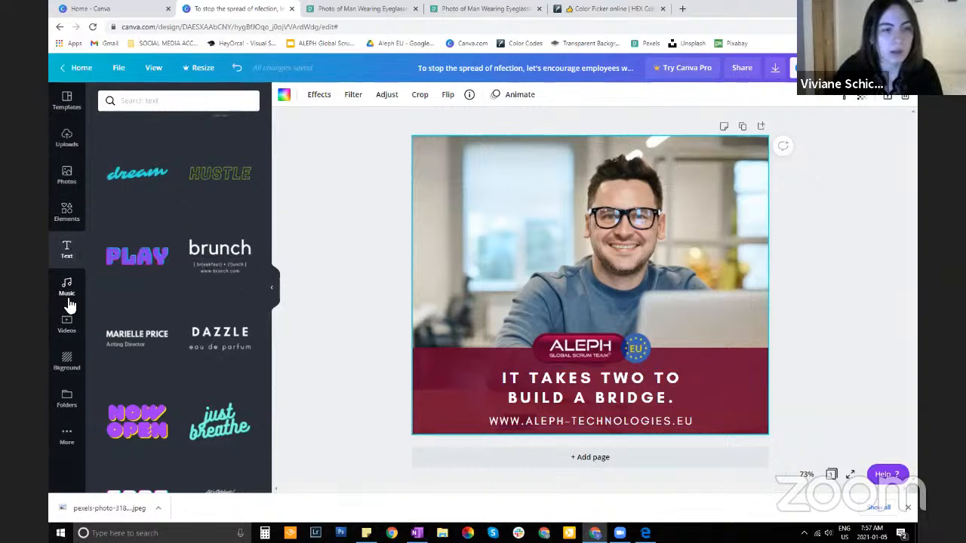
Browse the background library and apply the recently used white background with the small scattered pattern to the page
{"action": "left_click", "coordinate": [66, 365]}
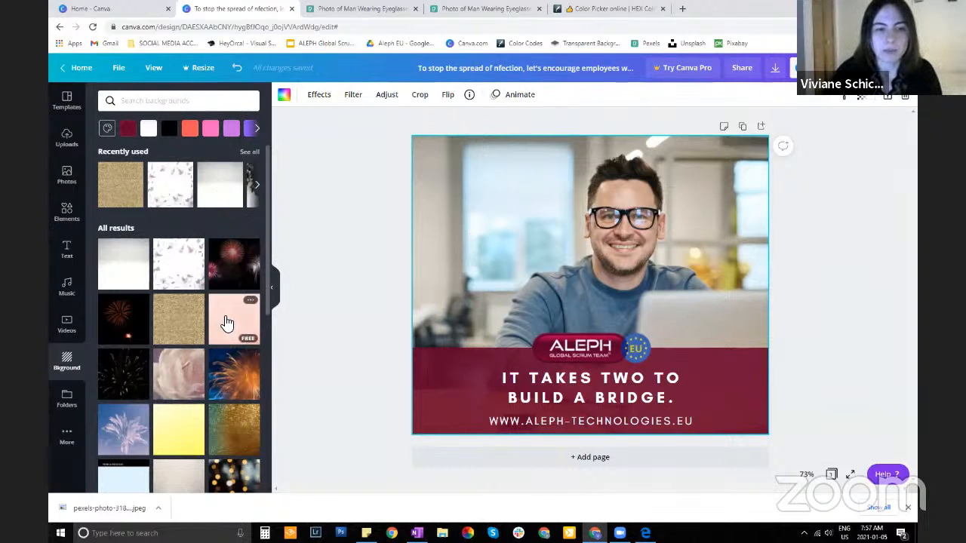
{"action": "scroll", "coordinate": [173, 270], "scroll_direction": "down", "scroll_amount": 1}
{"action": "scroll", "coordinate": [151, 358], "scroll_direction": "down", "scroll_amount": 6}
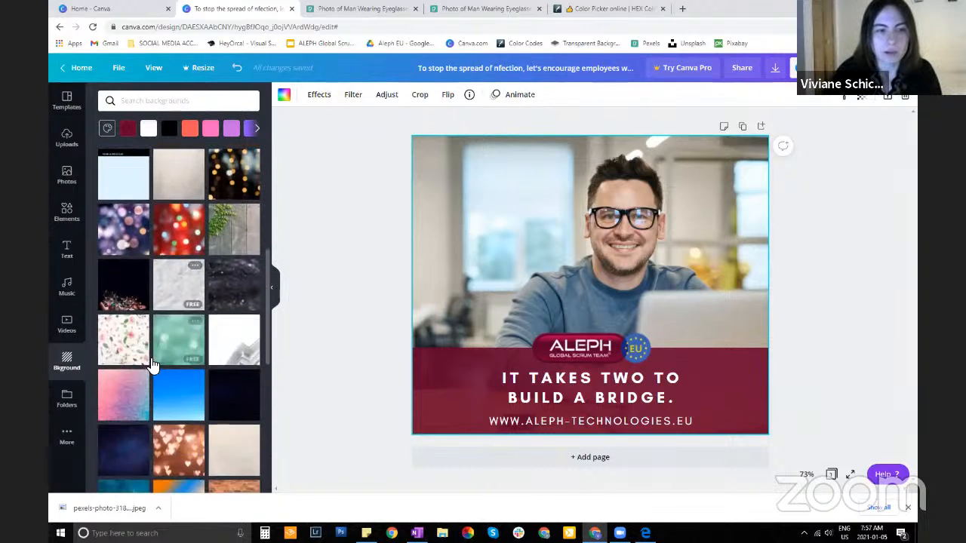
{"action": "scroll", "coordinate": [152, 362], "scroll_direction": "up", "scroll_amount": 6}
{"action": "scroll", "coordinate": [207, 347], "scroll_direction": "up", "scroll_amount": 2}
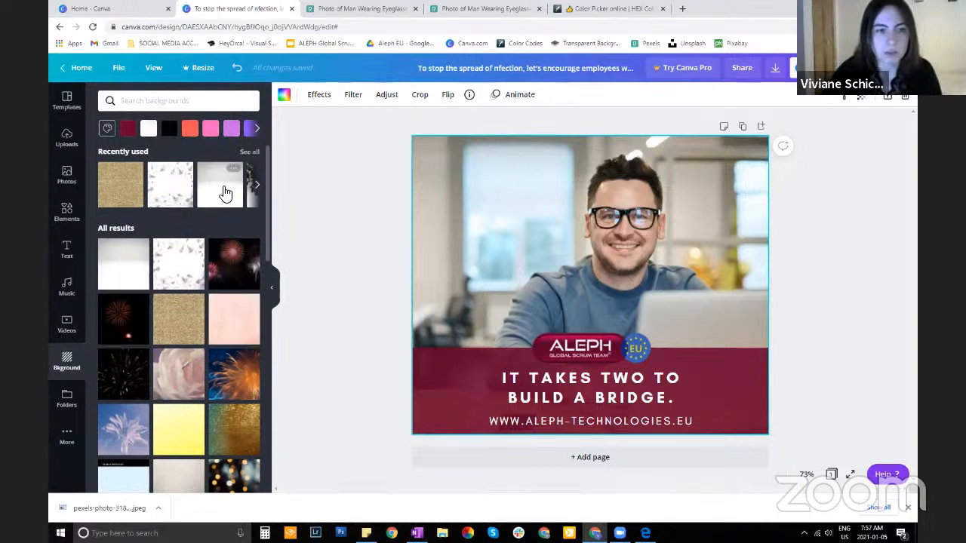
{"action": "left_click", "coordinate": [169, 189]}
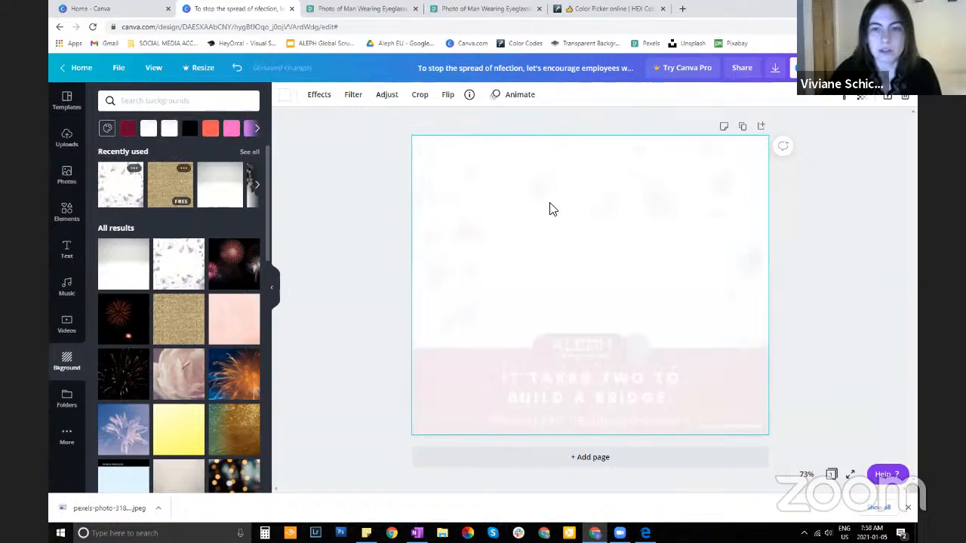
Remove the scattered-pattern background and try the pink marbled background followed by the green bokeh one
{"action": "key", "text": "Delete"}
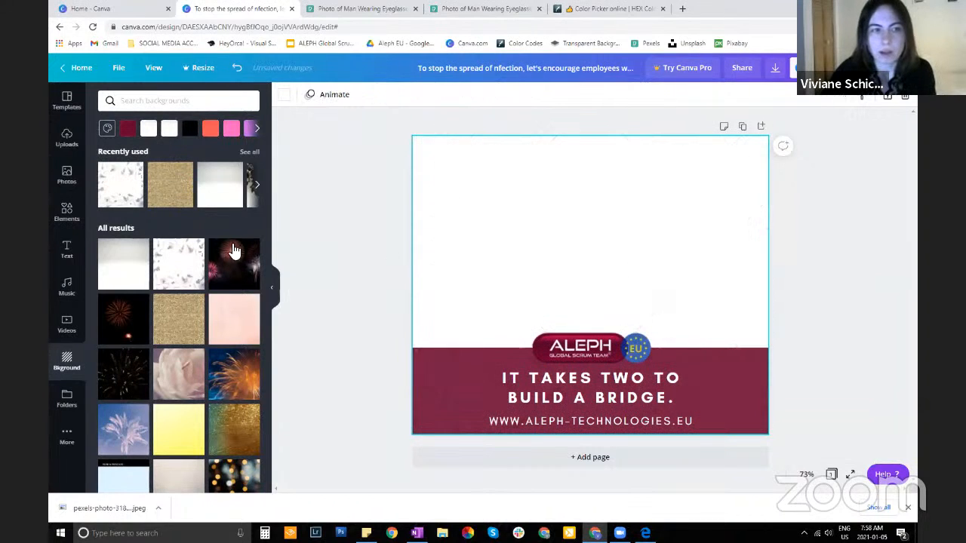
{"action": "left_click", "coordinate": [229, 320]}
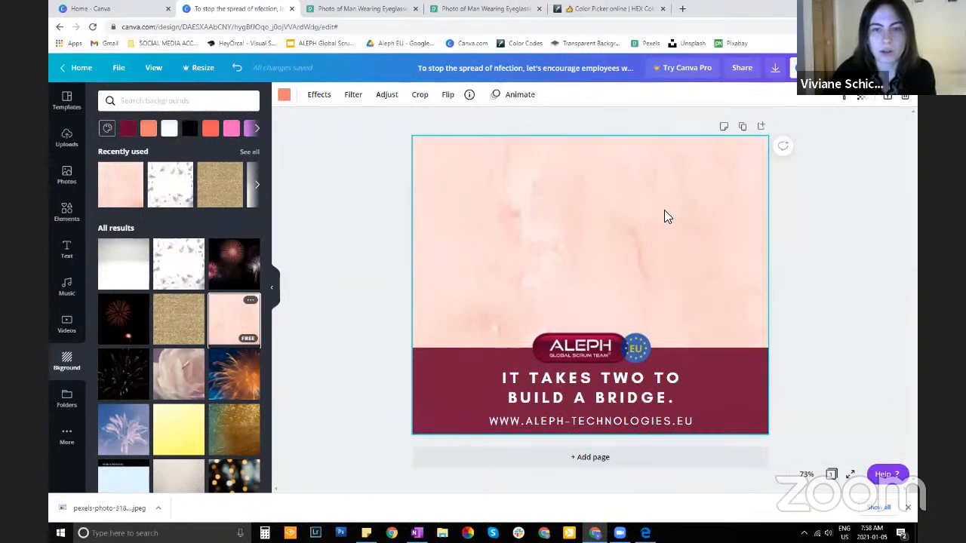
{"action": "scroll", "coordinate": [172, 352], "scroll_direction": "down", "scroll_amount": 5}
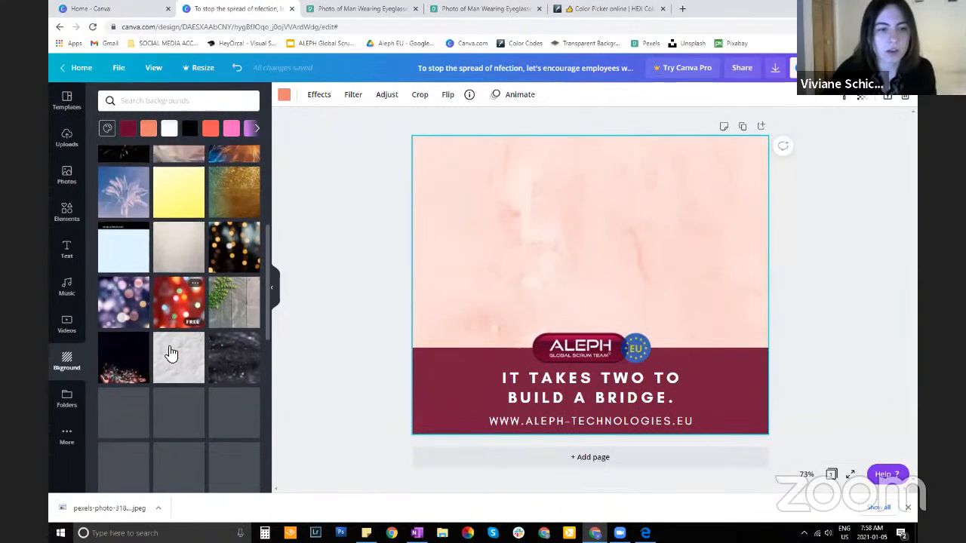
{"action": "scroll", "coordinate": [169, 349], "scroll_direction": "down", "scroll_amount": 2}
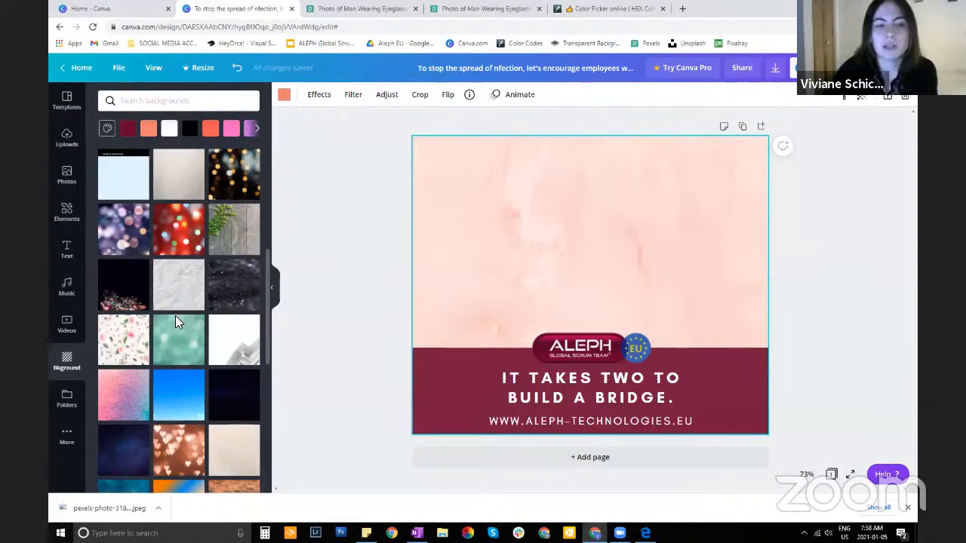
{"action": "scroll", "coordinate": [175, 323], "scroll_direction": "down", "scroll_amount": 2}
{"action": "left_click", "coordinate": [188, 236]}
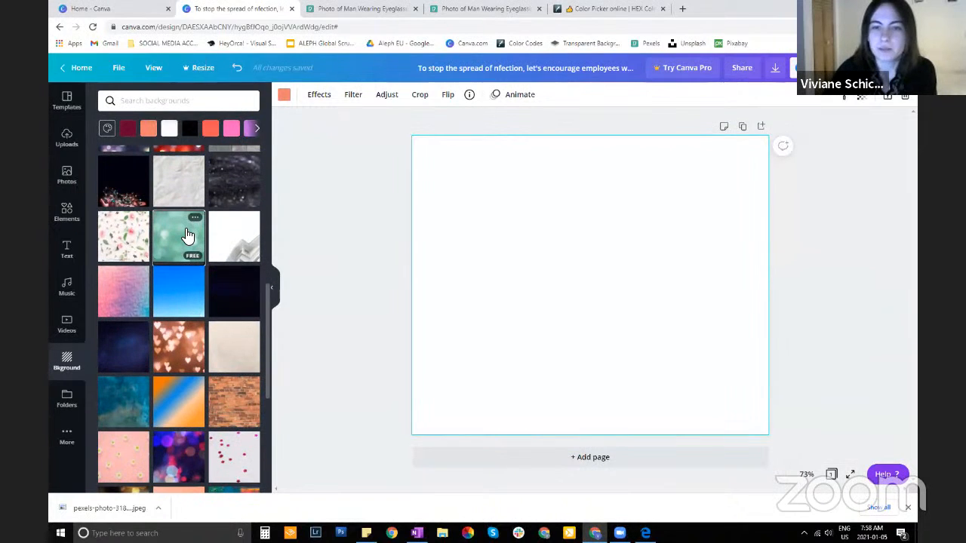
{"action": "scroll", "coordinate": [181, 343], "scroll_direction": "down", "scroll_amount": 2}
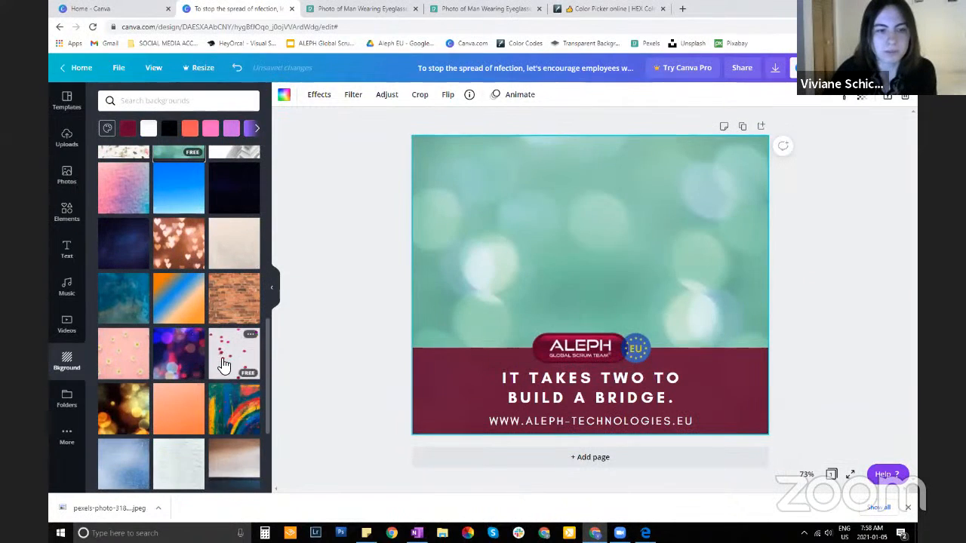
{"action": "scroll", "coordinate": [254, 323], "scroll_direction": "up", "scroll_amount": 3}
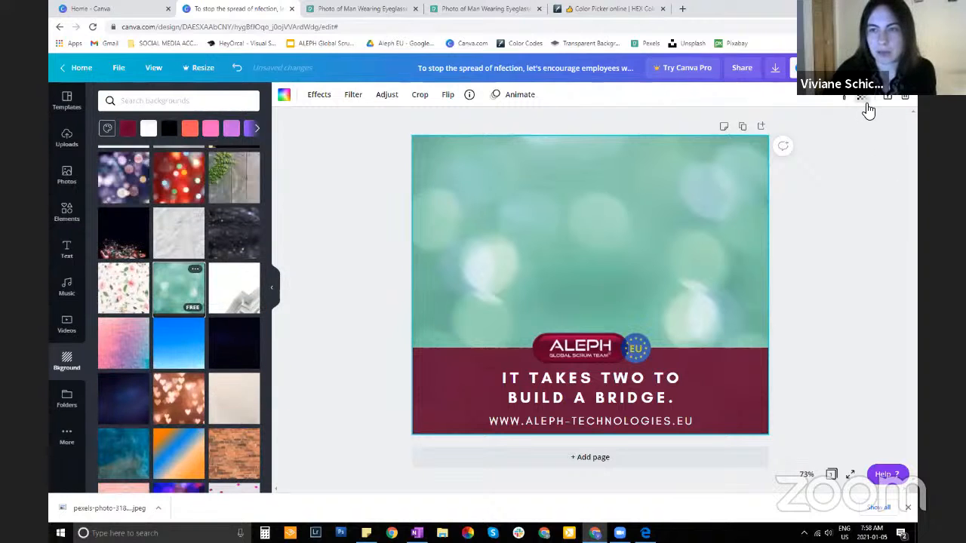
Try the transparency control on the green bokeh background and delete that background from the page
{"action": "left_click", "coordinate": [867, 106]}
{"action": "mouse_move", "coordinate": [817, 123]}
{"action": "left_mouse_down"}
{"action": "mouse_move", "coordinate": [799, 120]}
{"action": "mouse_move", "coordinate": [836, 123]}
{"action": "left_mouse_up"}
{"action": "left_click", "coordinate": [825, 221]}
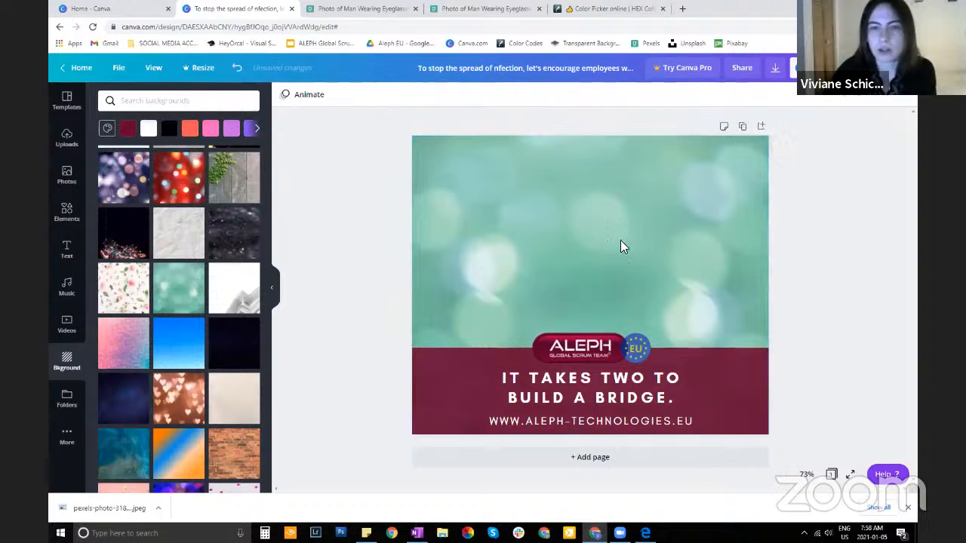
{"action": "left_click", "coordinate": [487, 223]}
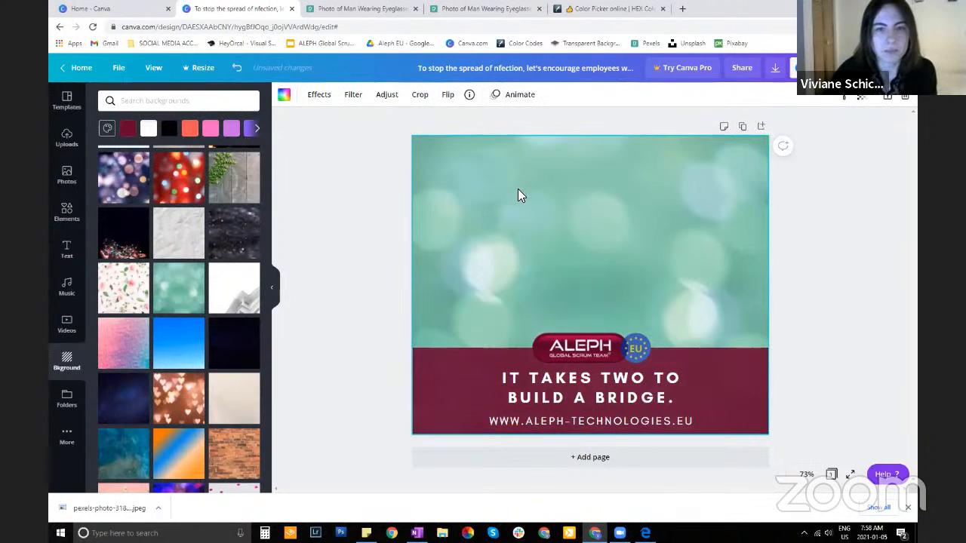
{"action": "key", "text": "Delete"}
Undo the background changes until the office photo of the man in glasses is back behind the band
{"action": "left_click", "coordinate": [237, 70]}
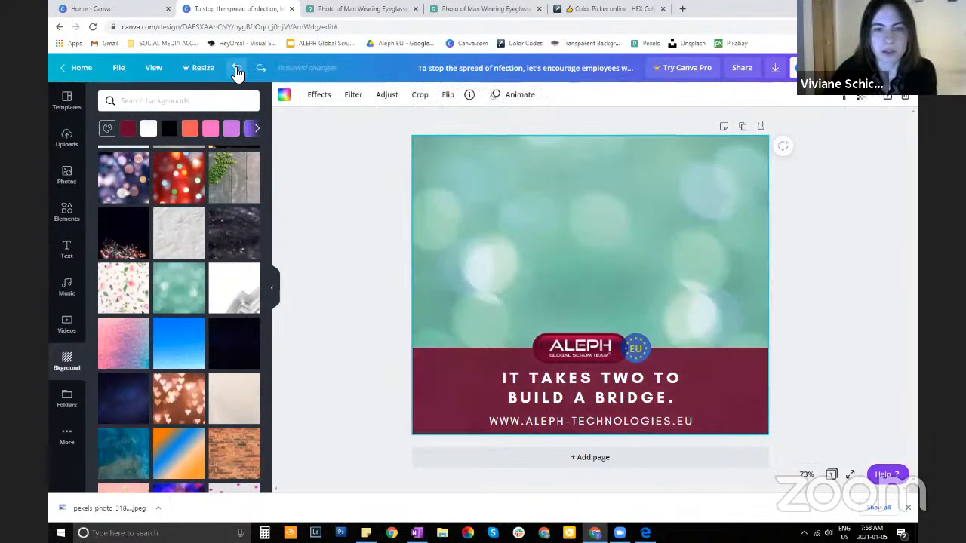
{"action": "left_click", "coordinate": [237, 70]}
{"action": "left_click", "coordinate": [237, 70]}
{"action": "left_click", "coordinate": [237, 70]}
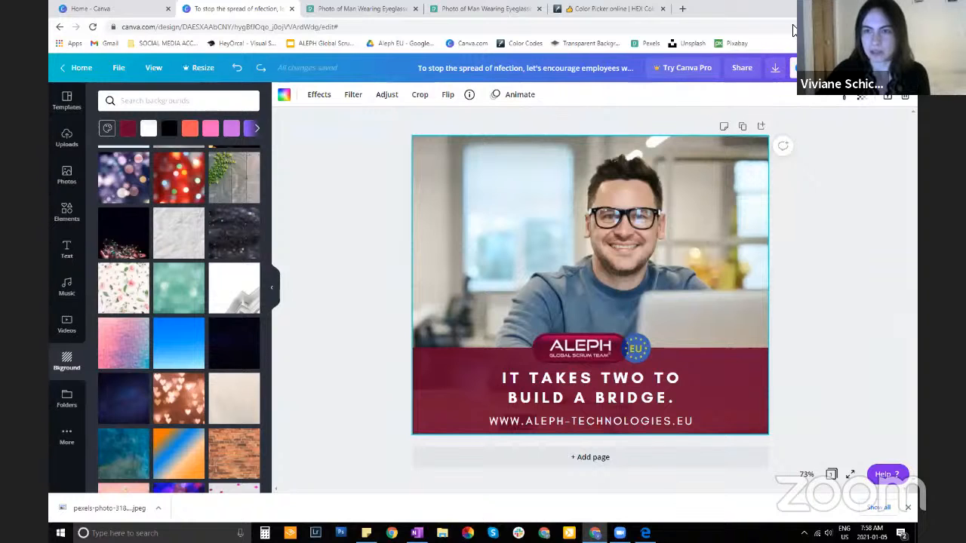
Review the available file types, download the finished post as a PNG, and dismiss the scheduling offer
{"action": "left_click", "coordinate": [776, 68]}
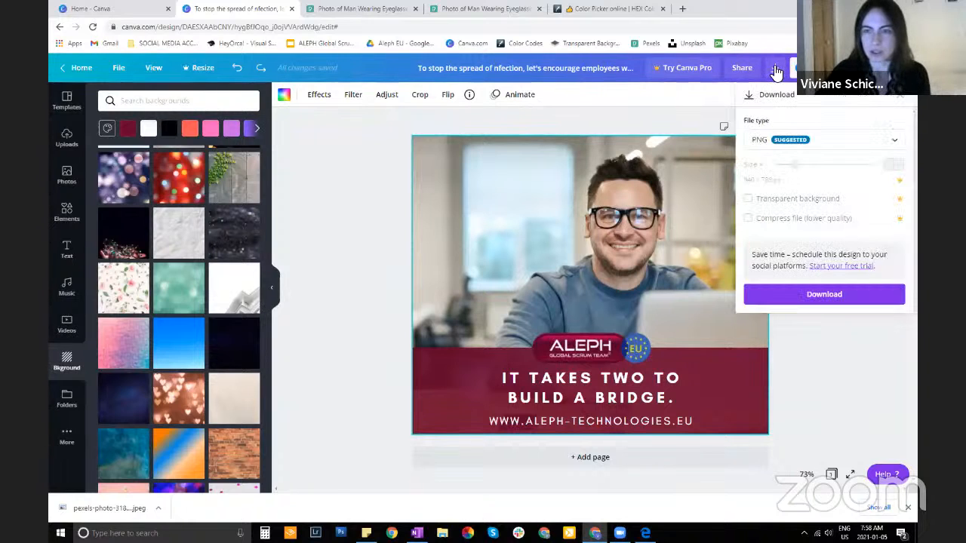
{"action": "left_click", "coordinate": [785, 144]}
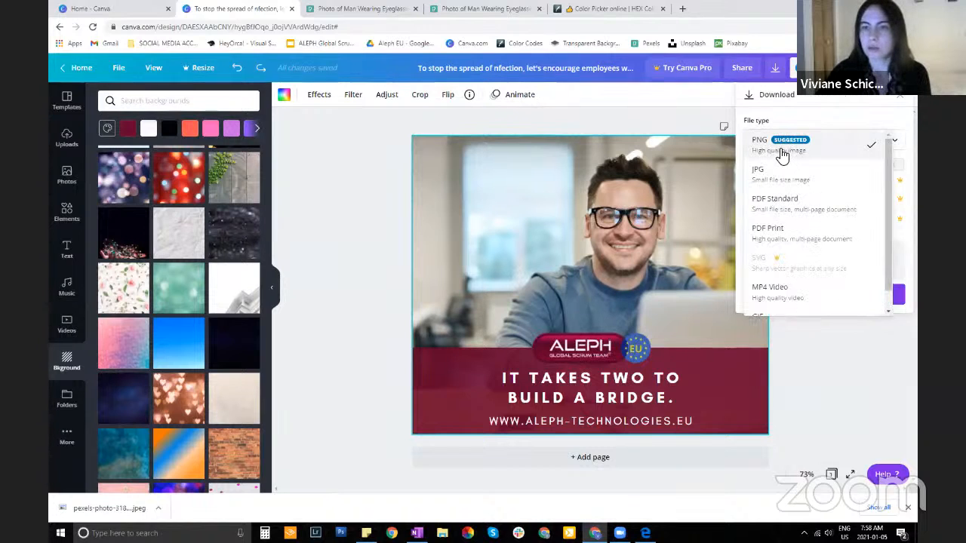
{"action": "scroll", "coordinate": [781, 190], "scroll_direction": "down", "scroll_amount": 1}
{"action": "scroll", "coordinate": [781, 193], "scroll_direction": "up", "scroll_amount": 1}
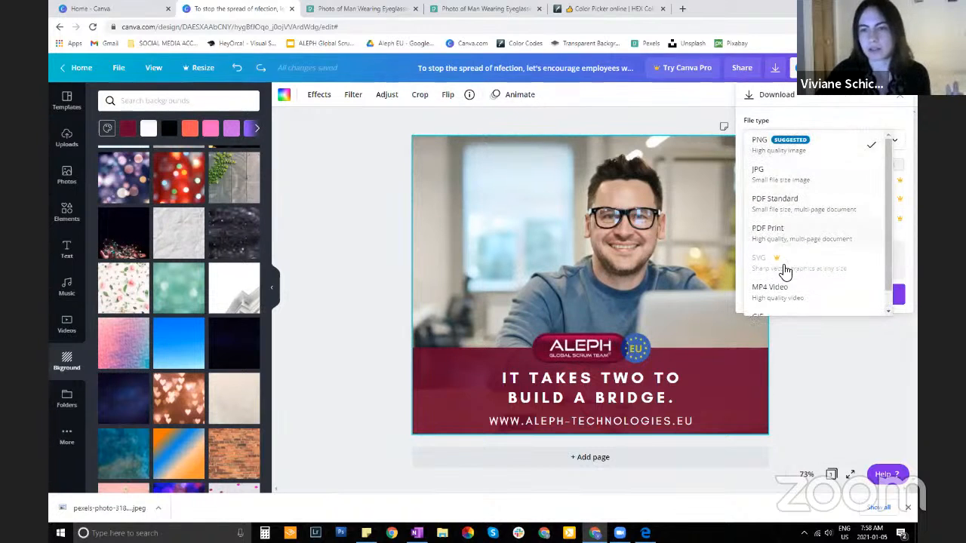
{"action": "scroll", "coordinate": [794, 226], "scroll_direction": "down", "scroll_amount": 1}
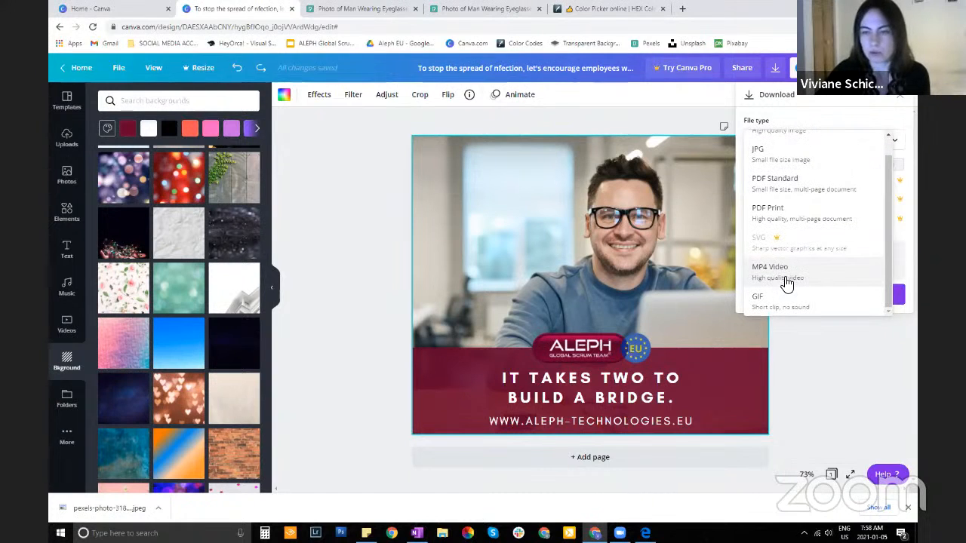
{"action": "scroll", "coordinate": [829, 231], "scroll_direction": "up", "scroll_amount": 1}
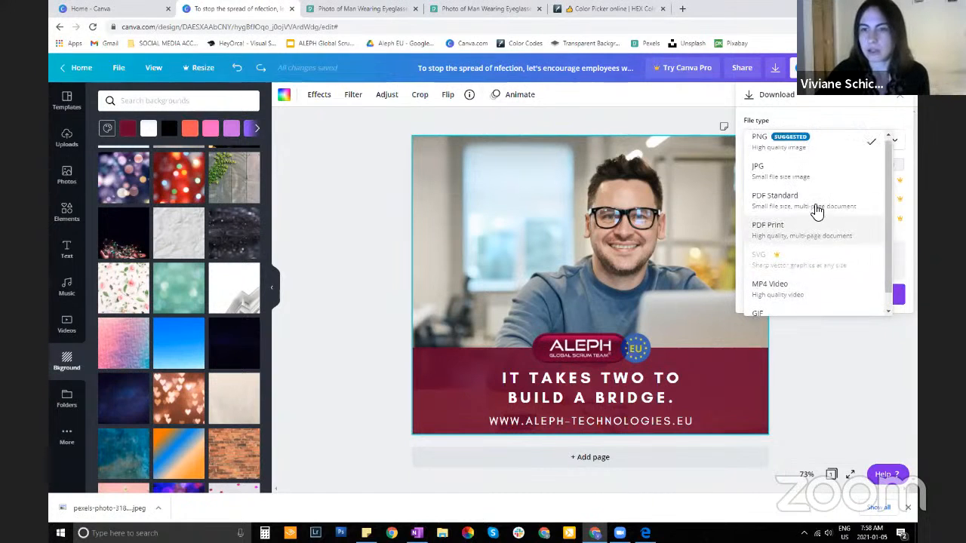
{"action": "left_click", "coordinate": [812, 151]}
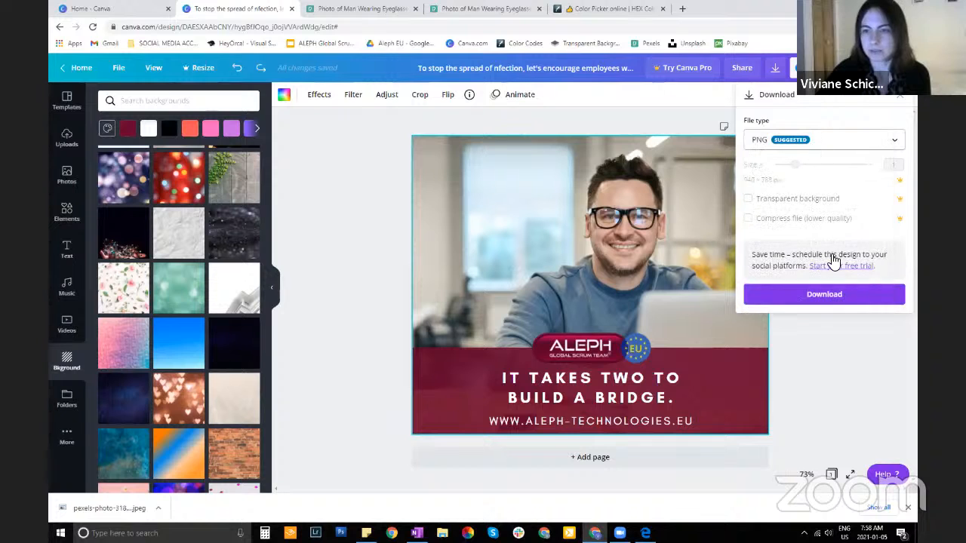
{"action": "left_click", "coordinate": [815, 311]}
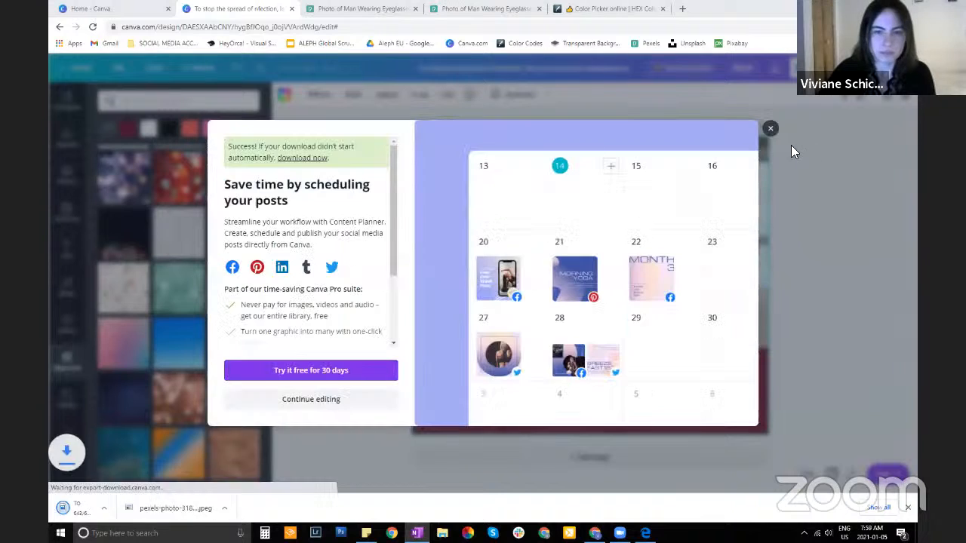
{"action": "left_click", "coordinate": [772, 128]}
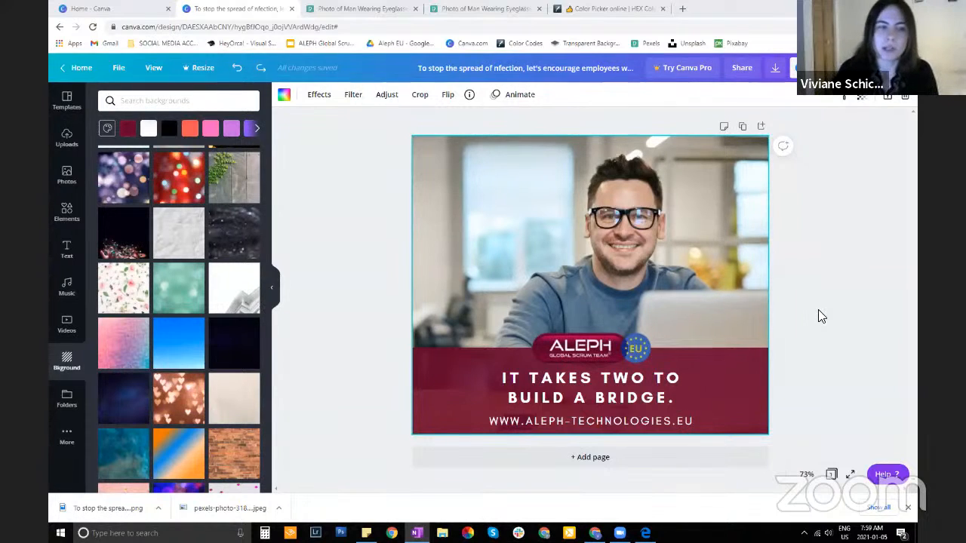
Add a blank second page and delete page 1 containing the finished photo post
{"action": "left_click", "coordinate": [66, 219]}
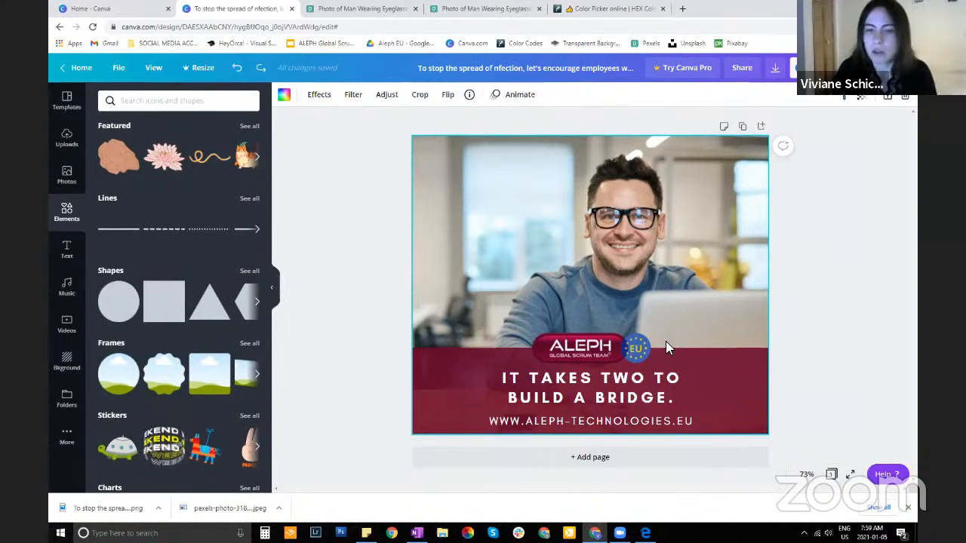
{"action": "left_click_drag", "start_coordinate": [612, 386], "coordinate": [612, 391]}
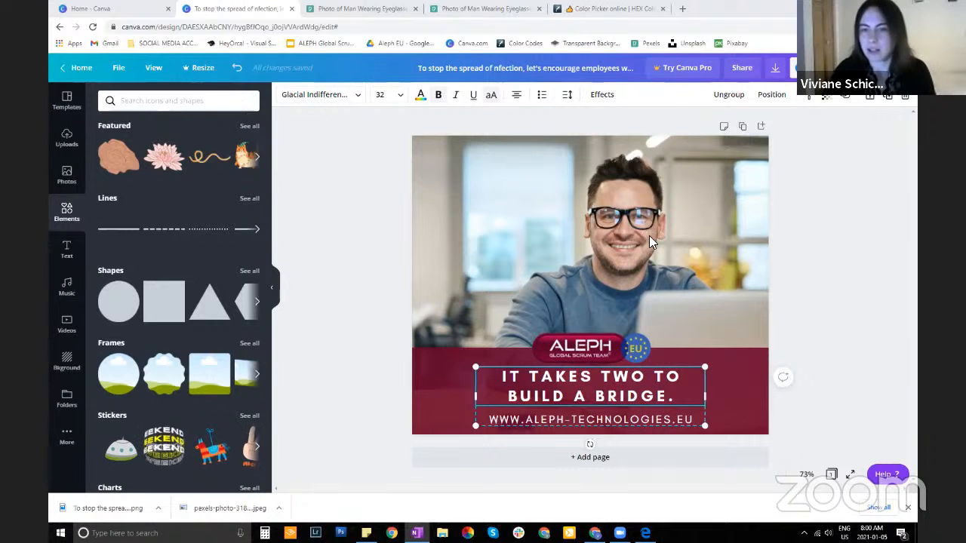
{"action": "left_click", "coordinate": [624, 457]}
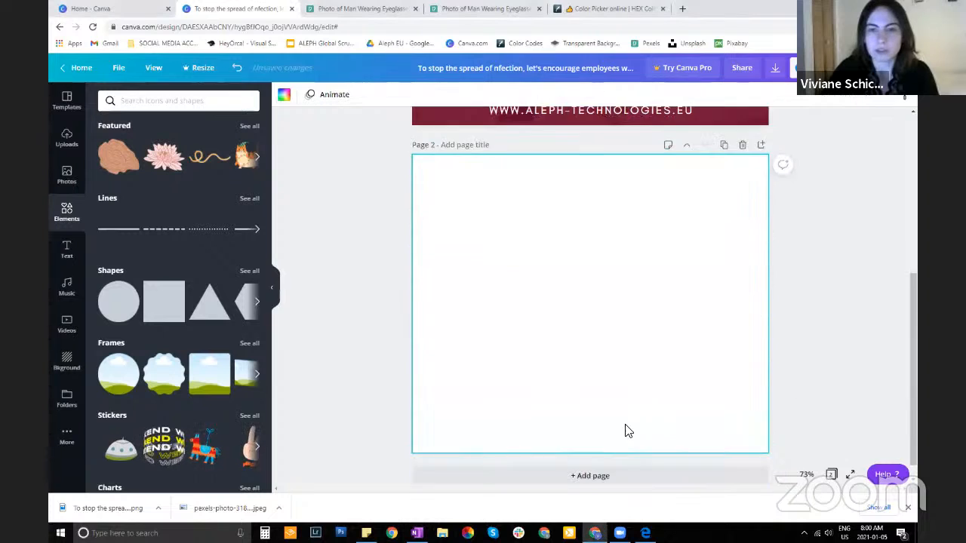
{"action": "scroll", "coordinate": [625, 429], "scroll_direction": "up", "scroll_amount": 5}
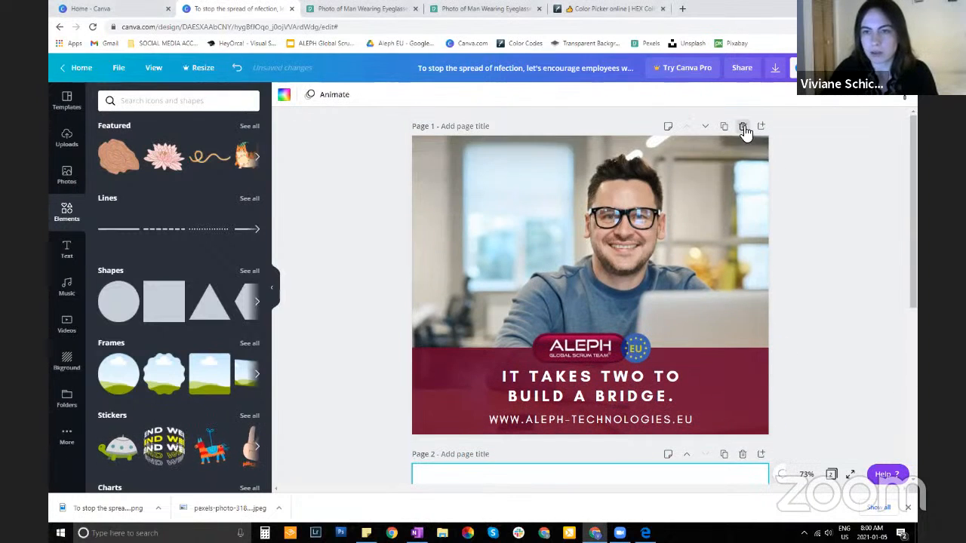
{"action": "left_click", "coordinate": [742, 126]}
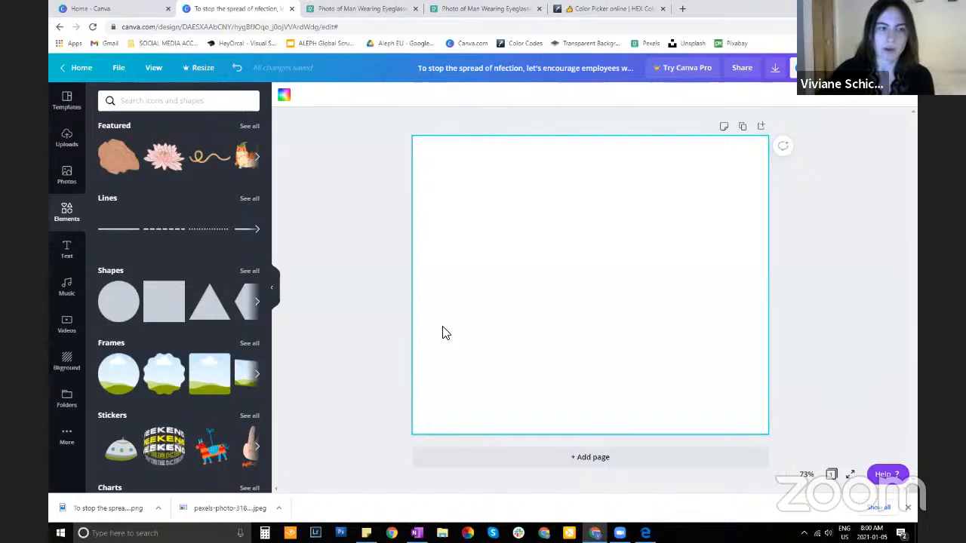
Browse the video library and add the recently used 15-second bridge clip to the blank page
{"action": "left_click", "coordinate": [66, 325]}
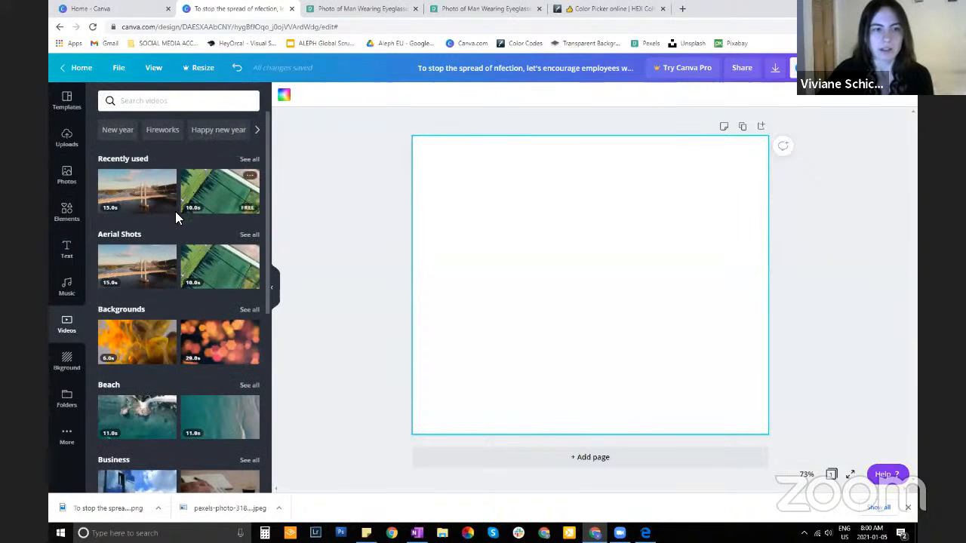
{"action": "scroll", "coordinate": [174, 373], "scroll_direction": "down", "scroll_amount": 3}
{"action": "scroll", "coordinate": [174, 374], "scroll_direction": "up", "scroll_amount": 3}
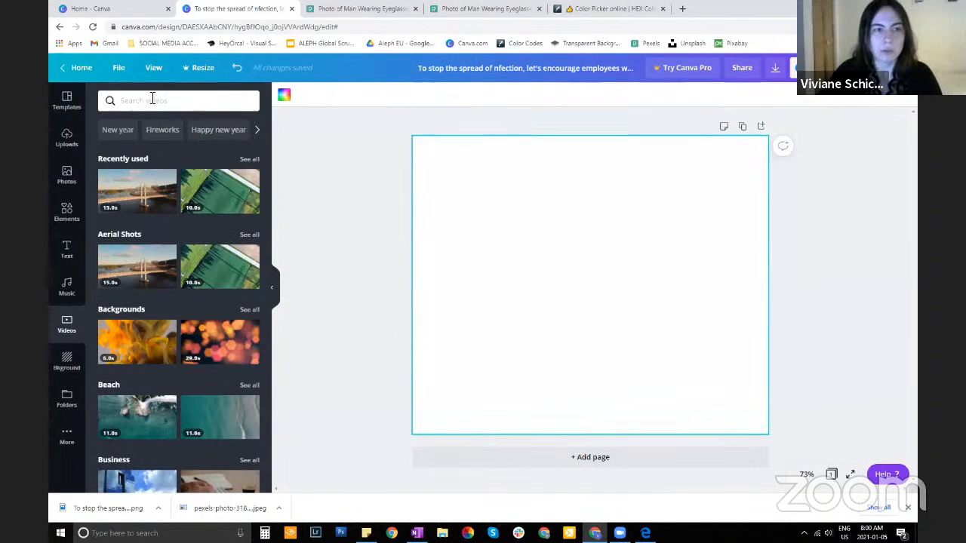
{"action": "left_click", "coordinate": [109, 99]}
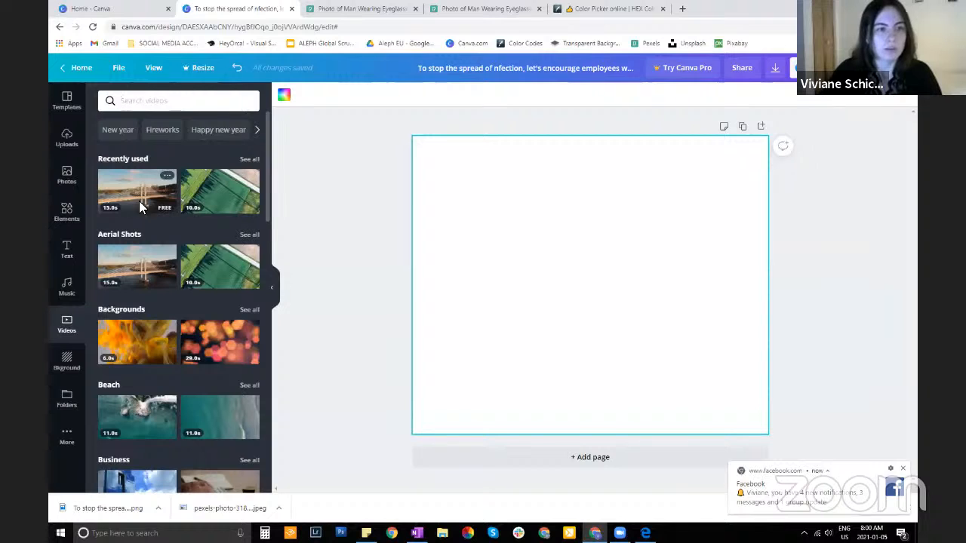
{"action": "scroll", "coordinate": [182, 389], "scroll_direction": "down", "scroll_amount": 1}
{"action": "scroll", "coordinate": [183, 387], "scroll_direction": "up", "scroll_amount": 1}
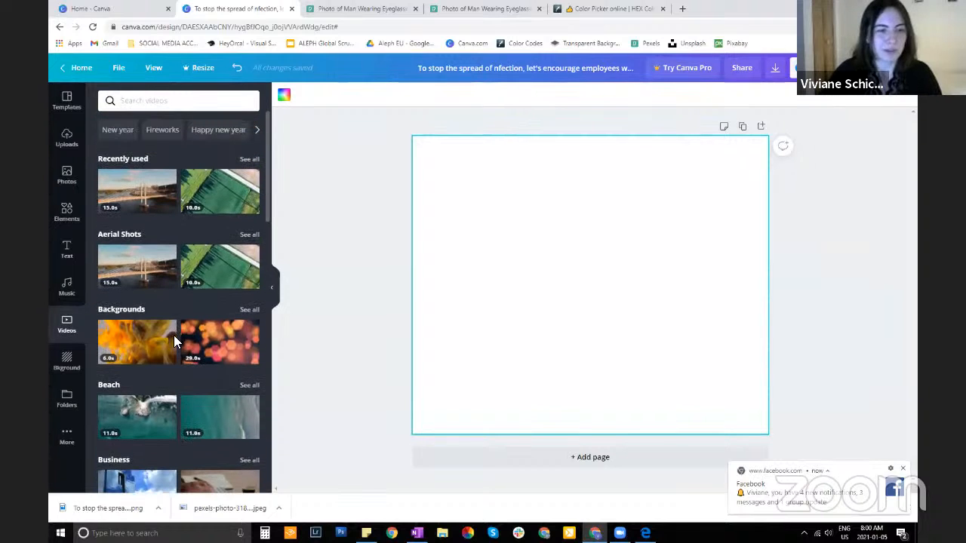
{"action": "left_click", "coordinate": [138, 198]}
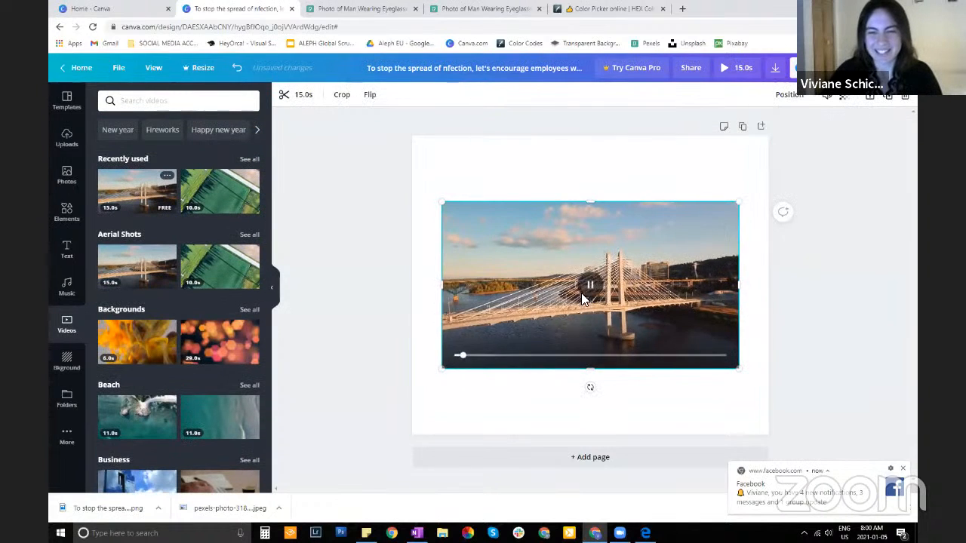
Set the bridge video as the page's background so it fills the whole page
{"action": "mouse_move", "coordinate": [530, 296]}
{"action": "left_mouse_down"}
{"action": "mouse_move", "coordinate": [451, 314]}
{"action": "mouse_move", "coordinate": [561, 291]}
{"action": "mouse_move", "coordinate": [522, 281]}
{"action": "mouse_move", "coordinate": [546, 294]}
{"action": "mouse_move", "coordinate": [532, 298]}
{"action": "left_mouse_up"}
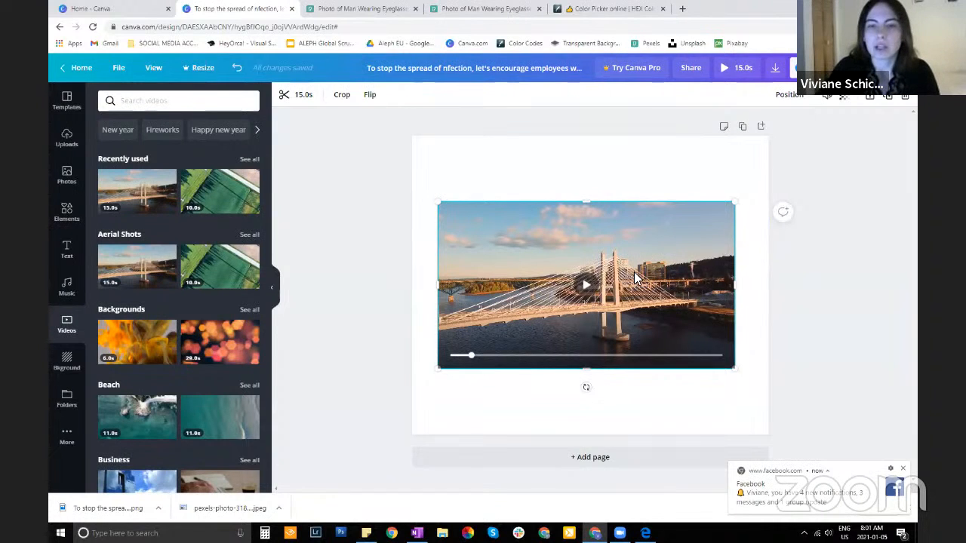
{"action": "mouse_move", "coordinate": [622, 302]}
{"action": "left_mouse_down"}
{"action": "mouse_move", "coordinate": [640, 269]}
{"action": "mouse_move", "coordinate": [614, 303]}
{"action": "mouse_move", "coordinate": [627, 301]}
{"action": "left_mouse_up"}
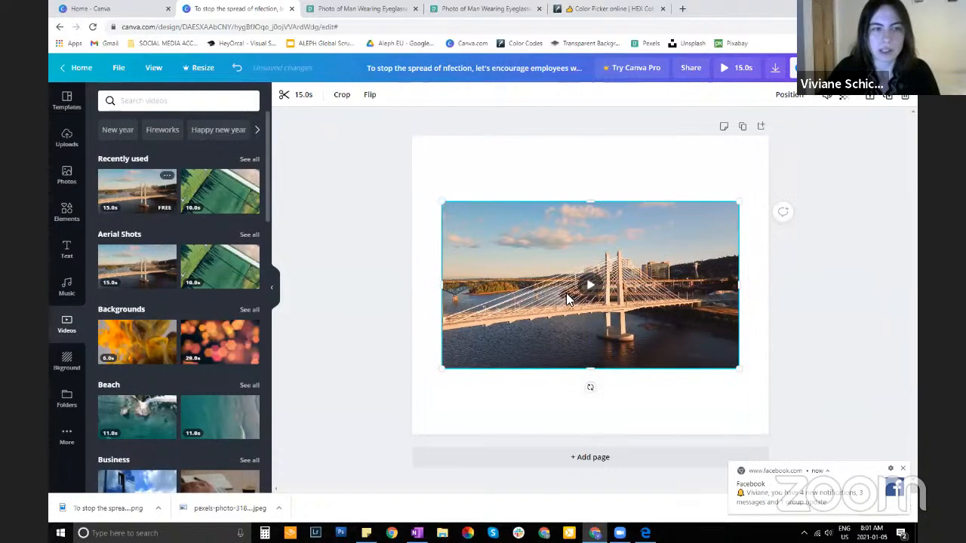
{"action": "mouse_move", "coordinate": [627, 264]}
{"action": "left_mouse_down"}
{"action": "mouse_move", "coordinate": [633, 249]}
{"action": "mouse_move", "coordinate": [631, 266]}
{"action": "left_mouse_up"}
{"action": "right_click", "coordinate": [631, 266]}
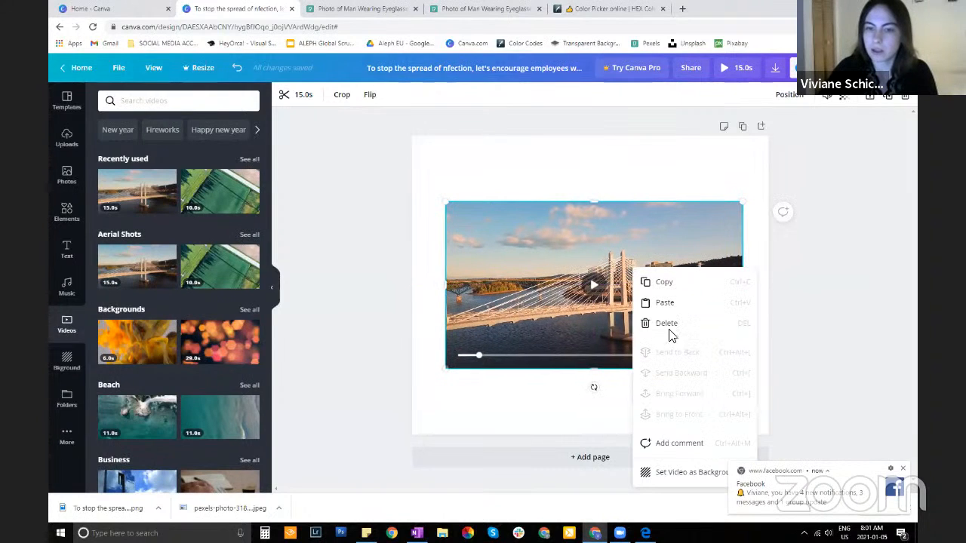
{"action": "left_click", "coordinate": [691, 473]}
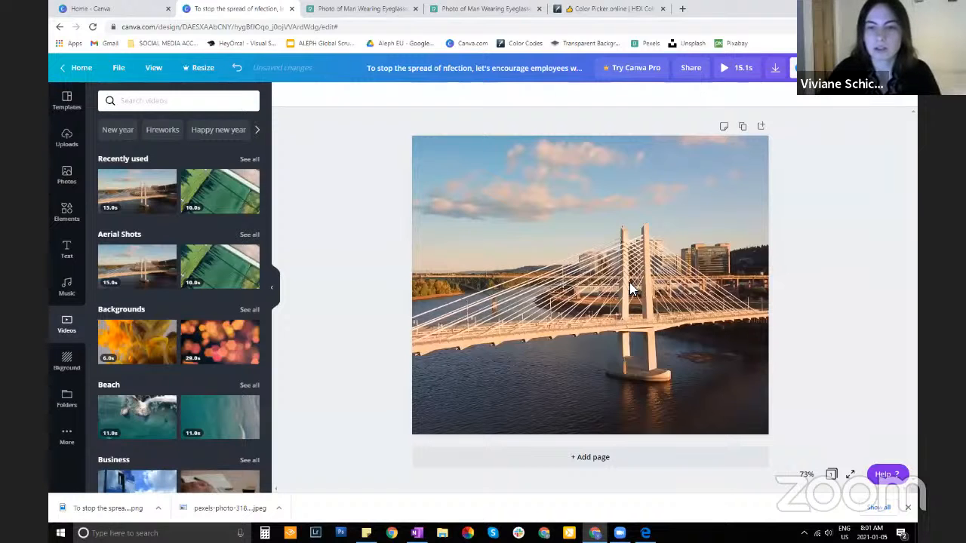
{"action": "left_click", "coordinate": [493, 245]}
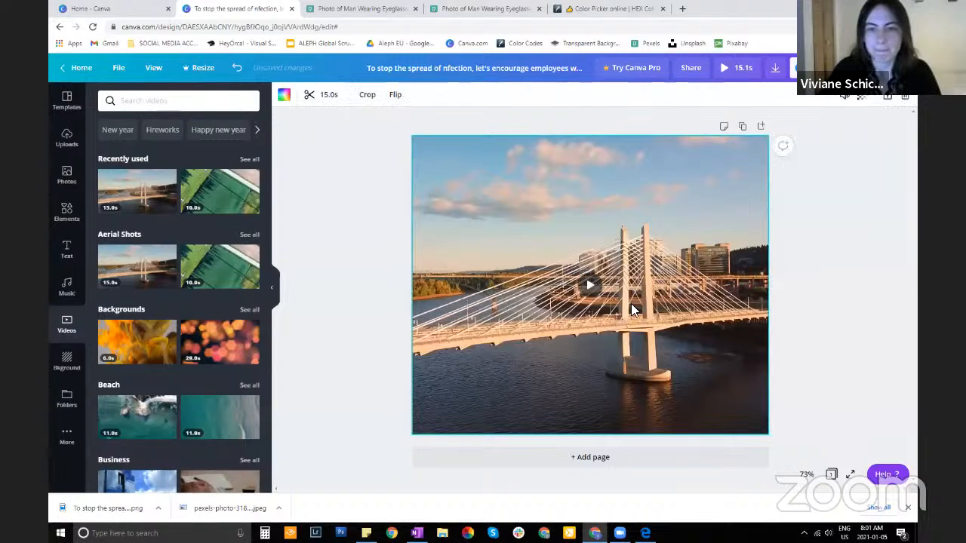
{"action": "left_click", "coordinate": [831, 331]}
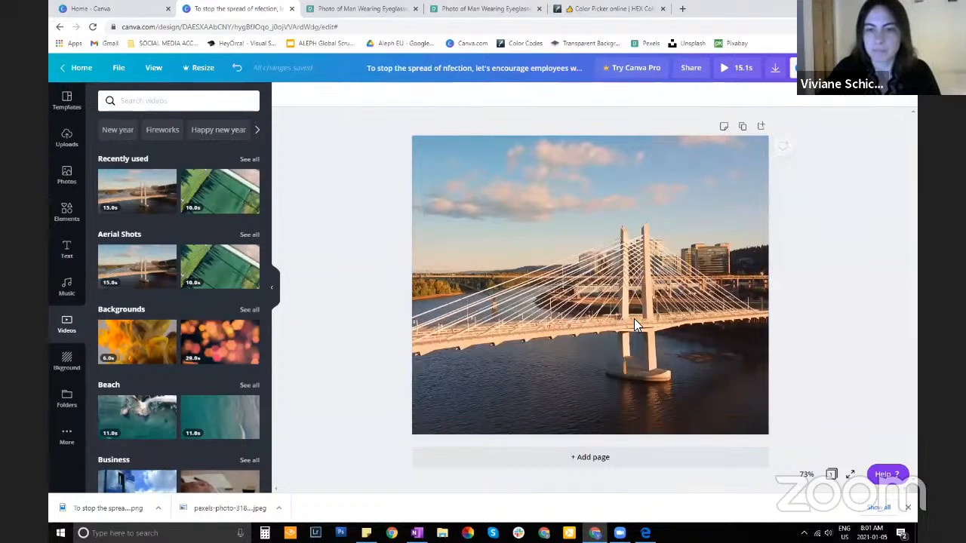
Trim both ends of the bridge background video down to a 4.6-second middle section
{"action": "left_click", "coordinate": [495, 267]}
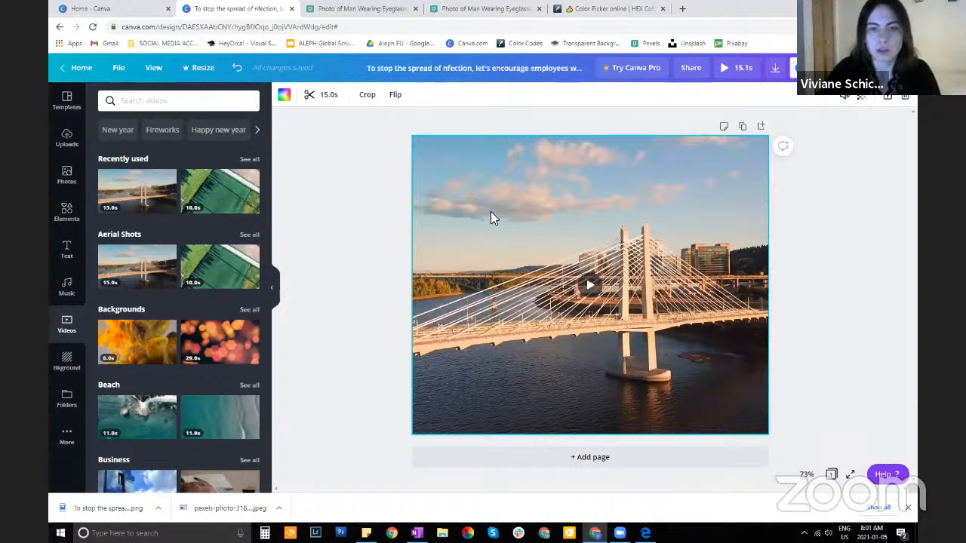
{"action": "left_click", "coordinate": [320, 99]}
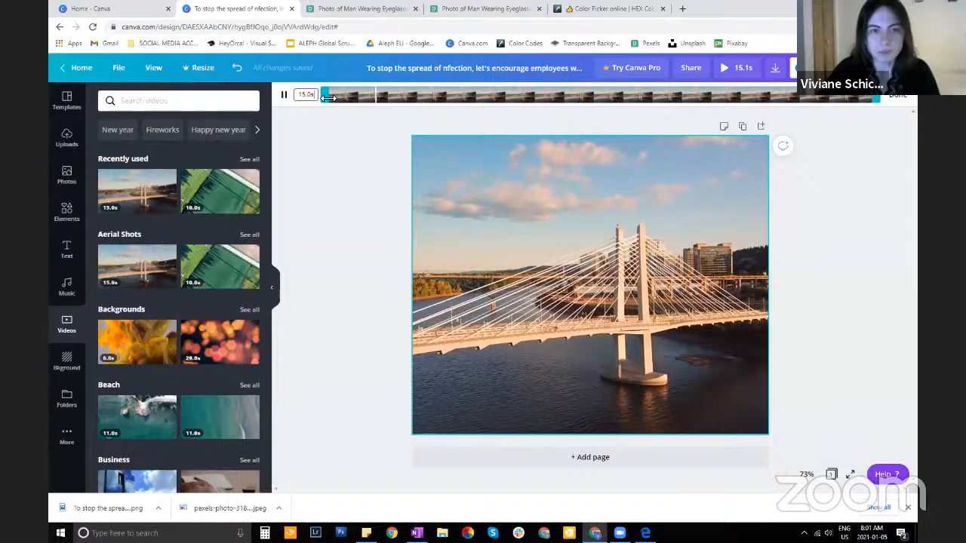
{"action": "left_click_drag", "start_coordinate": [328, 98], "coordinate": [487, 111]}
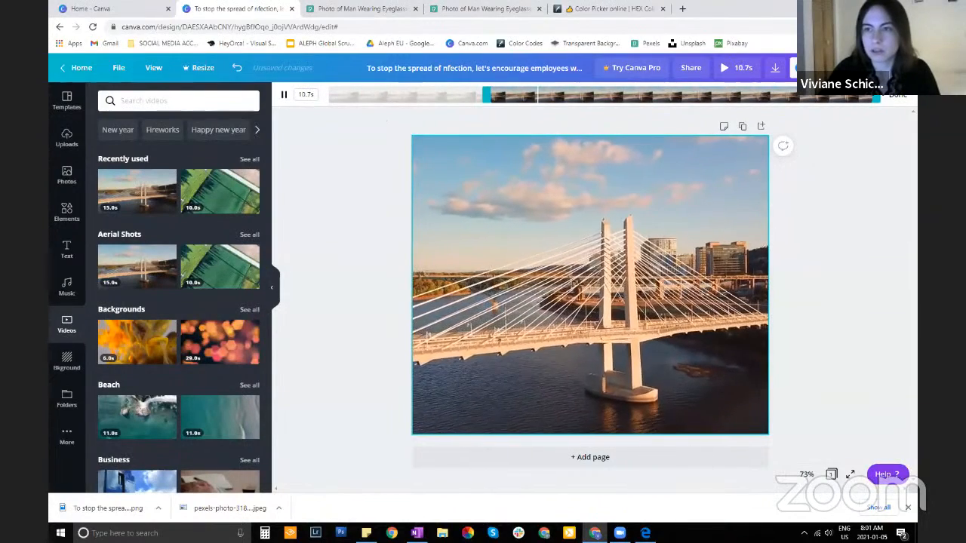
{"action": "left_click_drag", "start_coordinate": [876, 96], "coordinate": [650, 99]}
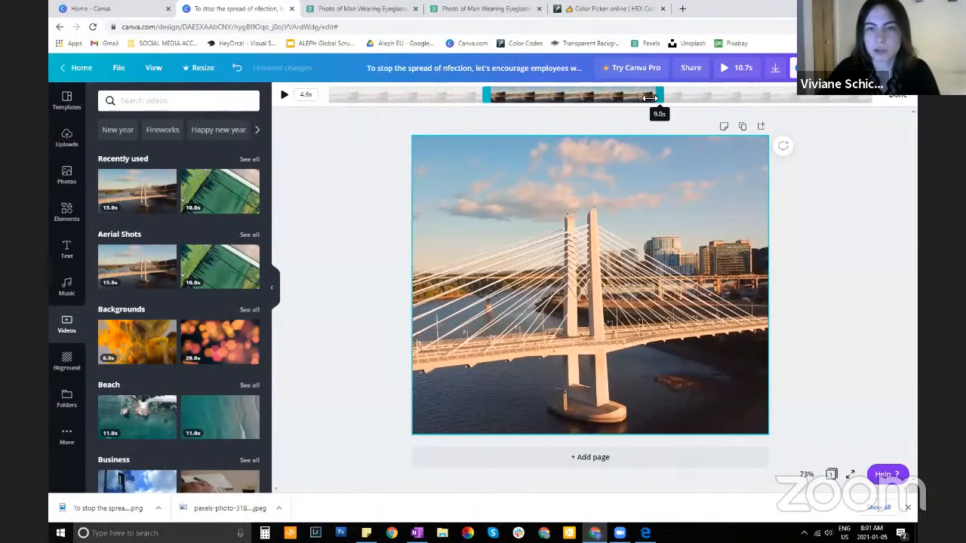
{"action": "mouse_move", "coordinate": [485, 96]}
{"action": "left_mouse_down"}
{"action": "mouse_move", "coordinate": [470, 97]}
{"action": "mouse_move", "coordinate": [484, 97]}
{"action": "left_mouse_up"}
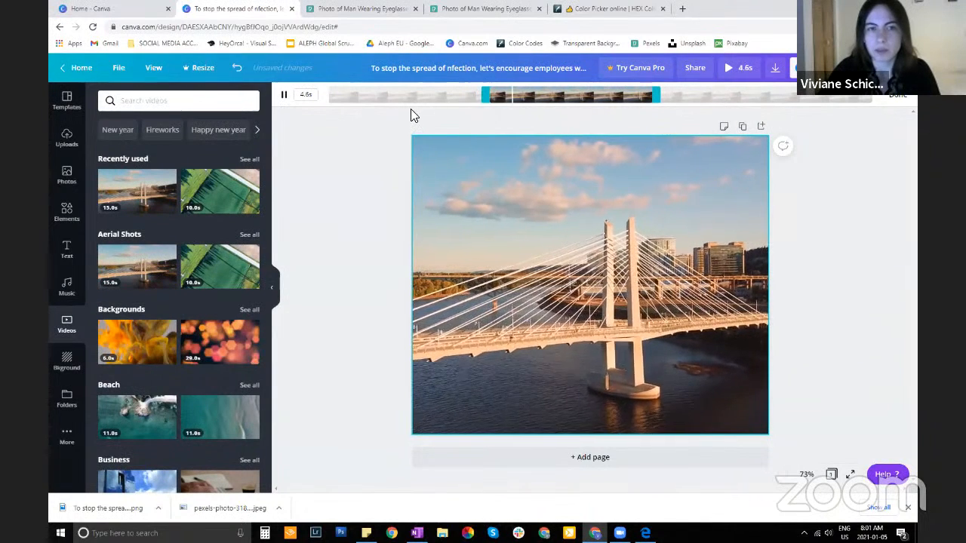
{"action": "left_click", "coordinate": [903, 98]}
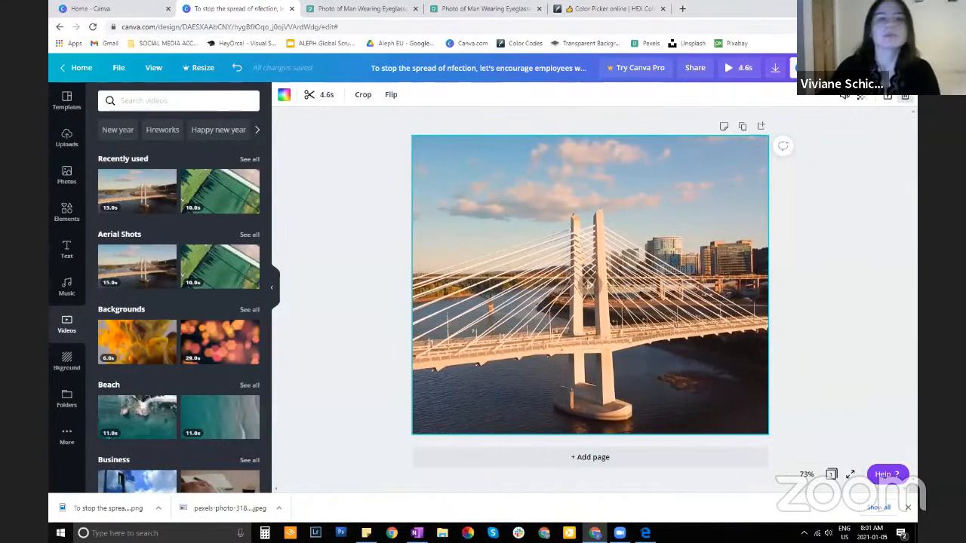
Crop the bridge video by shifting it sideways within the page frame so the bridge tower sits near the centre
{"action": "left_click", "coordinate": [363, 96]}
{"action": "mouse_move", "coordinate": [606, 274]}
{"action": "left_mouse_down"}
{"action": "mouse_move", "coordinate": [701, 274]}
{"action": "mouse_move", "coordinate": [584, 274]}
{"action": "mouse_move", "coordinate": [667, 274]}
{"action": "mouse_move", "coordinate": [591, 280]}
{"action": "mouse_move", "coordinate": [610, 278]}
{"action": "left_mouse_up"}
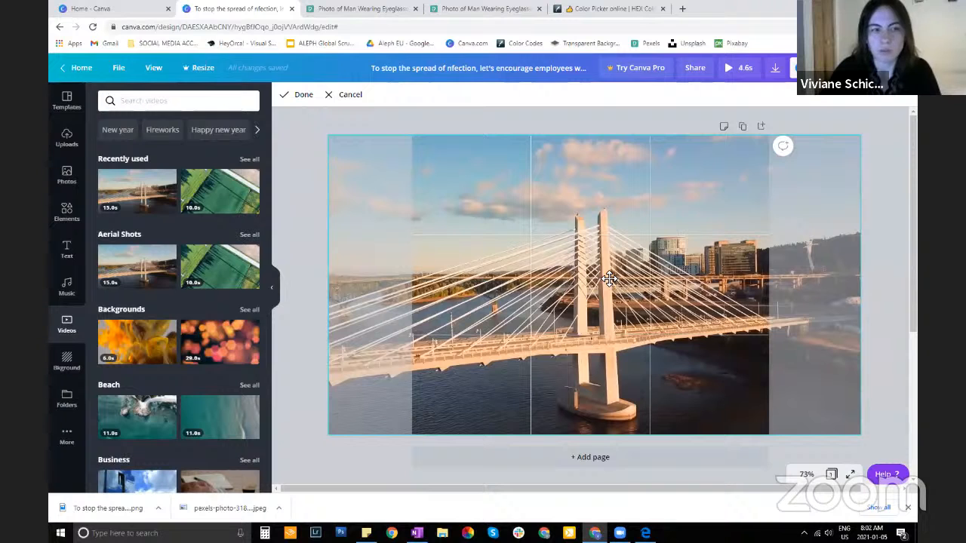
{"action": "left_click_drag", "start_coordinate": [610, 280], "coordinate": [618, 284]}
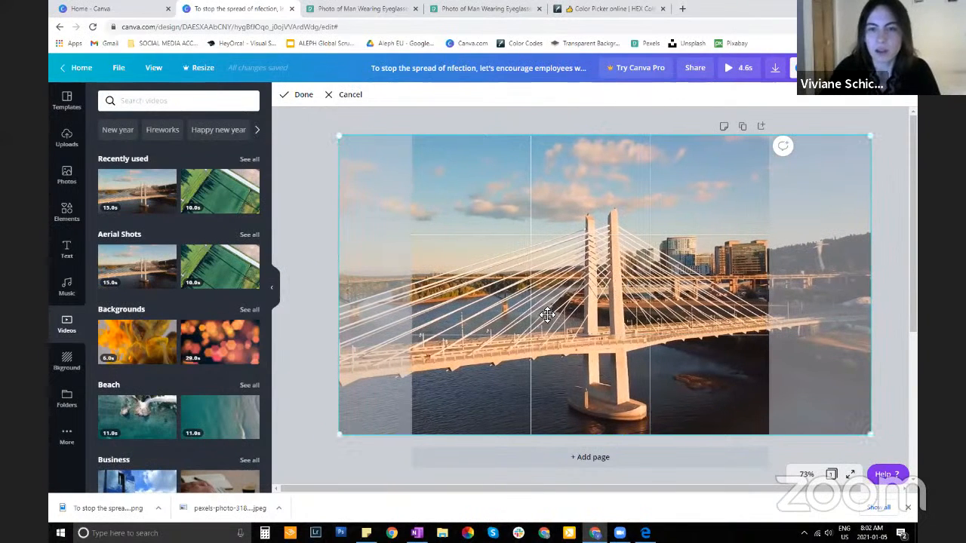
{"action": "left_click_drag", "start_coordinate": [618, 284], "coordinate": [609, 298]}
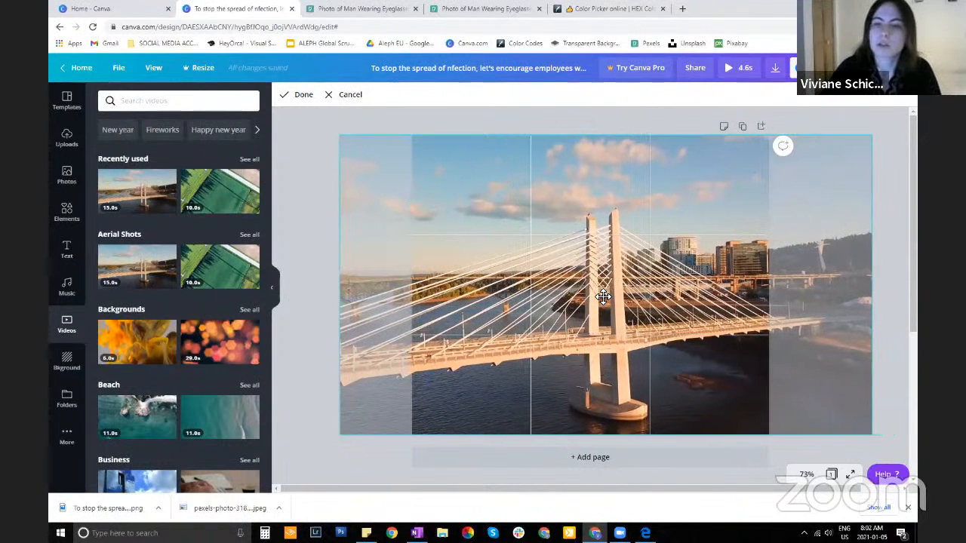
{"action": "left_click_drag", "start_coordinate": [608, 298], "coordinate": [583, 302]}
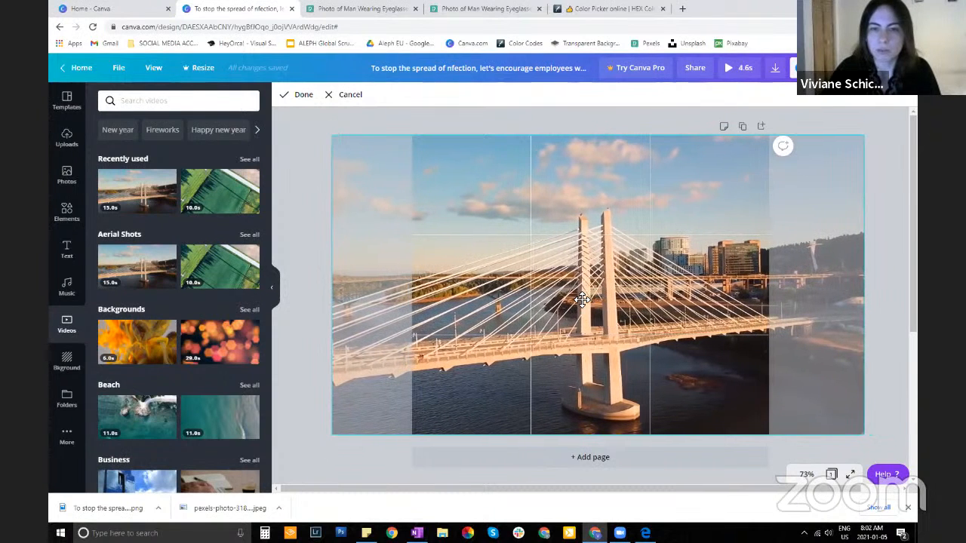
{"action": "left_click", "coordinate": [298, 95]}
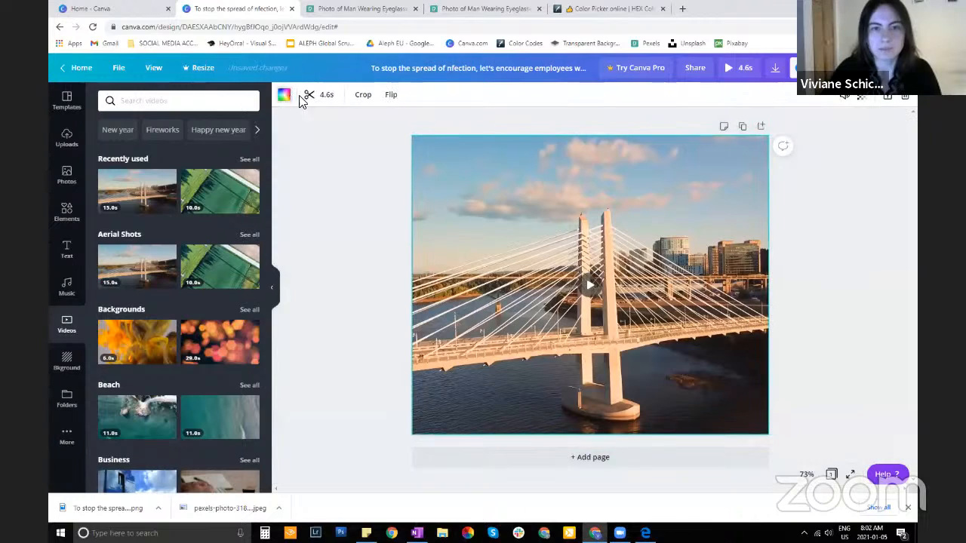
Try flipping the bridge video horizontally and vertically, and restore its original orientation
{"action": "left_click", "coordinate": [391, 97]}
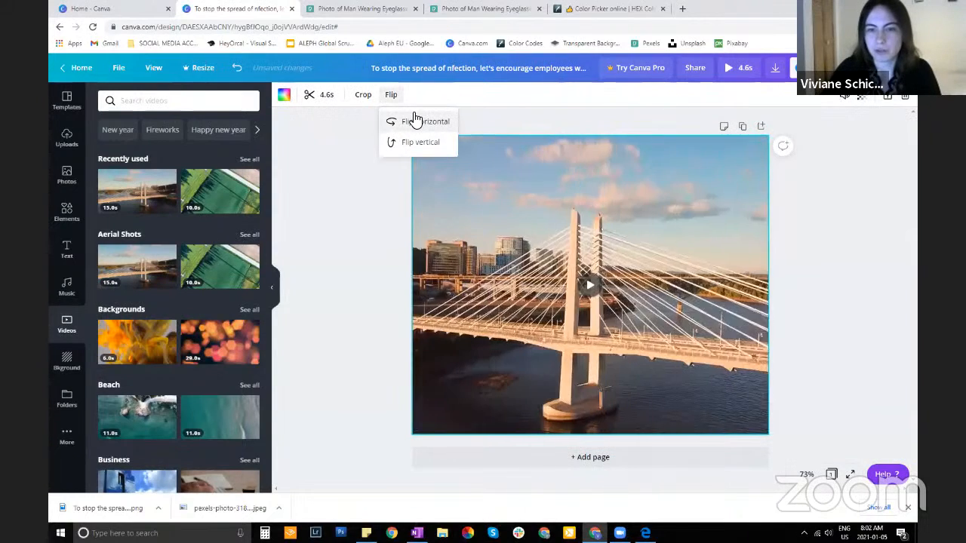
{"action": "left_click", "coordinate": [417, 145]}
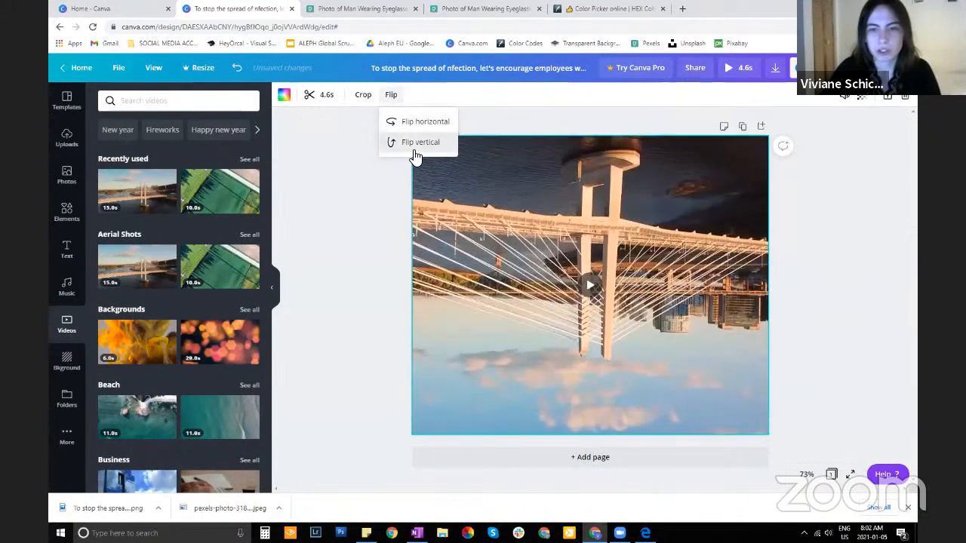
{"action": "left_click", "coordinate": [416, 145]}
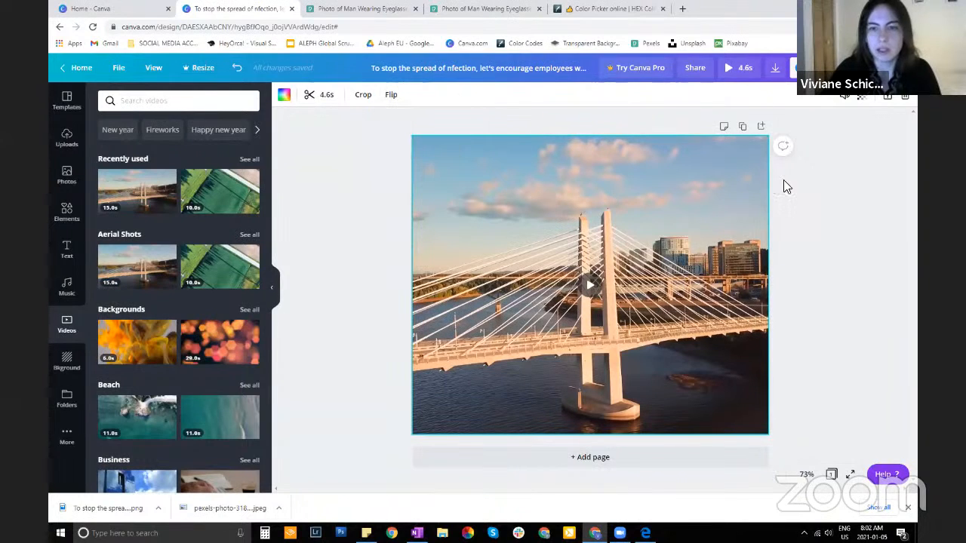
Try out the bridge video's transparency and volume settings, returning each to 100
{"action": "left_click", "coordinate": [861, 97]}
{"action": "left_click_drag", "start_coordinate": [826, 126], "coordinate": [848, 129]}
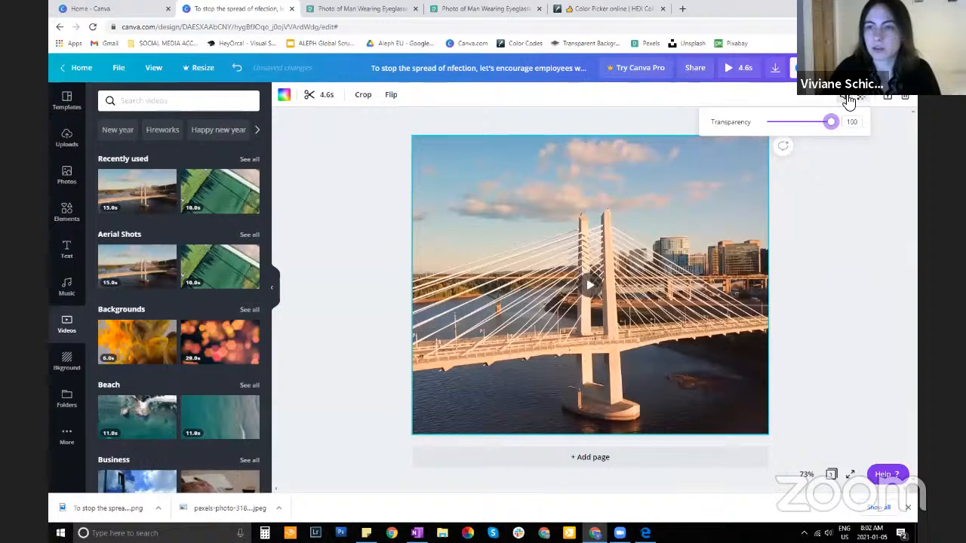
{"action": "left_click", "coordinate": [847, 99]}
{"action": "left_click_drag", "start_coordinate": [820, 129], "coordinate": [842, 126]}
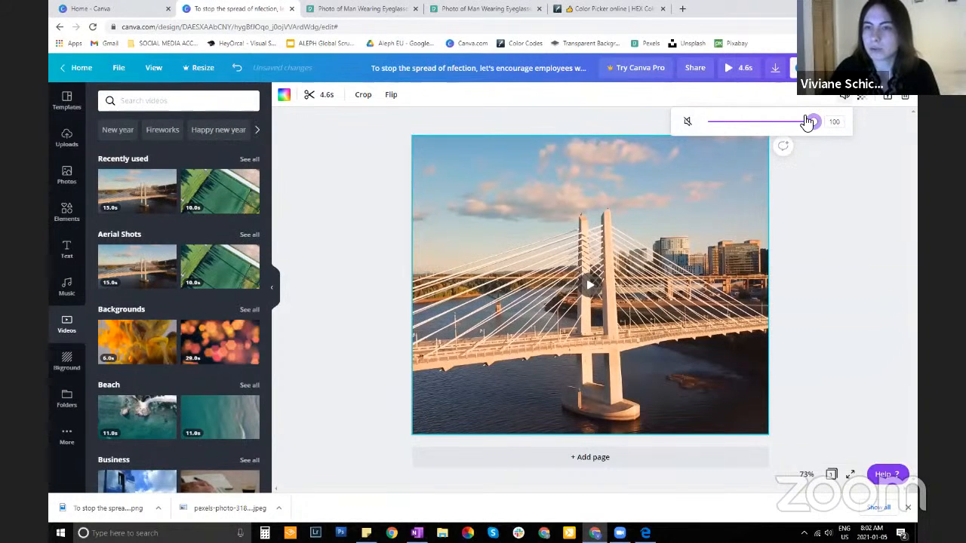
{"action": "left_click_drag", "start_coordinate": [807, 121], "coordinate": [868, 127]}
{"action": "left_click", "coordinate": [850, 152]}
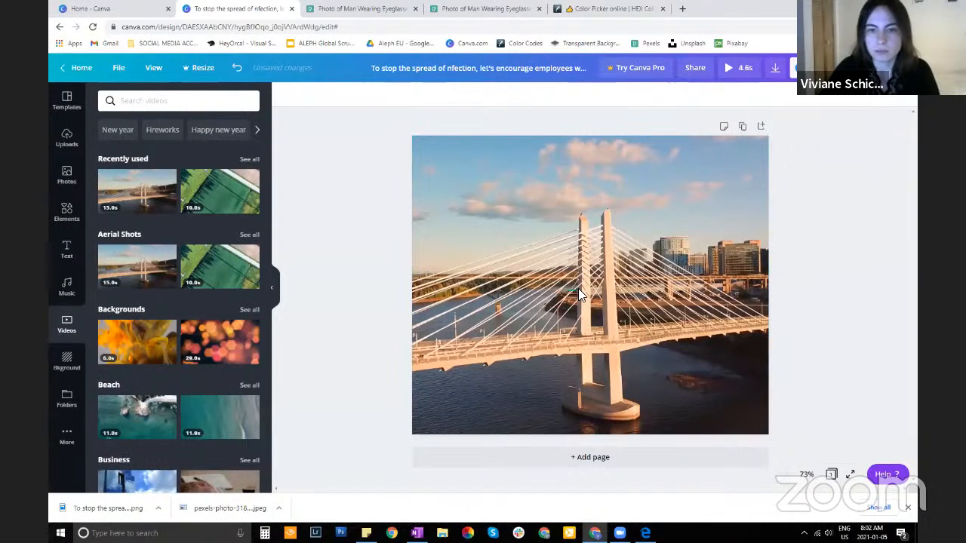
Add the free Video Game Blockbuster track to the design and lower its volume to 10
{"action": "left_click", "coordinate": [66, 291]}
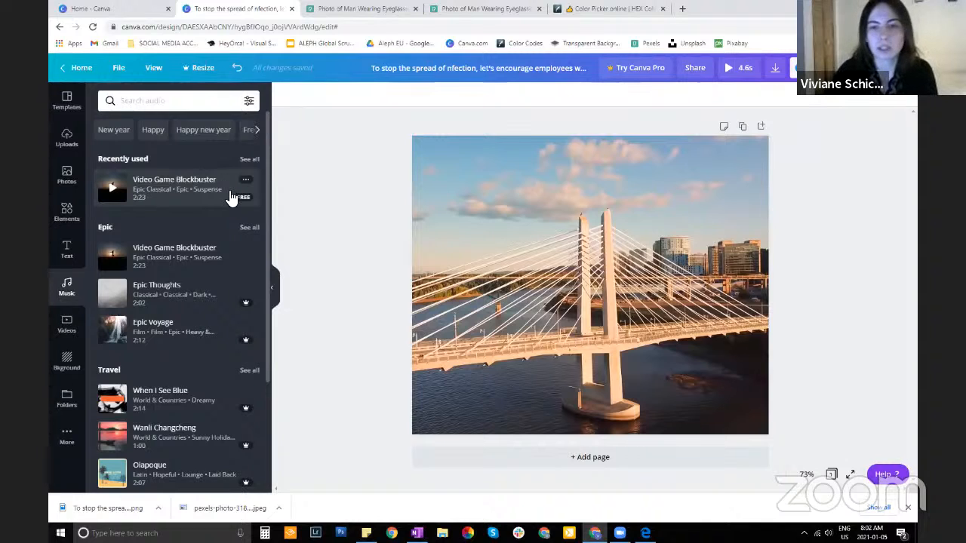
{"action": "left_click", "coordinate": [169, 198]}
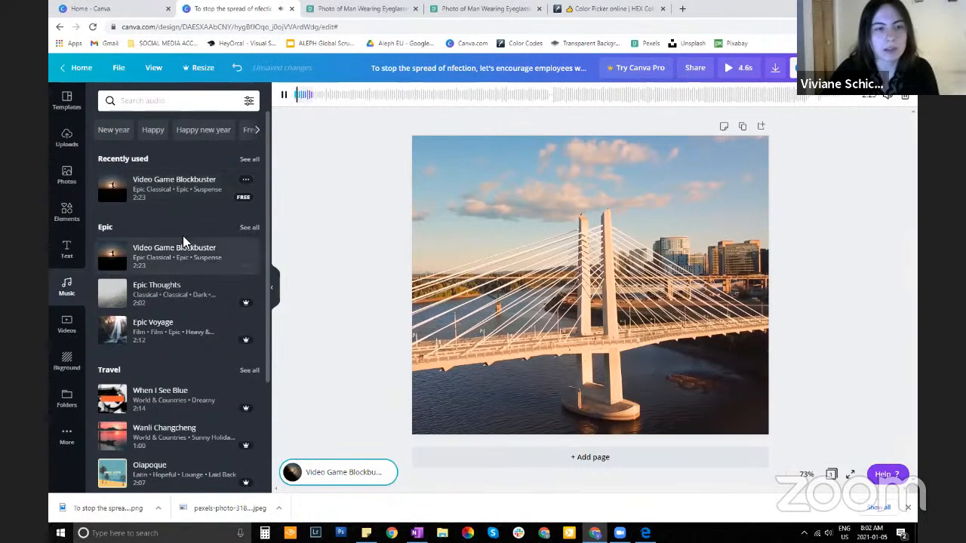
{"action": "left_click", "coordinate": [888, 95]}
{"action": "left_click_drag", "start_coordinate": [830, 123], "coordinate": [764, 129]}
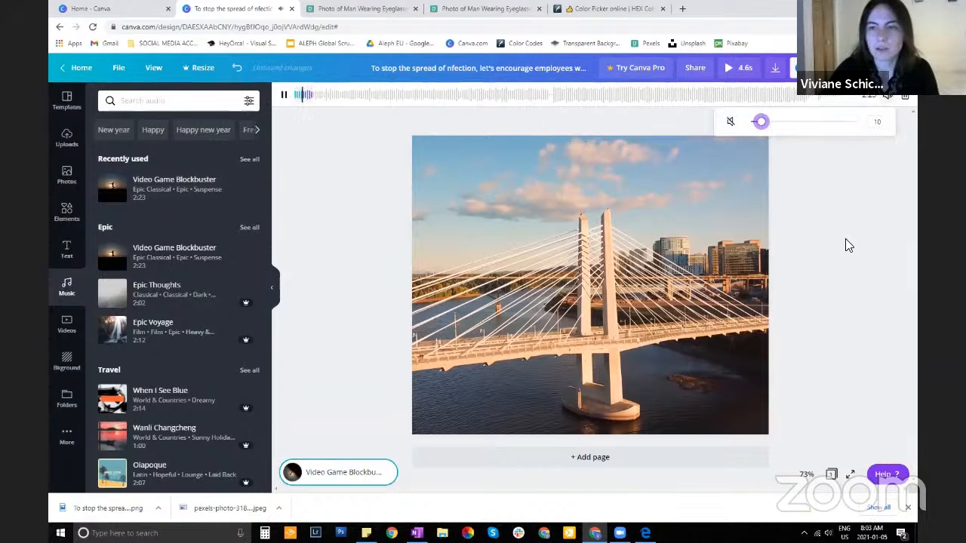
{"action": "left_click", "coordinate": [833, 263]}
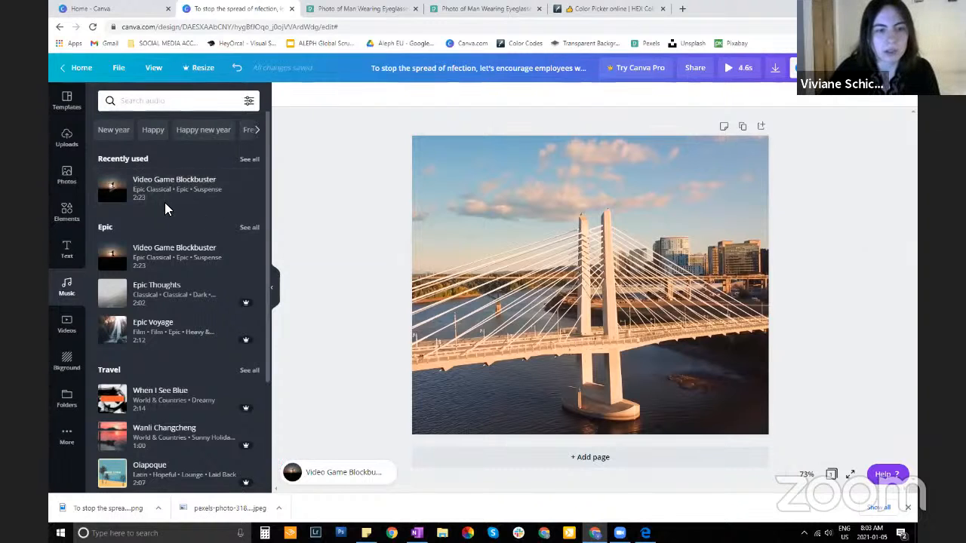
Shift the Video Game Blockbuster track's played section to around the 50-second mark and set its volume to 1
{"action": "scroll", "coordinate": [184, 279], "scroll_direction": "down", "scroll_amount": 2}
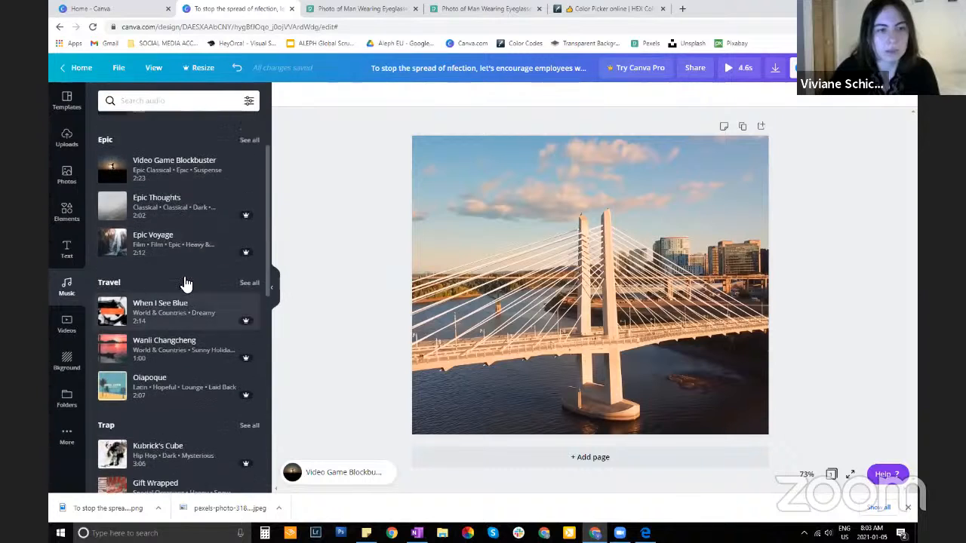
{"action": "scroll", "coordinate": [188, 227], "scroll_direction": "up", "scroll_amount": 2}
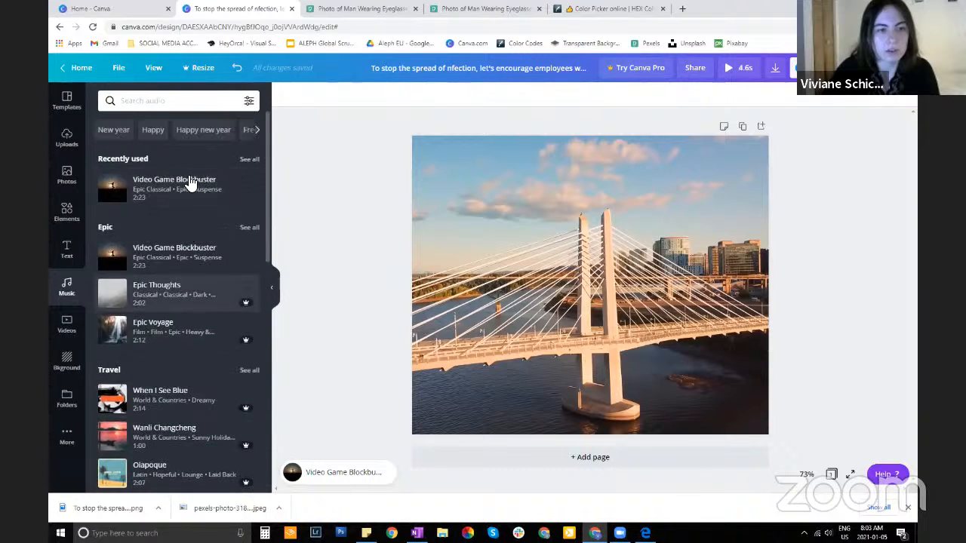
{"action": "left_click", "coordinate": [339, 487]}
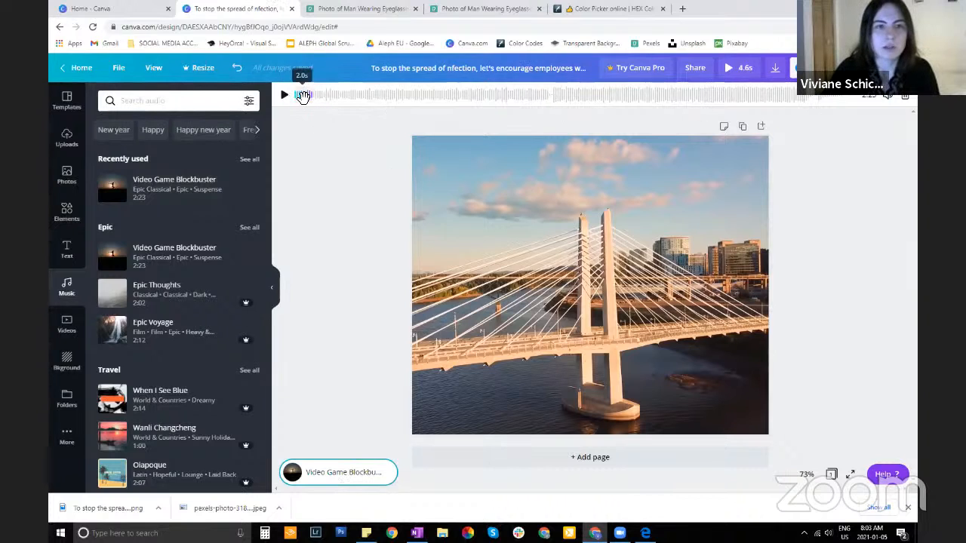
{"action": "left_click_drag", "start_coordinate": [309, 97], "coordinate": [487, 99]}
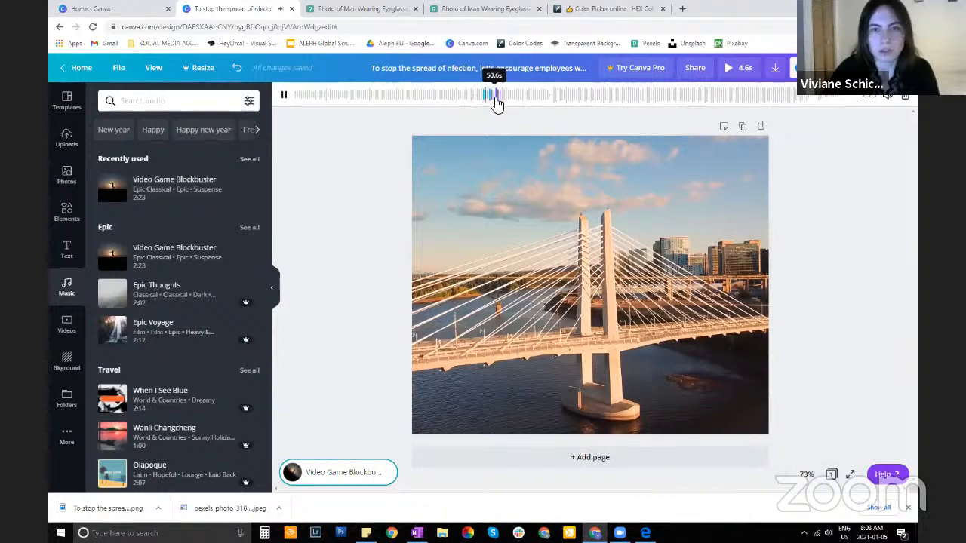
{"action": "left_click", "coordinate": [886, 96]}
{"action": "left_click", "coordinate": [753, 123]}
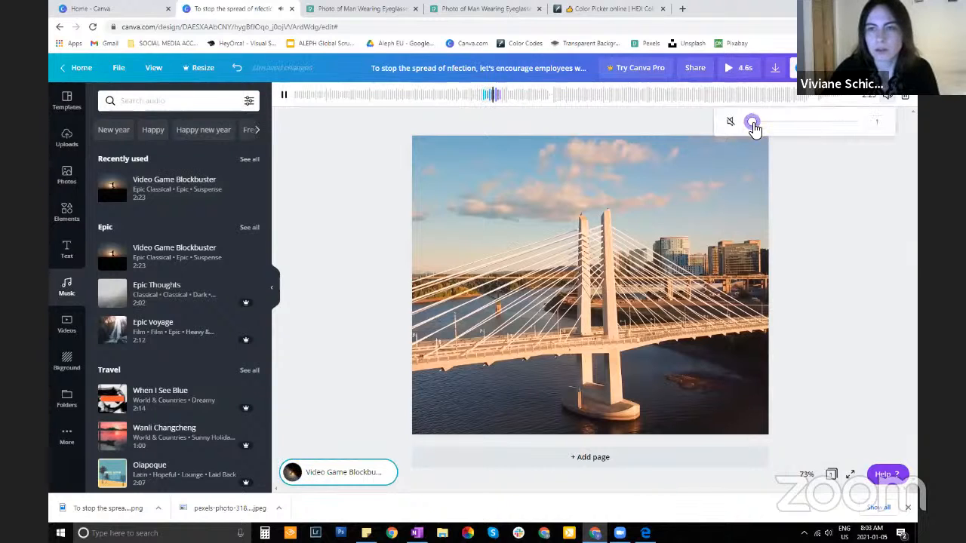
{"action": "left_click", "coordinate": [539, 126]}
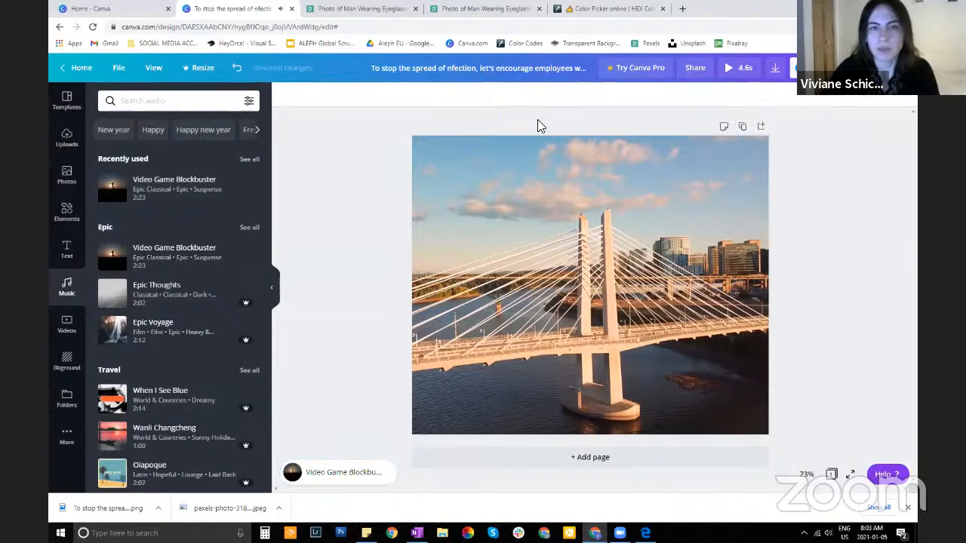
Move the Video Game Blockbuster track's played section to near the middle of the song and set its volume to 0
{"action": "left_click", "coordinate": [326, 469]}
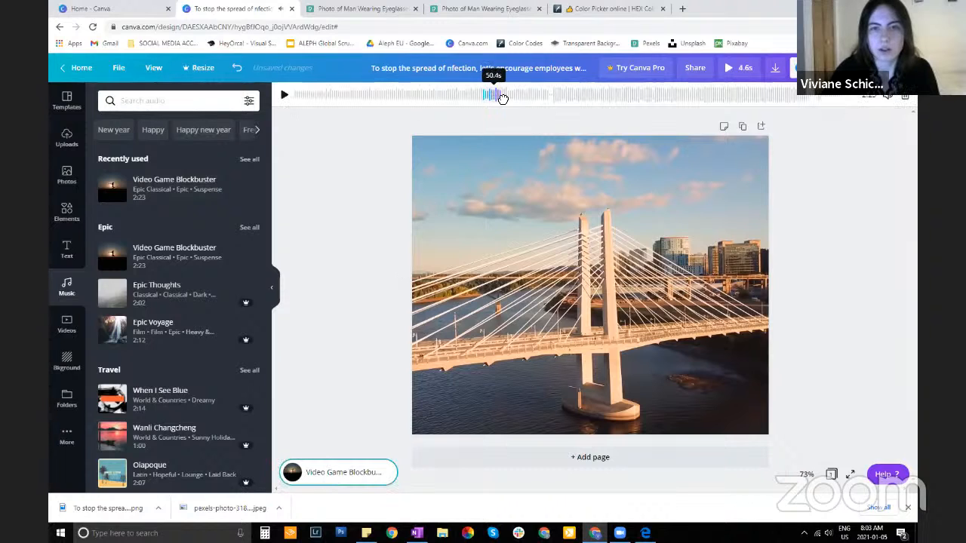
{"action": "left_click_drag", "start_coordinate": [503, 98], "coordinate": [566, 94]}
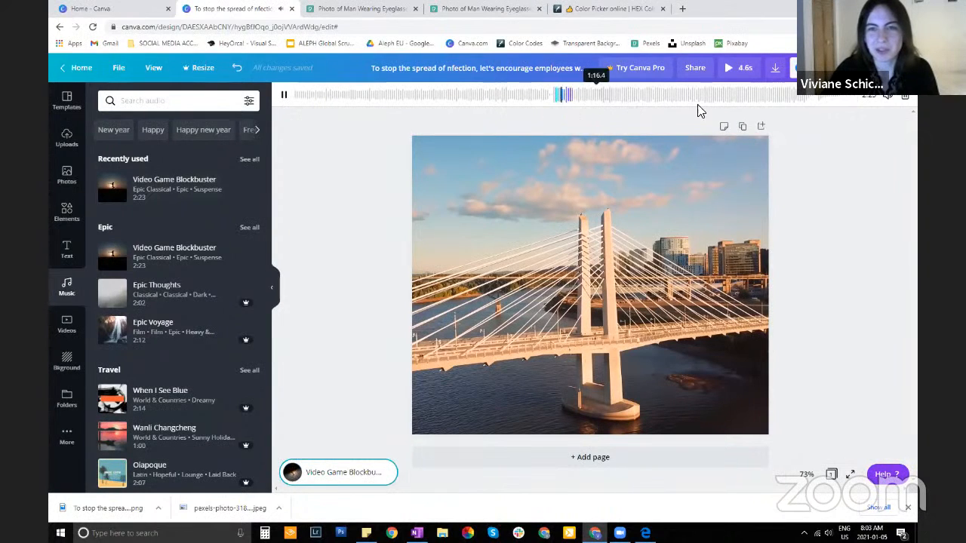
{"action": "left_click", "coordinate": [887, 96]}
{"action": "left_click_drag", "start_coordinate": [822, 125], "coordinate": [751, 127]}
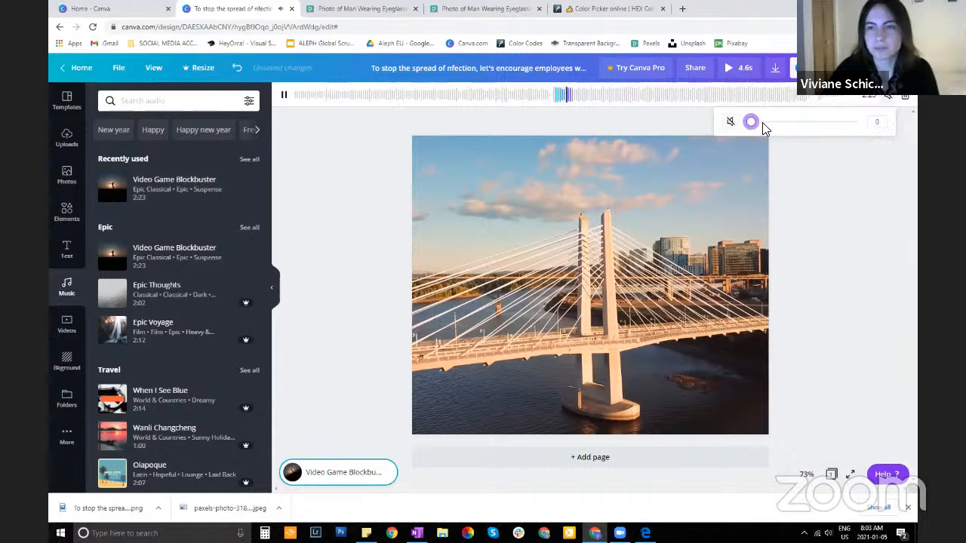
{"action": "left_click", "coordinate": [849, 161]}
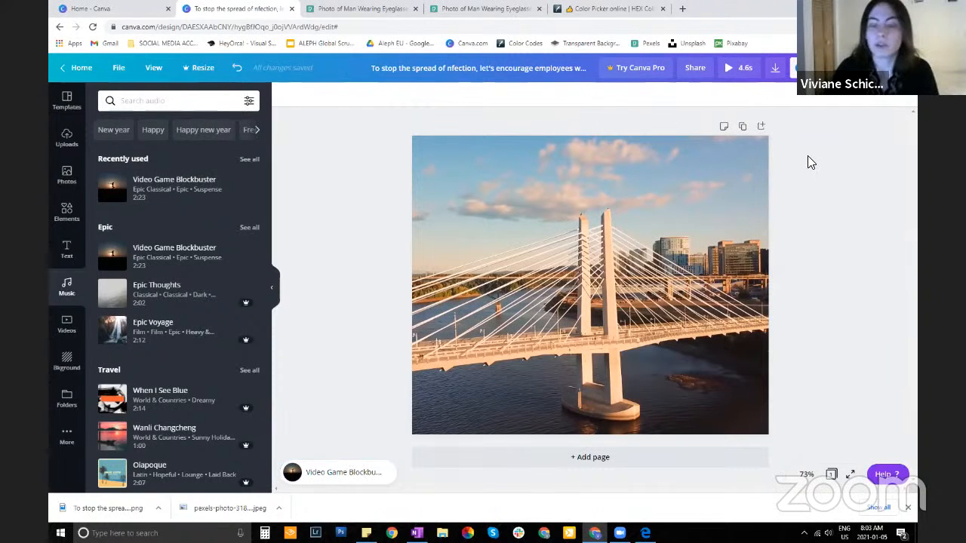
Try the featured pink lotus flower and gold swirl elements on the page, deleting each one
{"action": "mouse_move", "coordinate": [156, 259]}
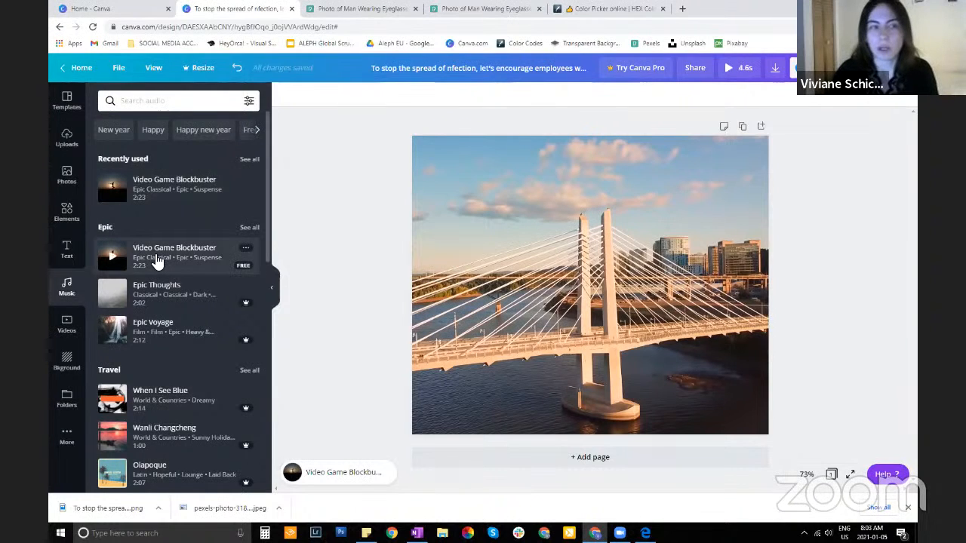
{"action": "left_click", "coordinate": [66, 213]}
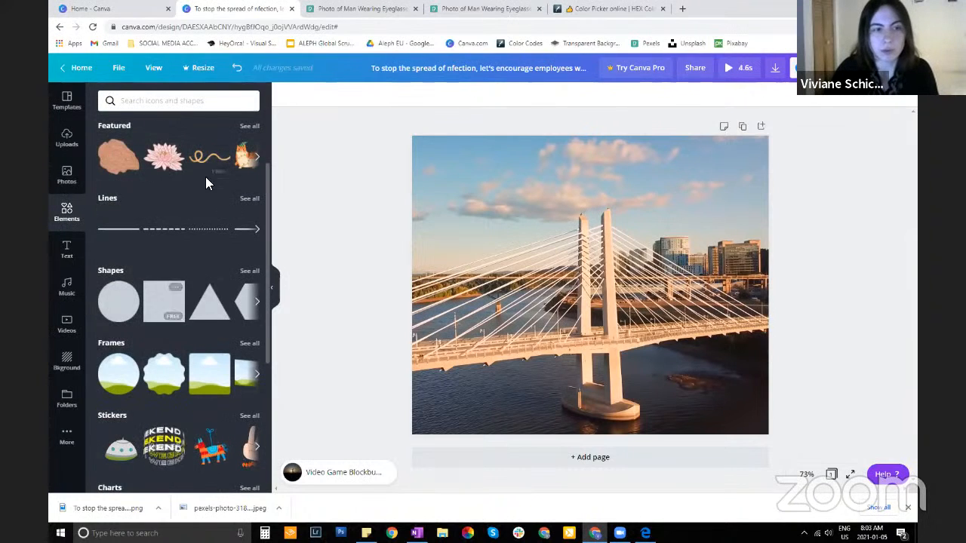
{"action": "scroll", "coordinate": [205, 177], "scroll_direction": "up", "scroll_amount": 2}
{"action": "left_click", "coordinate": [165, 264]}
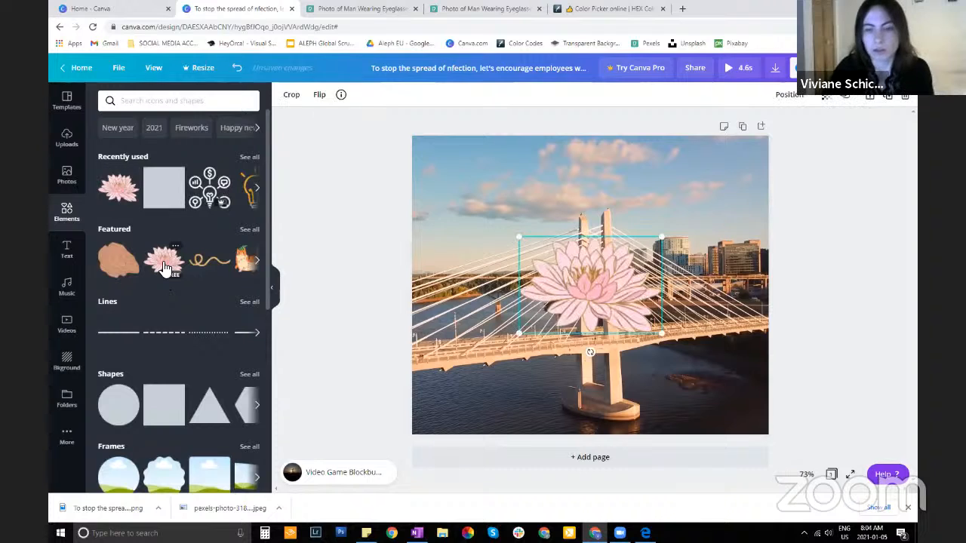
{"action": "key", "text": "Delete"}
{"action": "left_click", "coordinate": [213, 262]}
{"action": "key", "text": "Delete"}
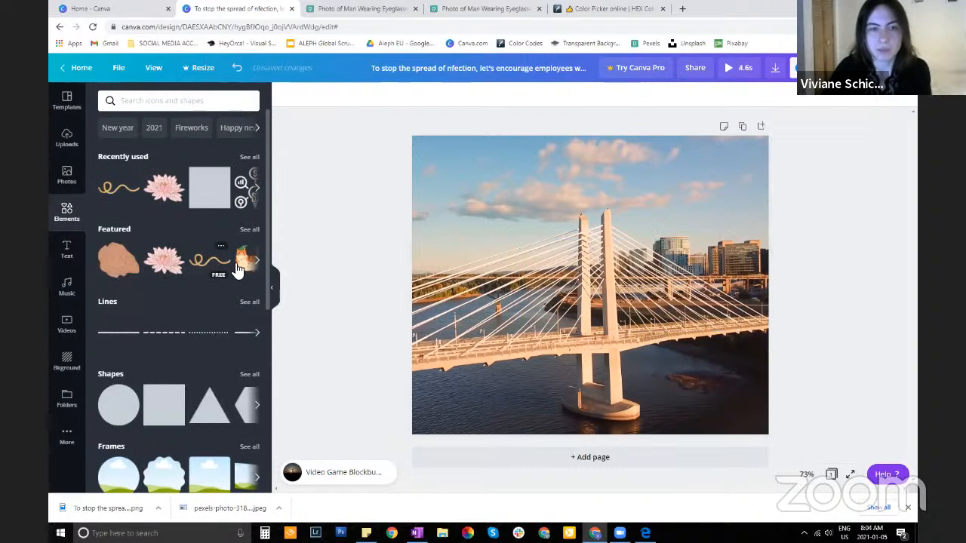
Try the featured orange cat, brown wood-grain shape and gold swirl elements on the page, deleting each one
{"action": "left_click", "coordinate": [240, 264]}
{"action": "key", "text": "Delete"}
{"action": "left_click", "coordinate": [122, 265]}
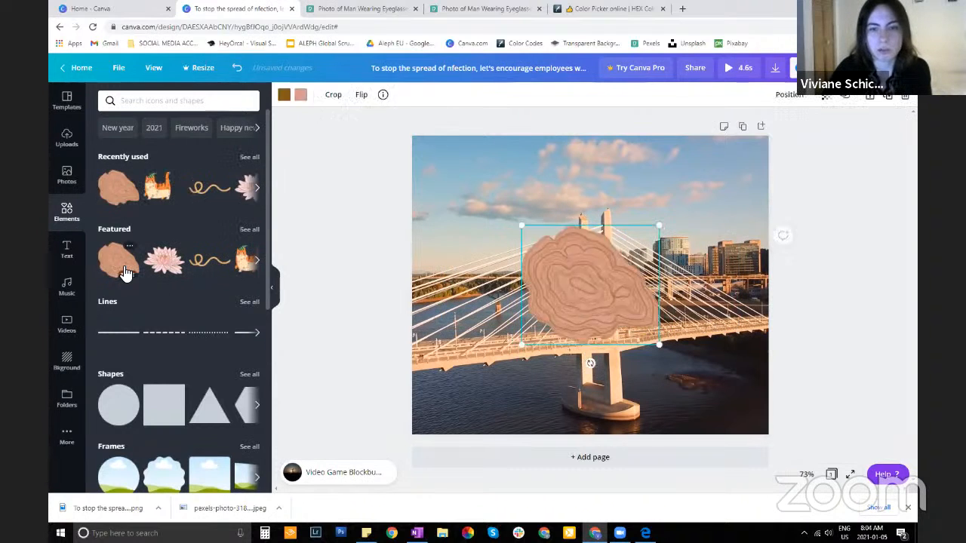
{"action": "key", "text": "Delete"}
{"action": "left_click", "coordinate": [209, 188]}
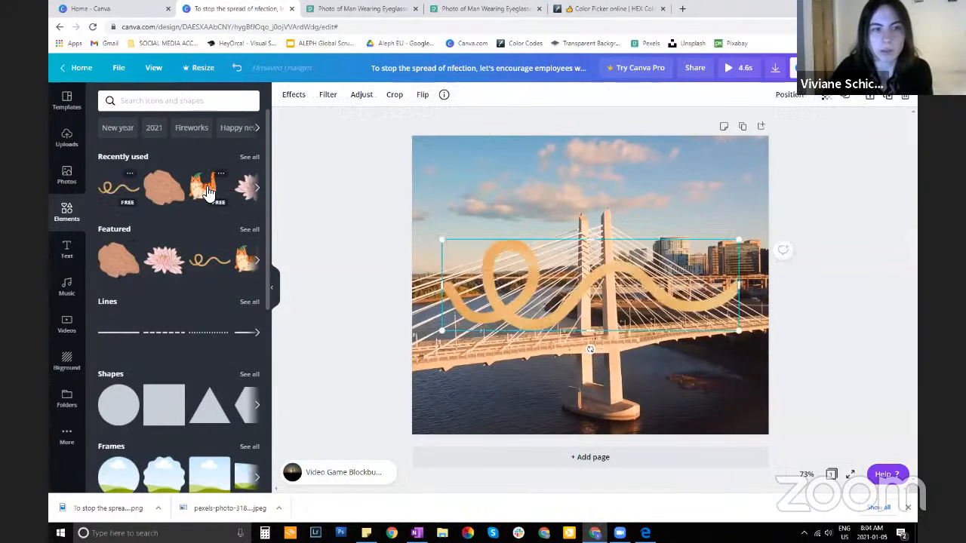
{"action": "key", "text": "Delete"}
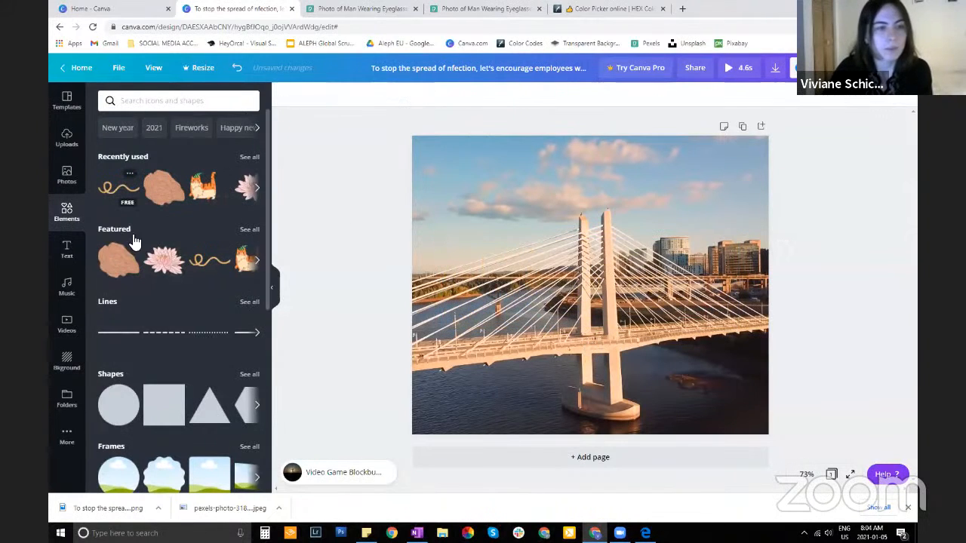
Try the purple NOW OPEN text combination over the bridge video and delete it
{"action": "left_click", "coordinate": [68, 251]}
{"action": "scroll", "coordinate": [164, 244], "scroll_direction": "down", "scroll_amount": 3}
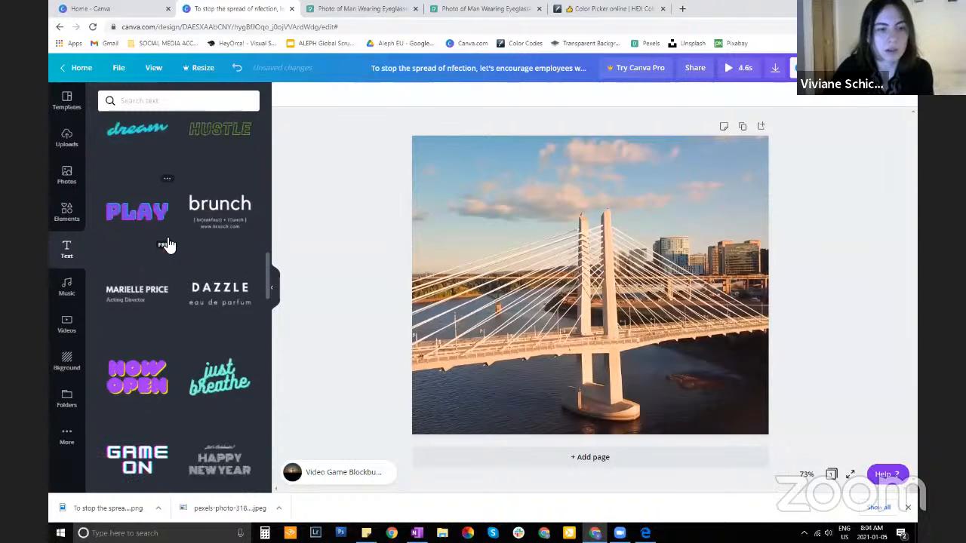
{"action": "left_click", "coordinate": [139, 320]}
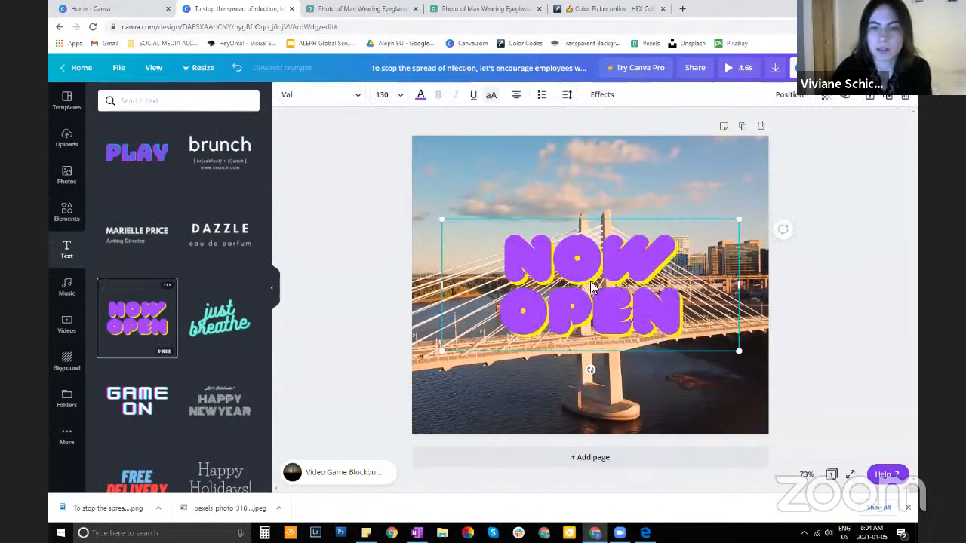
{"action": "key", "text": "Delete"}
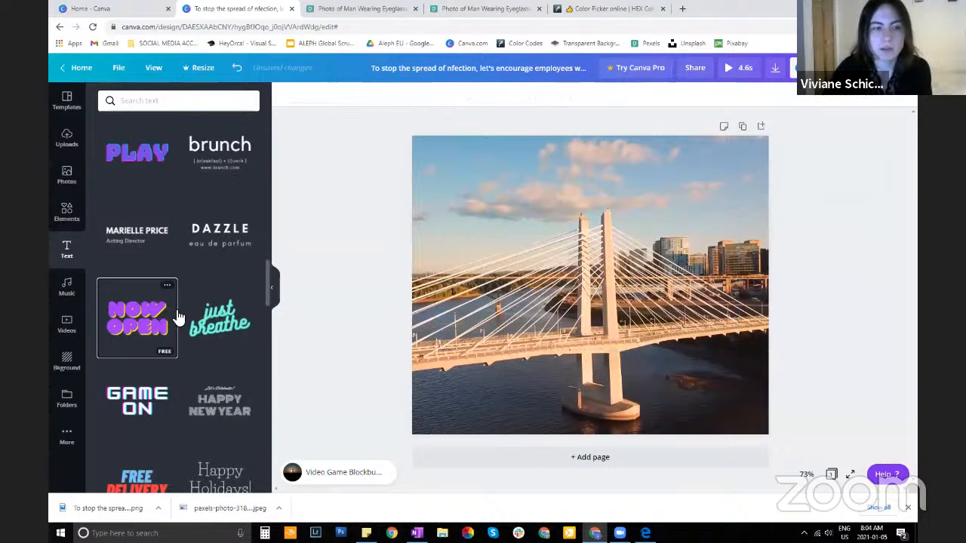
Add the Let's Celebrate! HAPPY NEW YEAR text combination and position it across the middle of the bridge video
{"action": "scroll", "coordinate": [237, 323], "scroll_direction": "down", "scroll_amount": 3}
{"action": "left_click", "coordinate": [229, 208]}
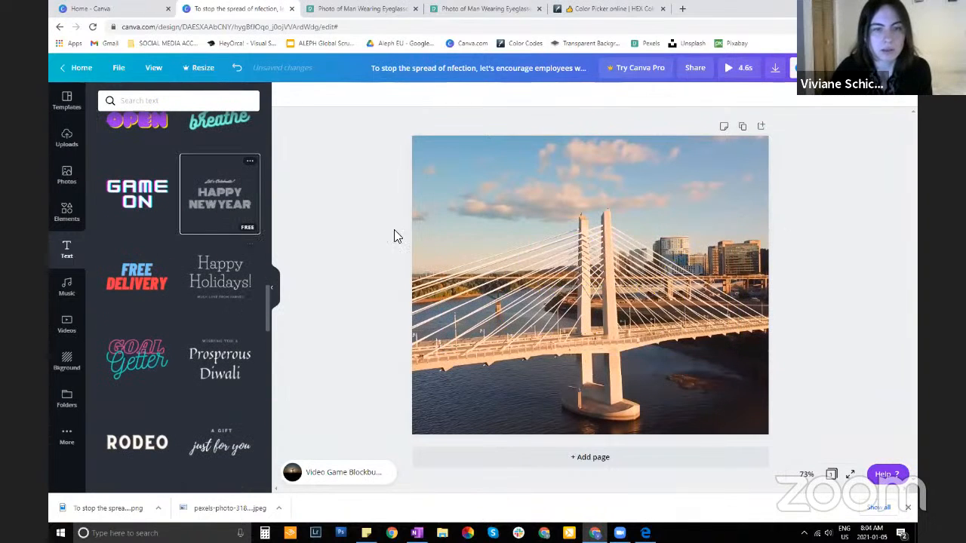
{"action": "left_click_drag", "start_coordinate": [590, 299], "coordinate": [597, 219]}
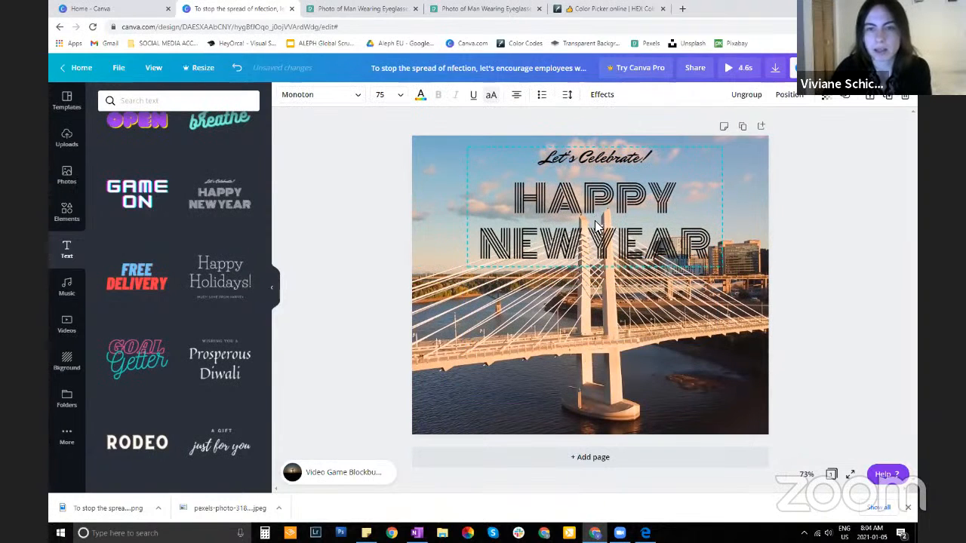
{"action": "left_click", "coordinate": [741, 240]}
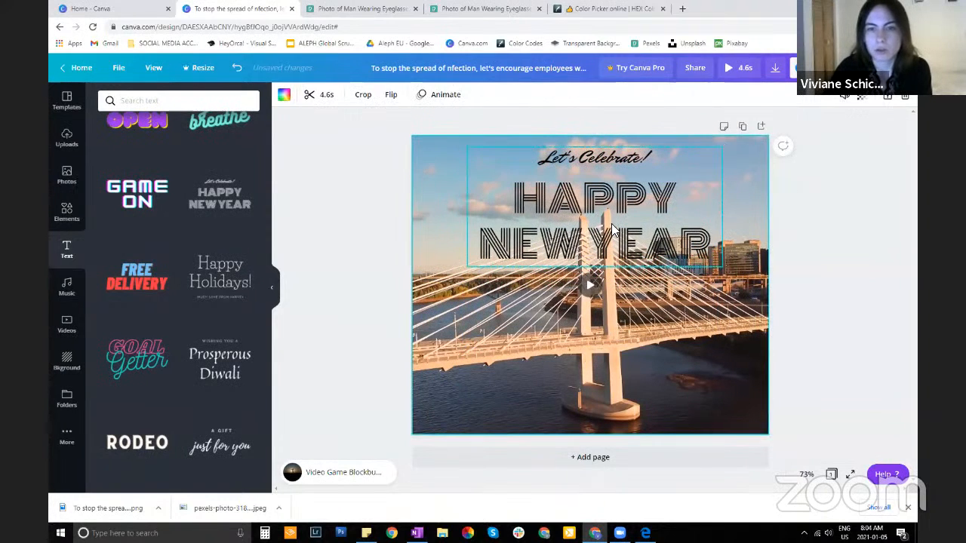
{"action": "left_click_drag", "start_coordinate": [613, 165], "coordinate": [608, 250]}
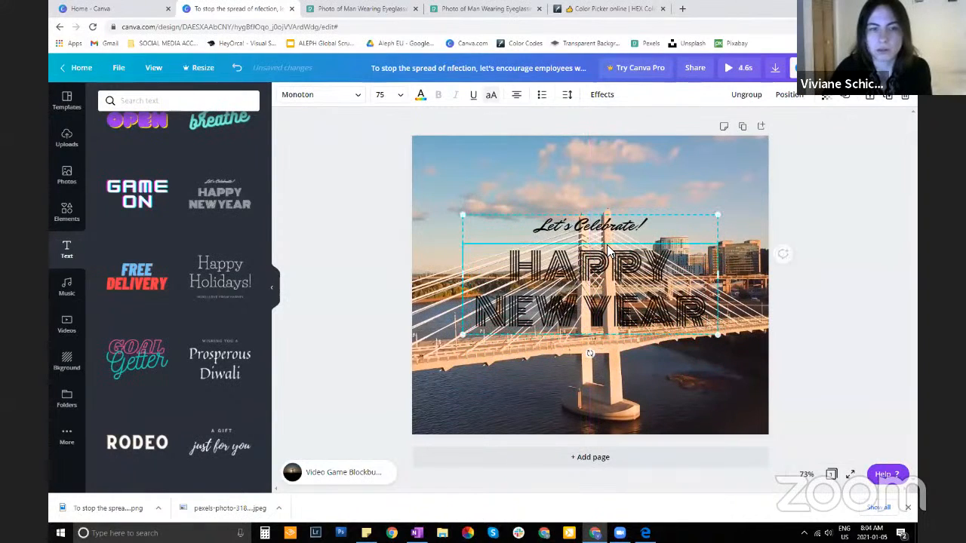
Delete the HAPPY NEW YEAR text and the remaining Let's Celebrate! line from the page
{"action": "key", "text": "Delete"}
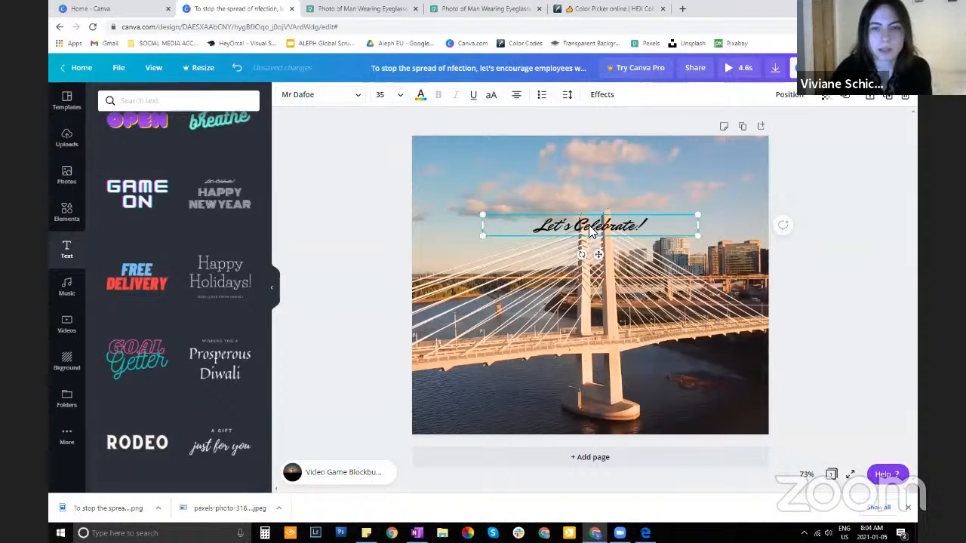
{"action": "key", "text": "Delete"}
{"action": "left_click", "coordinate": [649, 293]}
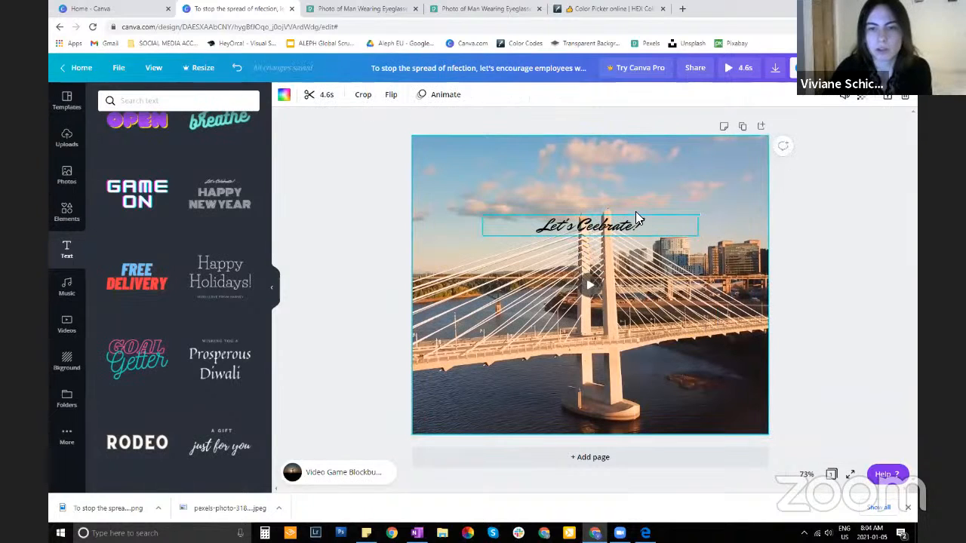
{"action": "left_click", "coordinate": [638, 222]}
{"action": "key", "text": "Delete"}
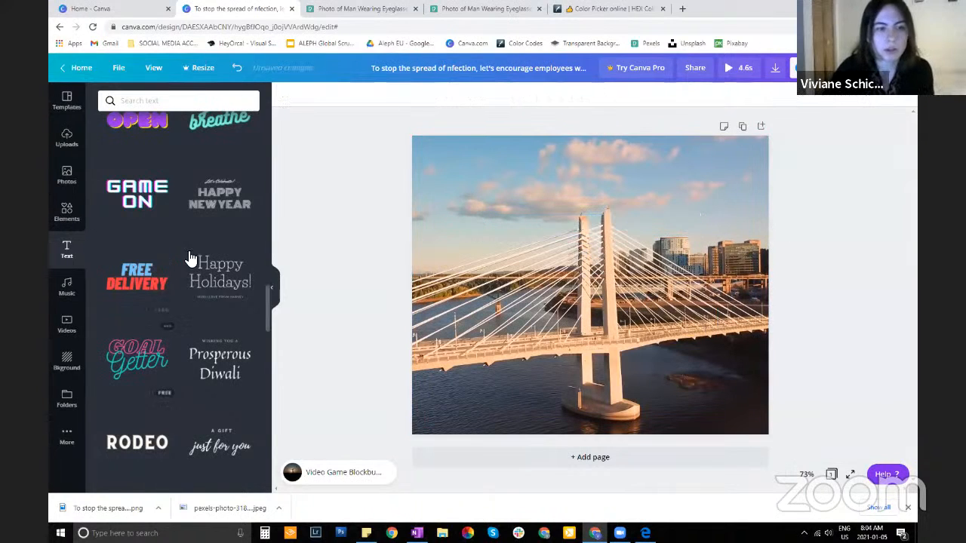
{"action": "scroll", "coordinate": [190, 256], "scroll_direction": "down", "scroll_amount": 2}
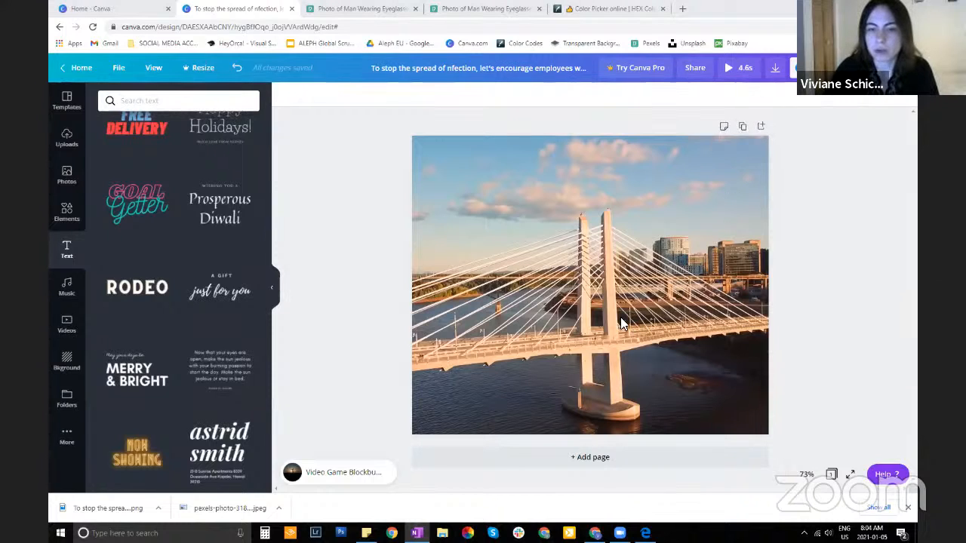
Add a blank second page to the design and delete it again
{"action": "left_click", "coordinate": [593, 462]}
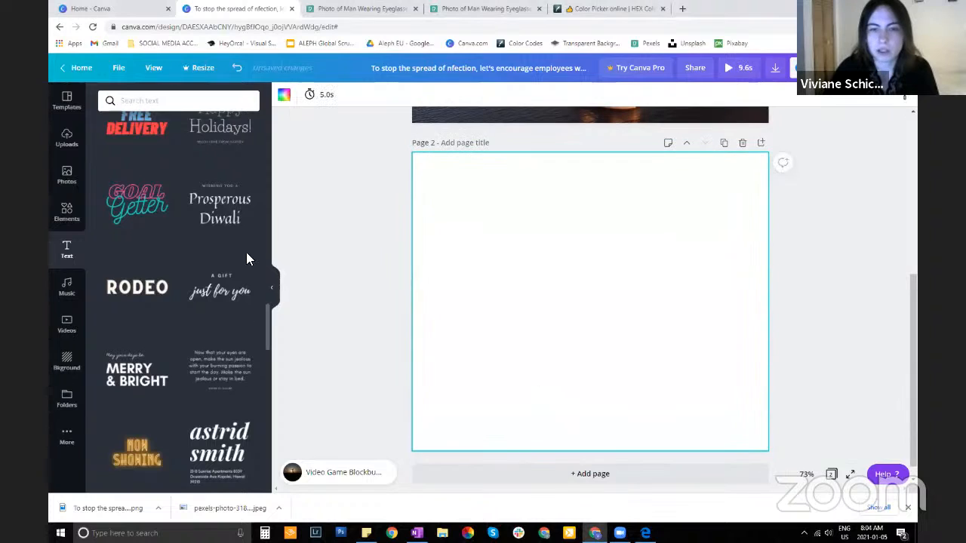
{"action": "left_click", "coordinate": [744, 143]}
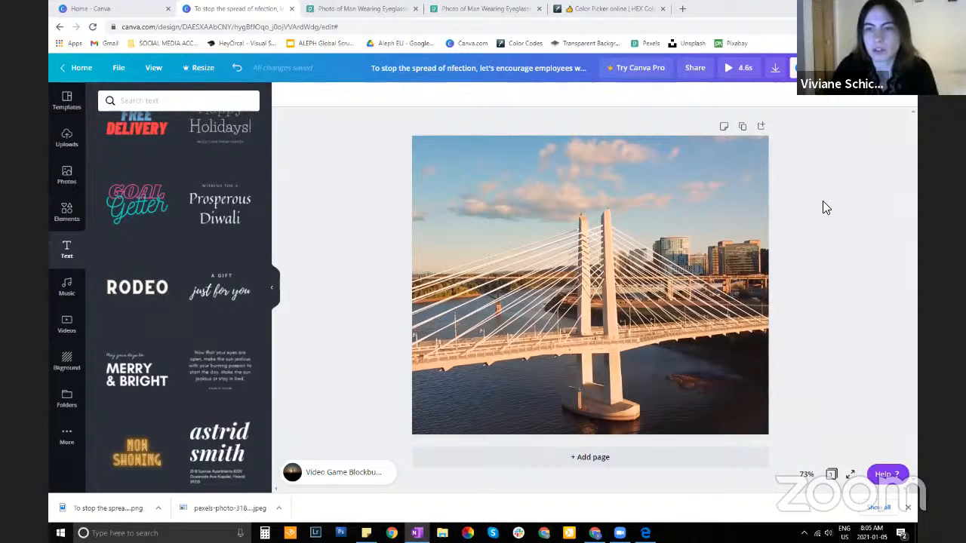
Check the design's download options with the suggested MP4 Video file type and close them without downloading
{"action": "left_click", "coordinate": [775, 69]}
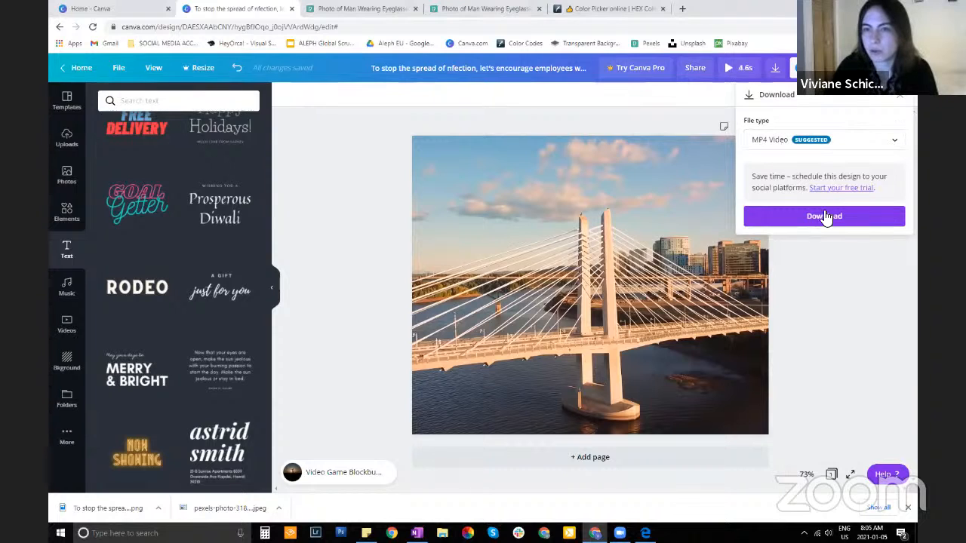
{"action": "left_click", "coordinate": [815, 289]}
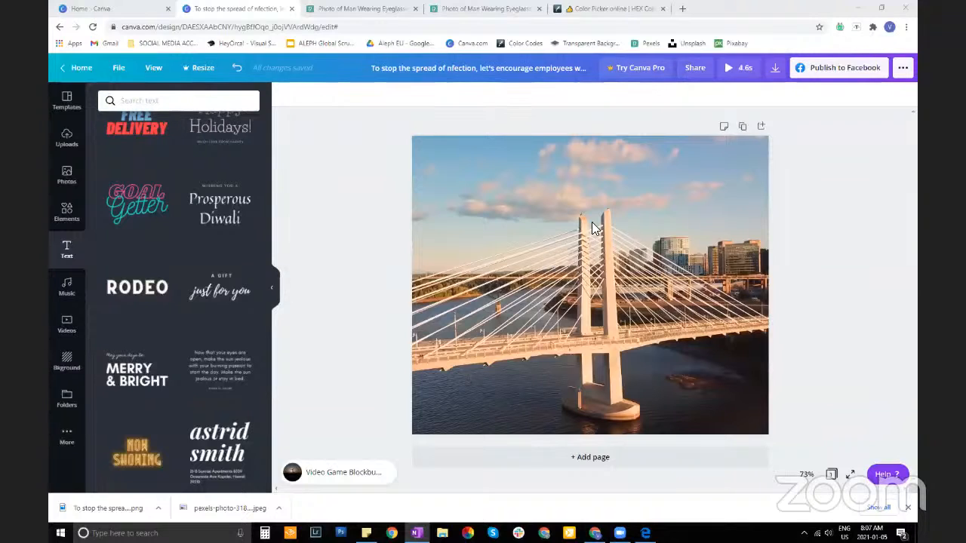
{"action": "left_click", "coordinate": [639, 224]}
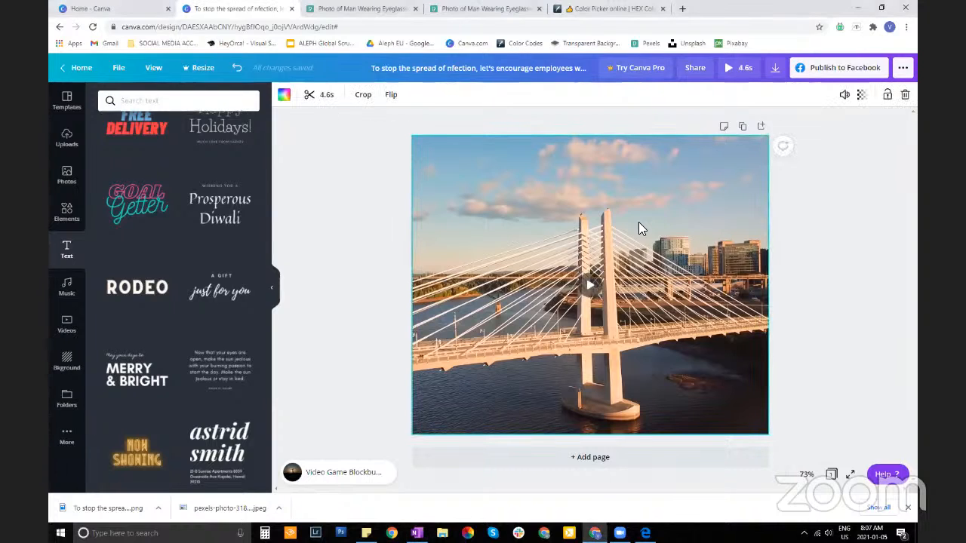